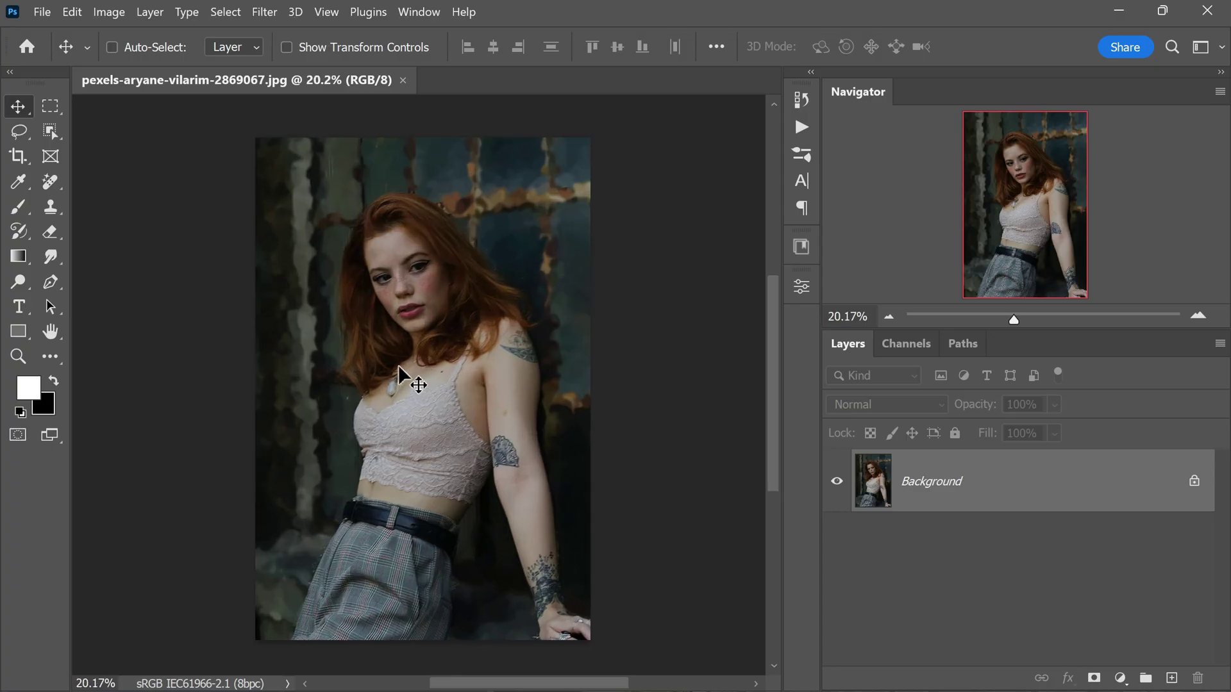
# Step: Open the Photoshop Help Discover panel and show its Quick actions list
pyautogui.scroll(-1, 394, 387)
pyautogui.scroll(1, 421, 356)
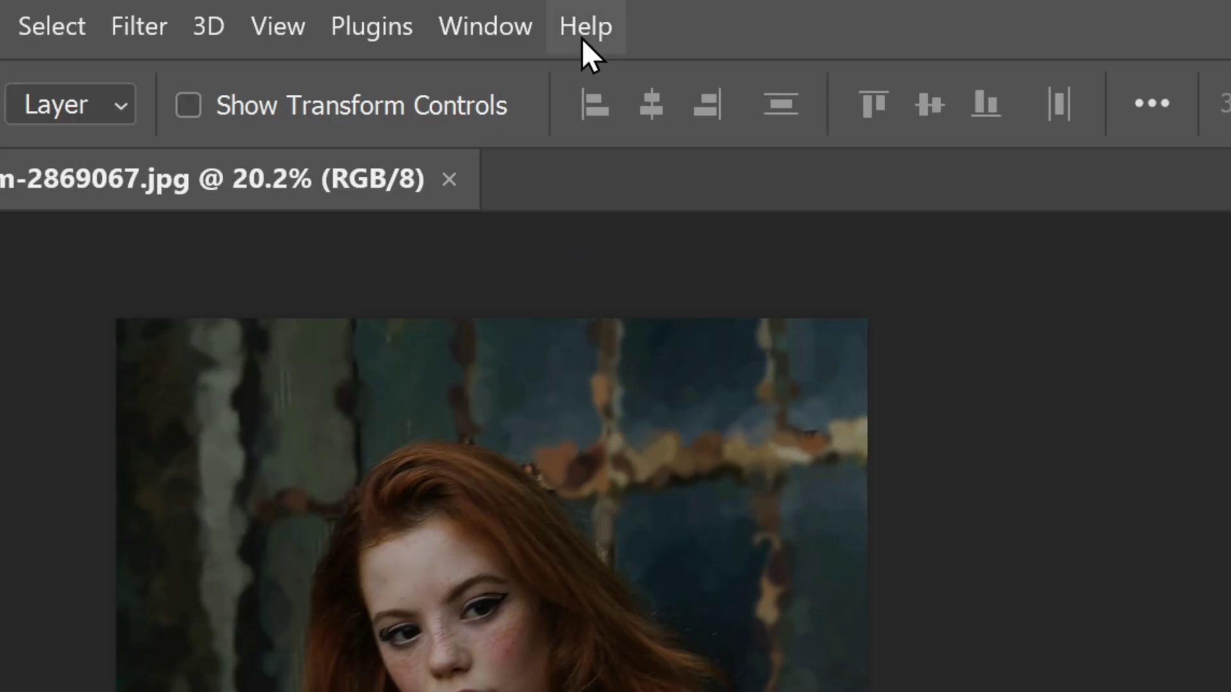
pyautogui.click(463, 13)
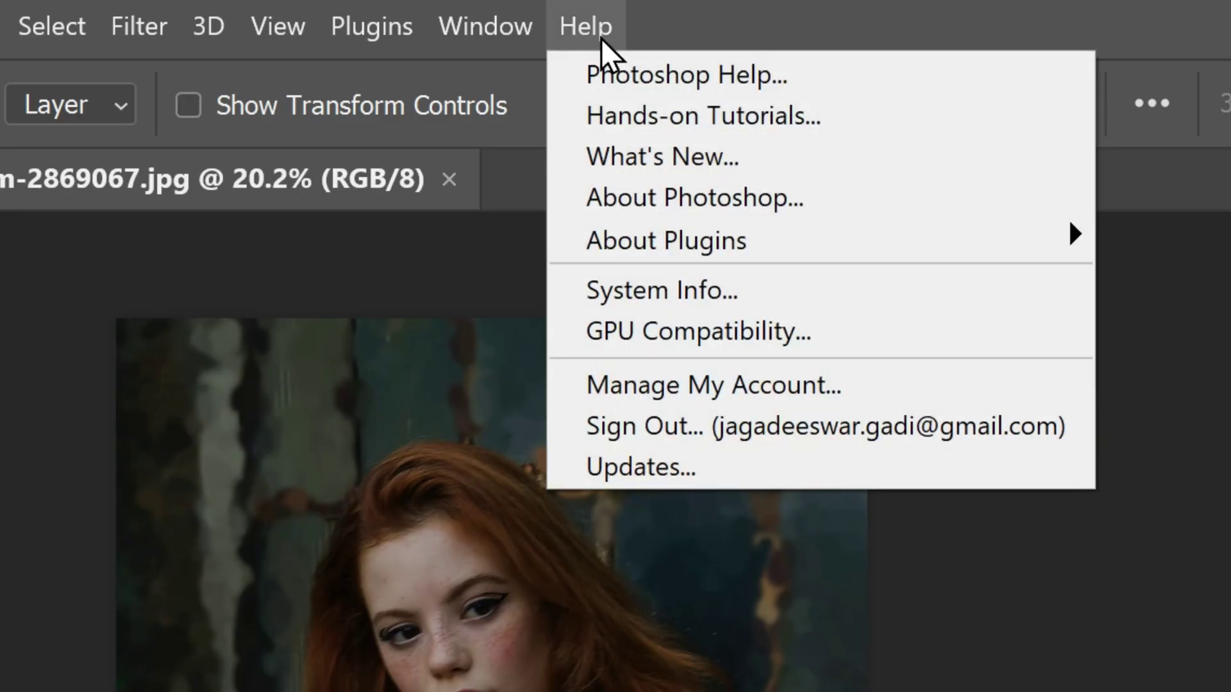
pyautogui.click(820, 73)
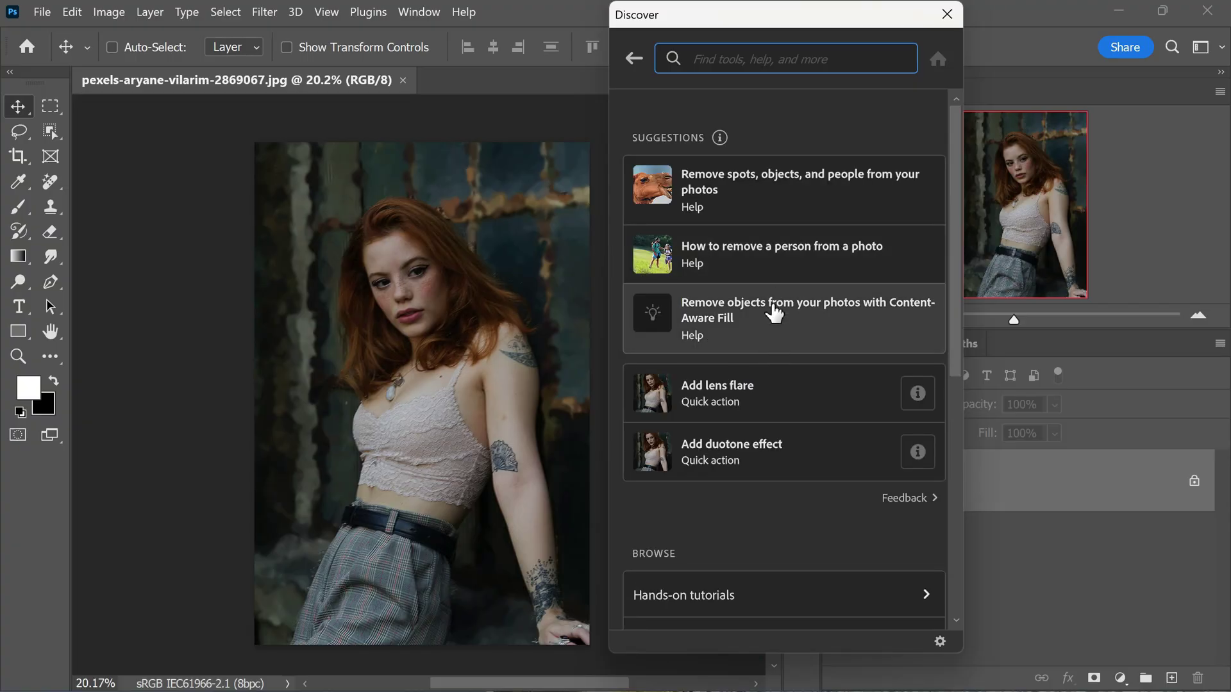
pyautogui.scroll(-7, 774, 301)
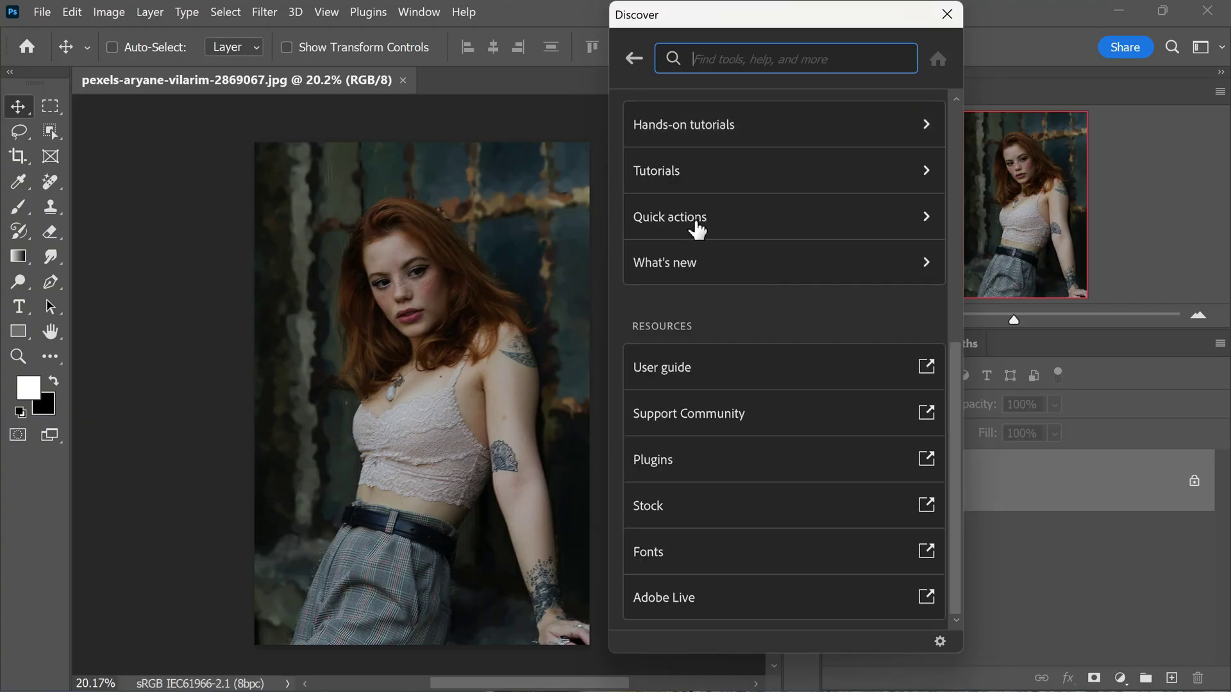
pyautogui.click(876, 218)
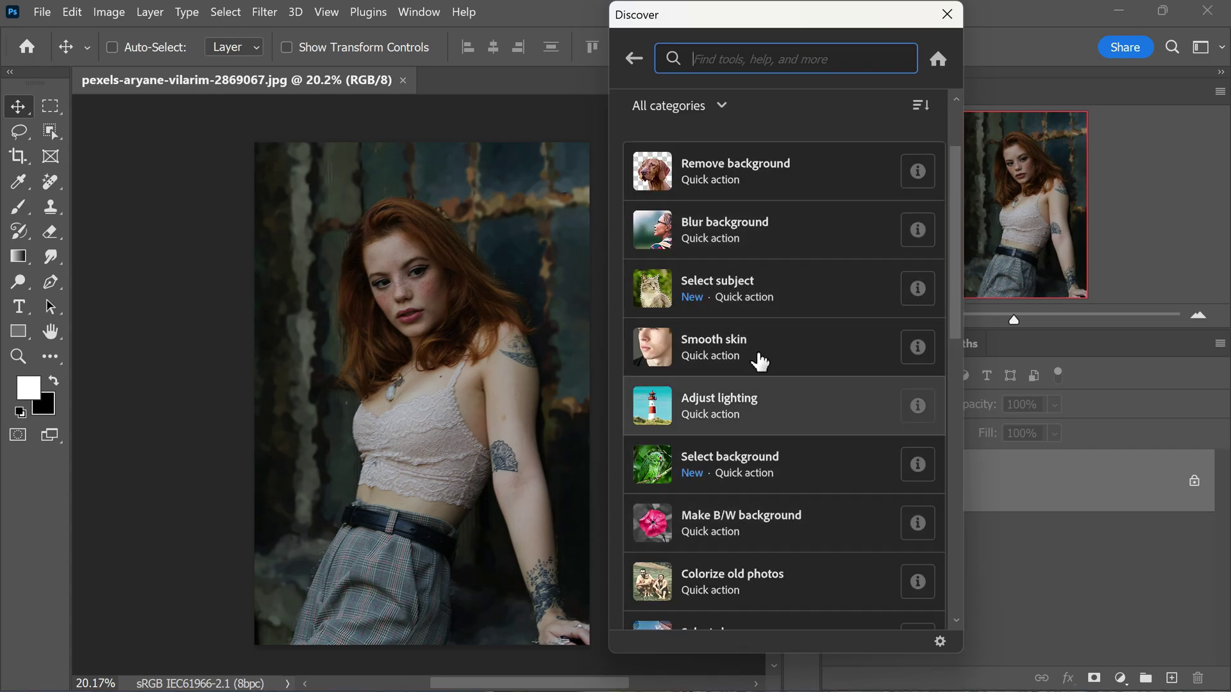
# Step: Filter quick actions to Retouch and apply Adjust lighting to the portrait
pyautogui.scroll(2, 758, 289)
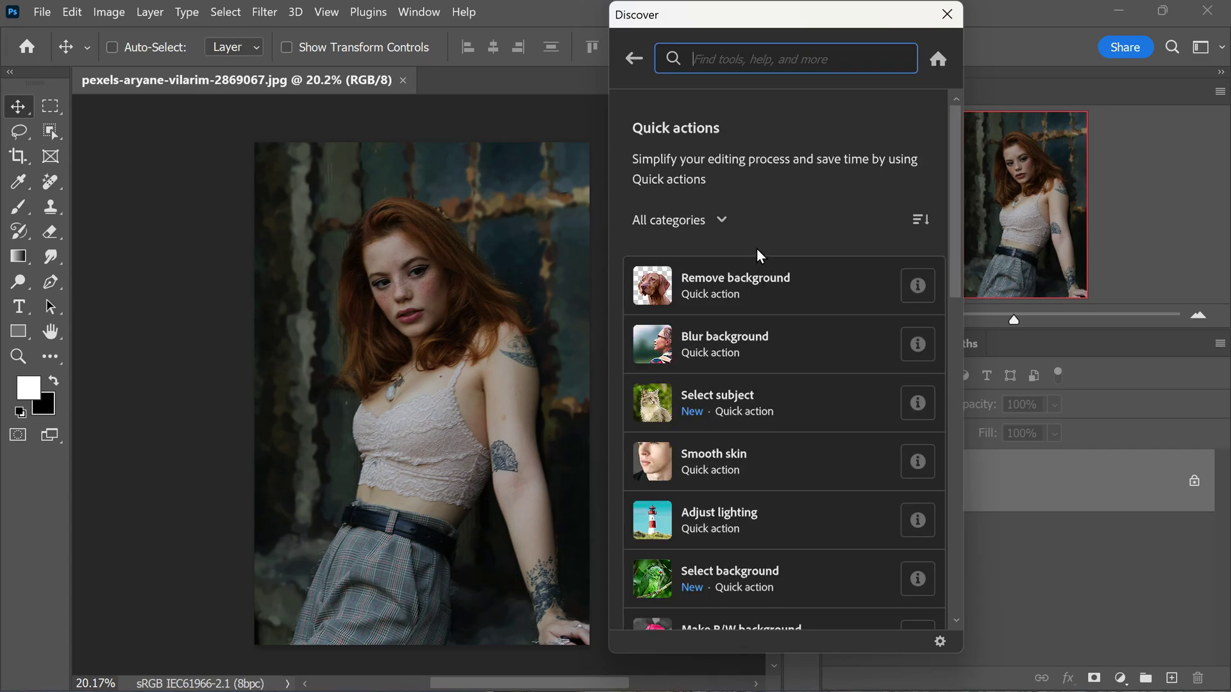
pyautogui.click(705, 226)
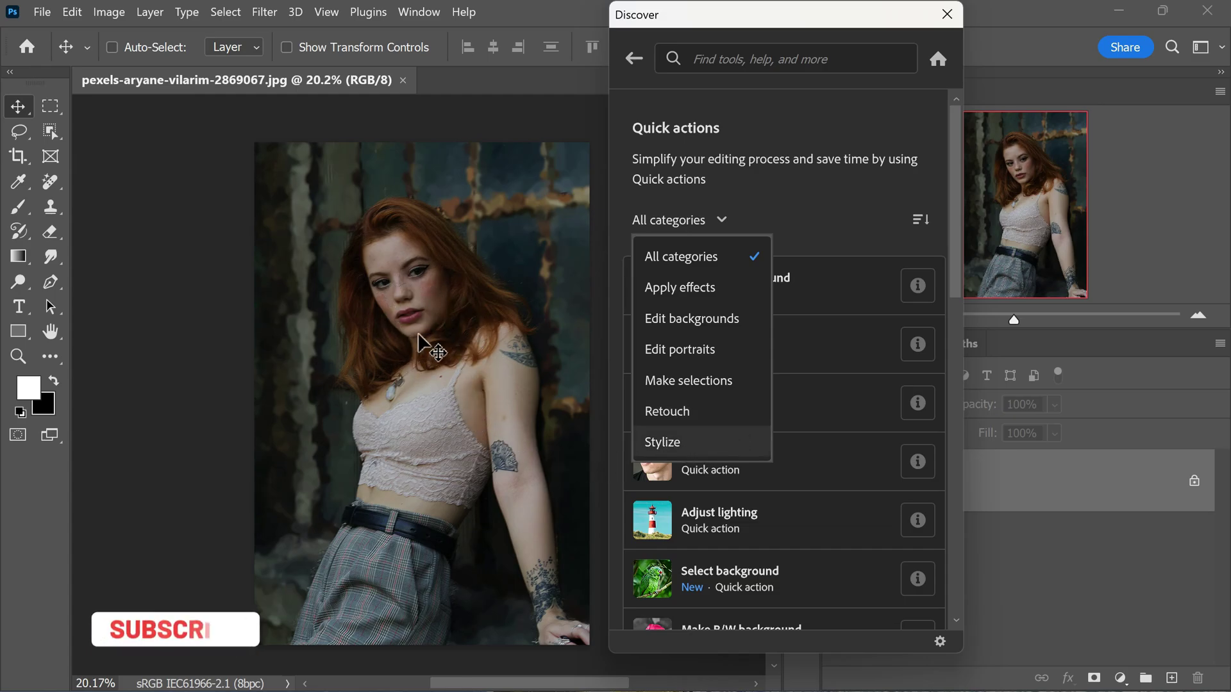
pyautogui.click(688, 413)
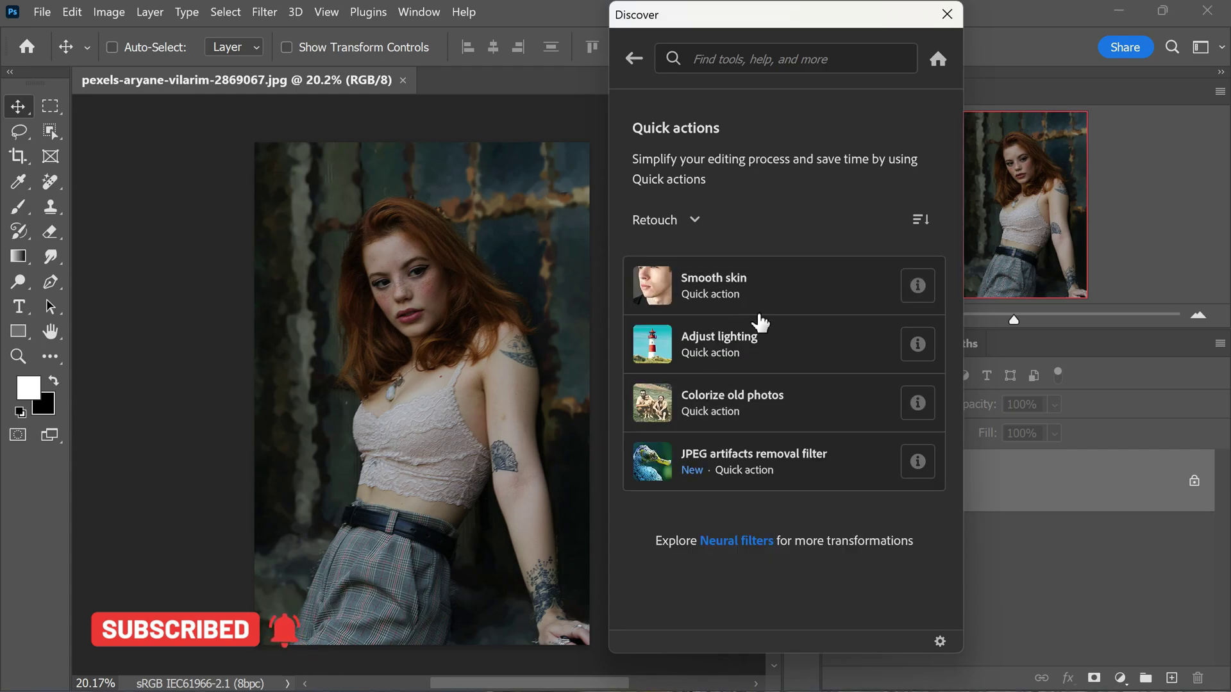
pyautogui.click(774, 357)
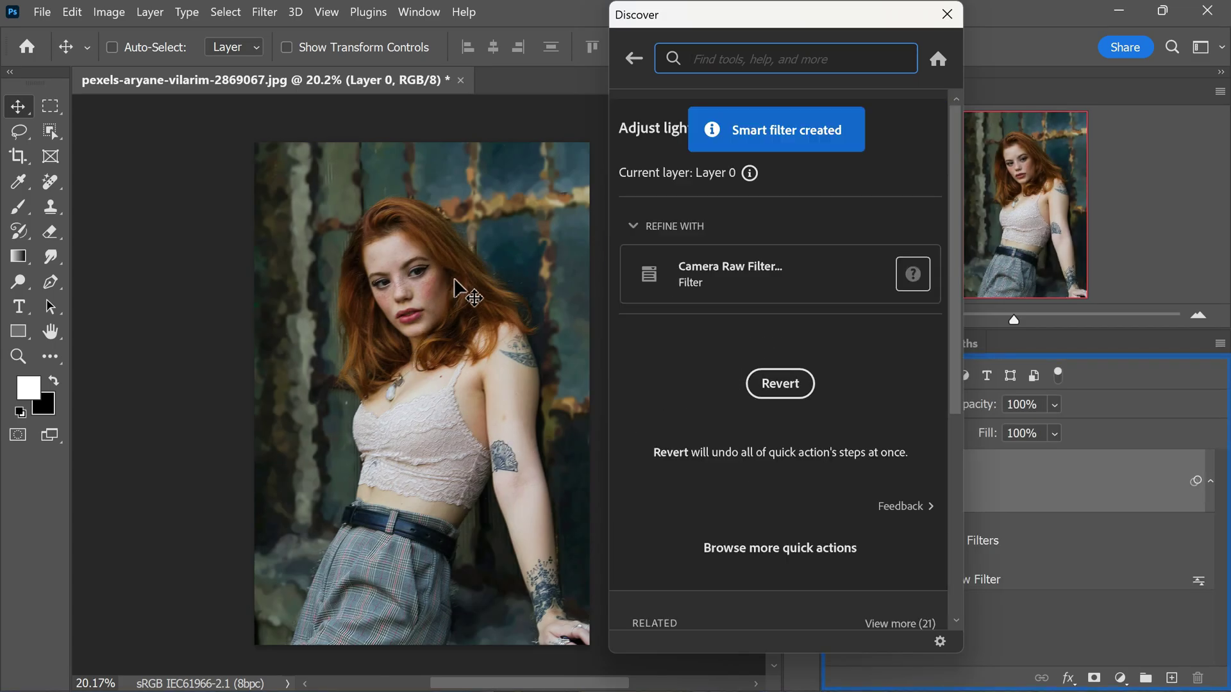
pyautogui.click(954, 16)
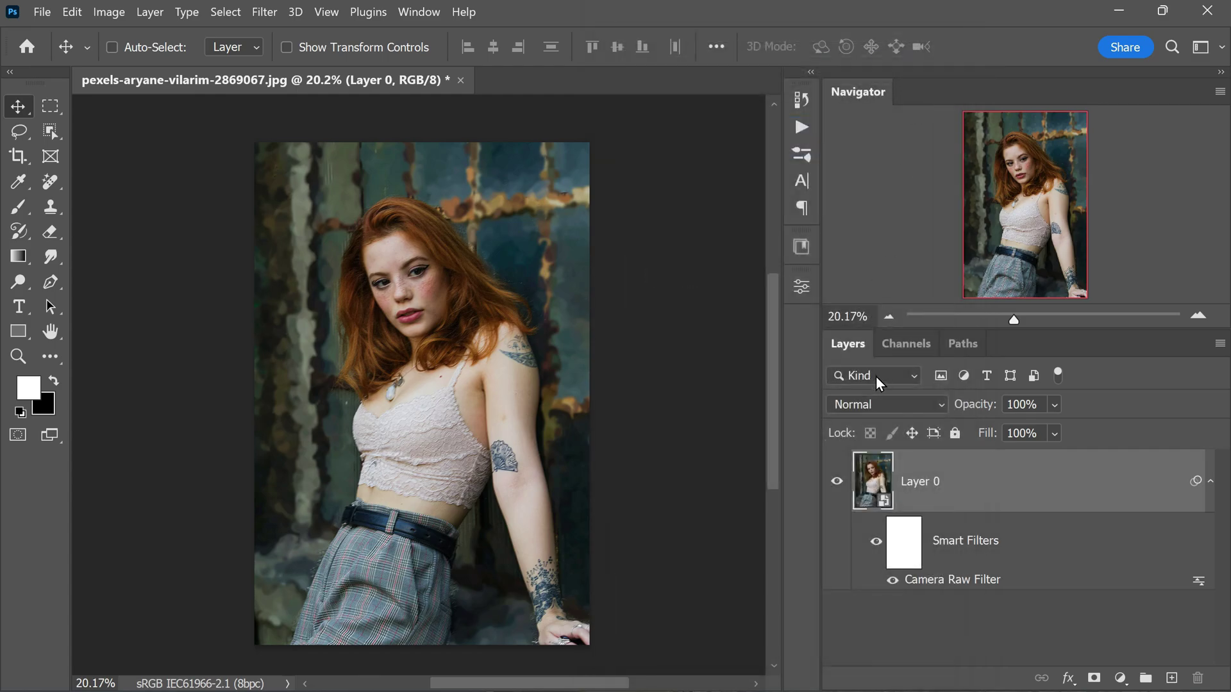
# Step: Toggle the lighting smart filter's visibility to compare the portrait before and after
pyautogui.click(876, 545)
pyautogui.click(876, 545)
pyautogui.click(876, 545)
pyautogui.click(876, 545)
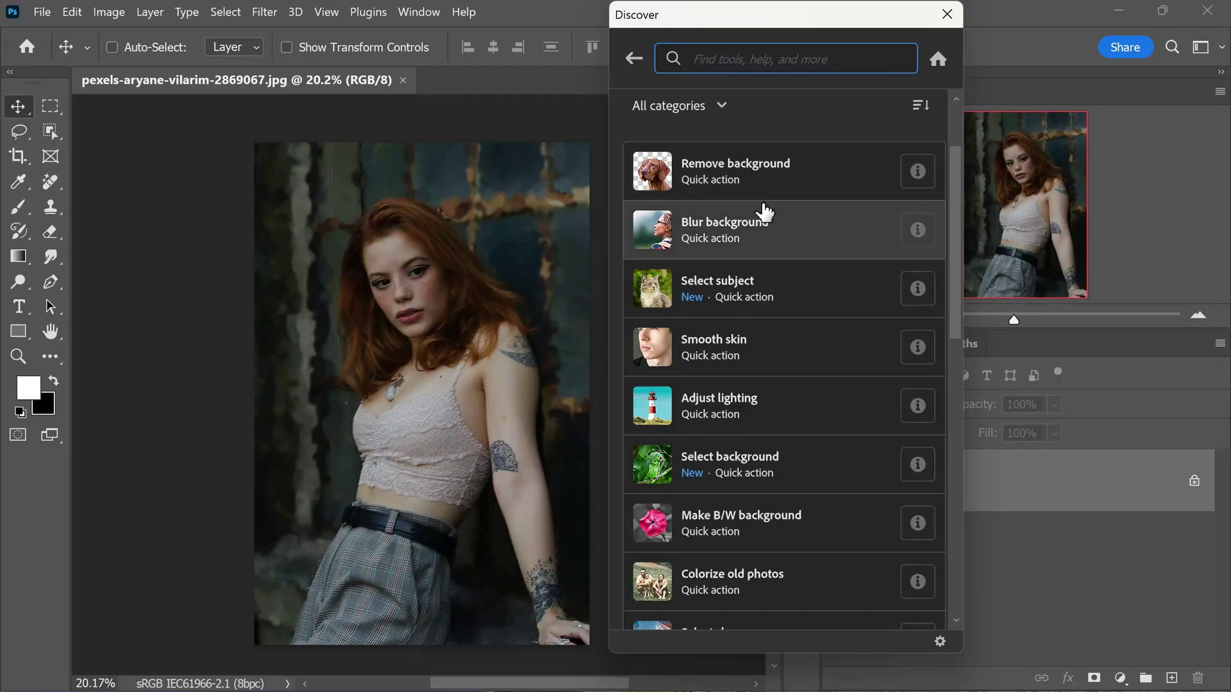
pyautogui.scroll(-9, 764, 211)
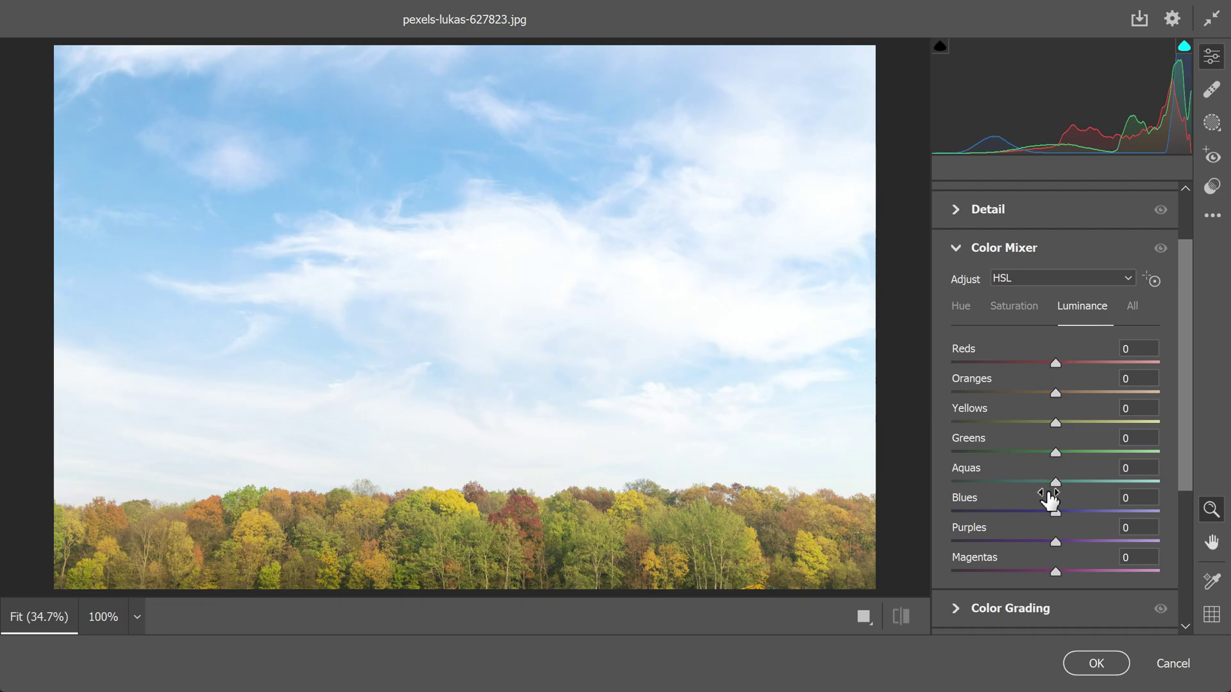
# Step: Set Blues luminance to -52, compare before and after, and apply the Camera Raw edit
pyautogui.moveTo(1055, 511); pyautogui.dragTo(1005, 527)
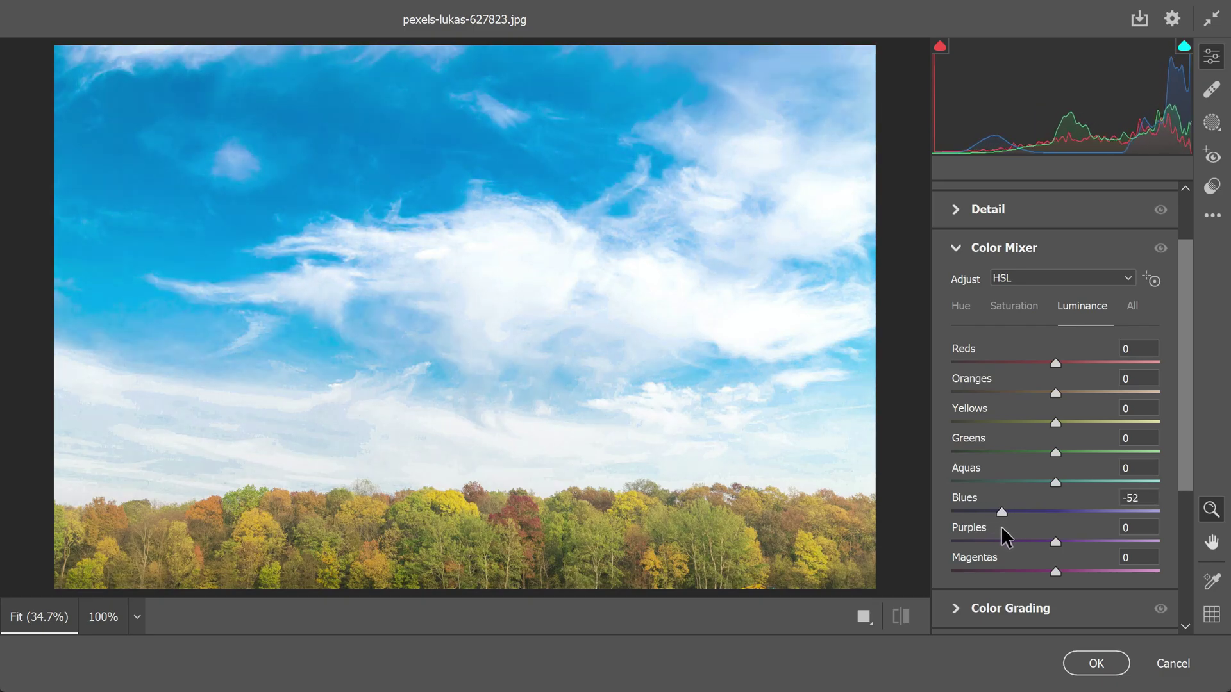
pyautogui.click(903, 615)
pyautogui.click(903, 615)
pyautogui.click(1088, 673)
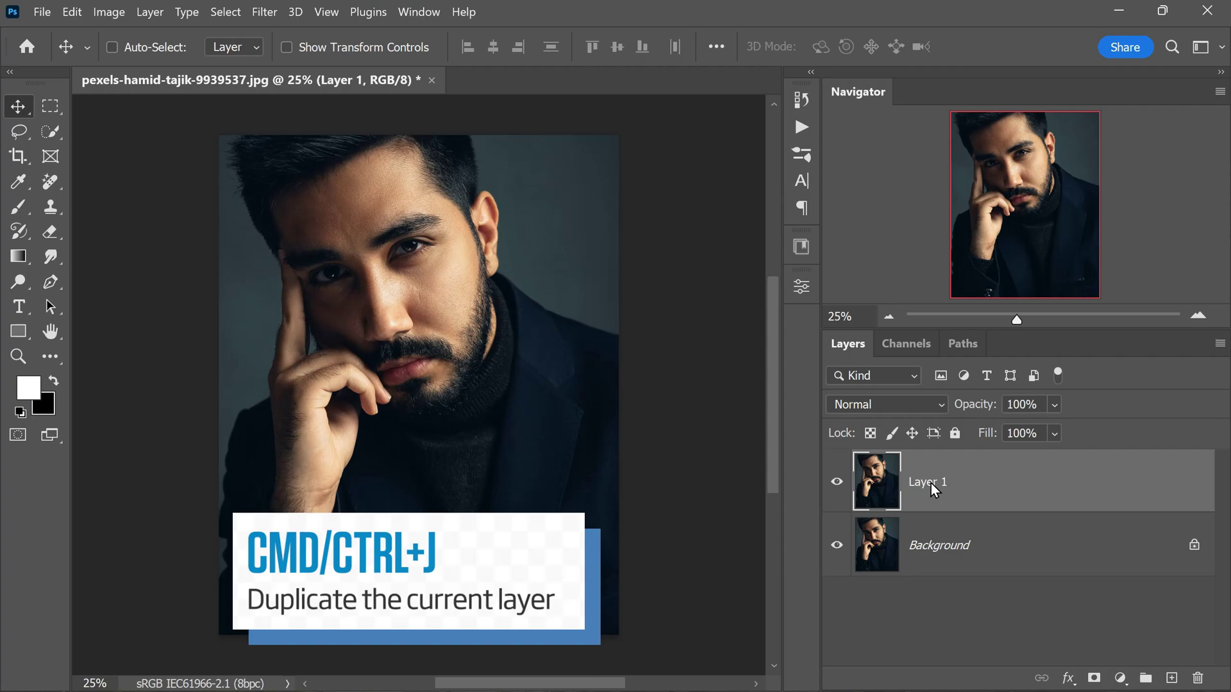
# Step: Convert Layer 1 to a Smart Object and launch the Camera Raw Filter on it
pyautogui.rightClick(931, 484)
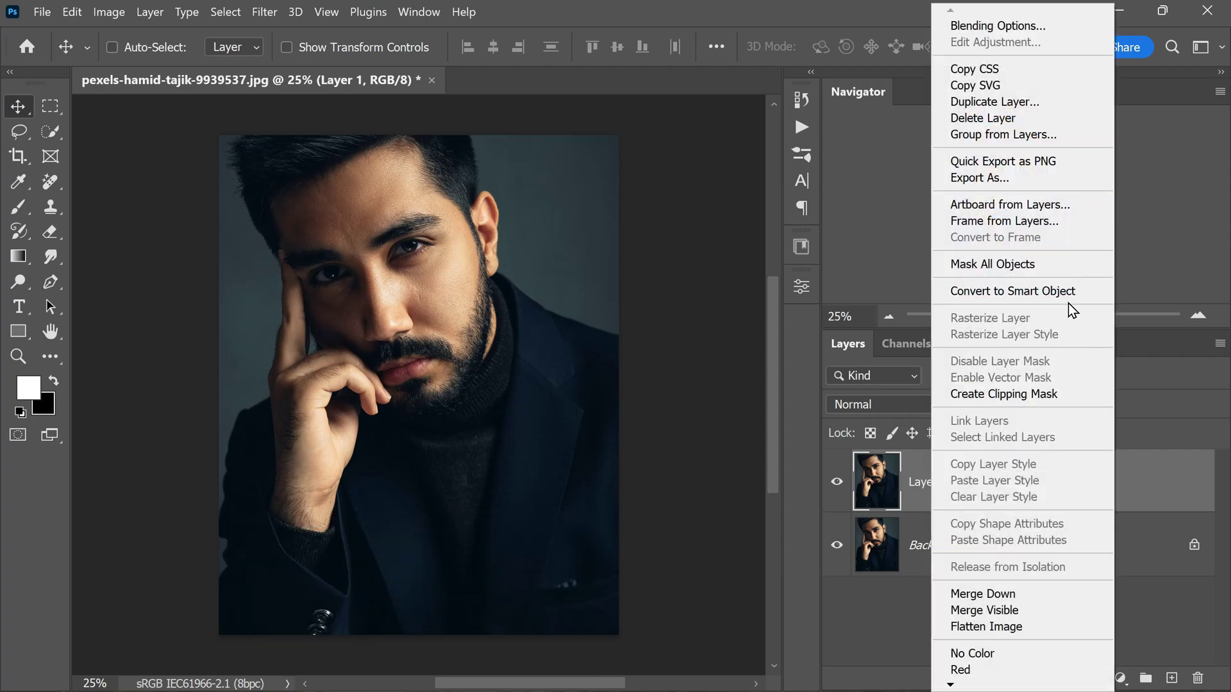
pyautogui.click(1068, 302)
pyautogui.click(264, 13)
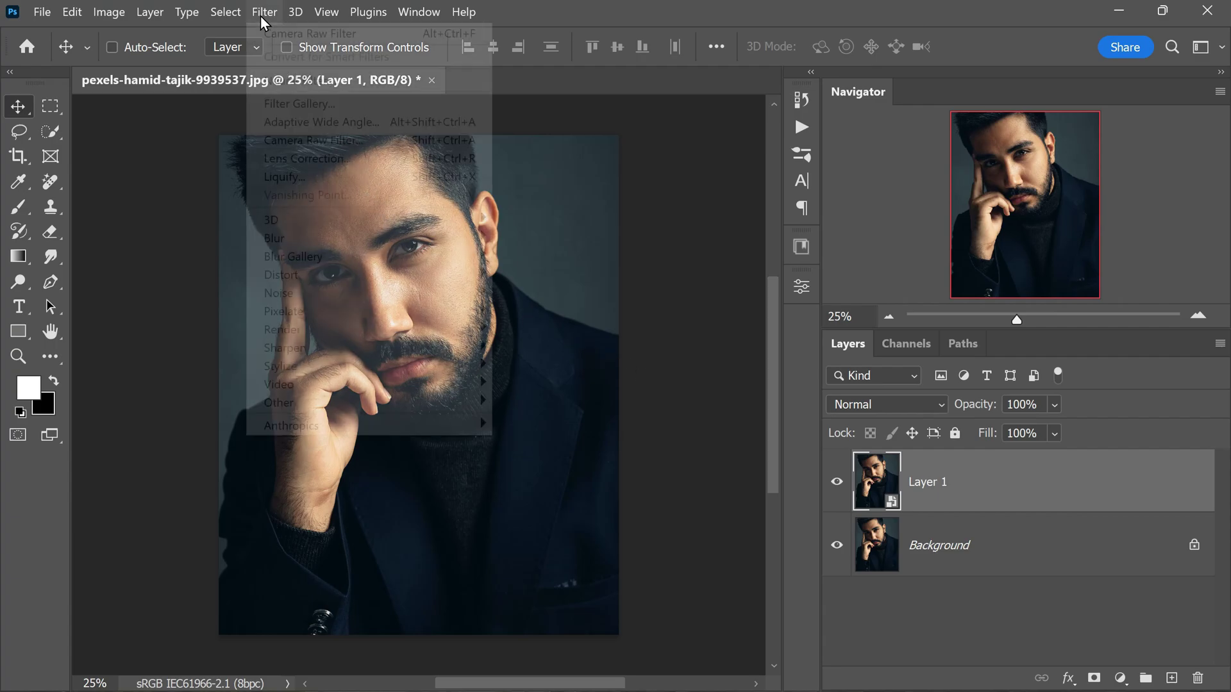
pyautogui.click(370, 143)
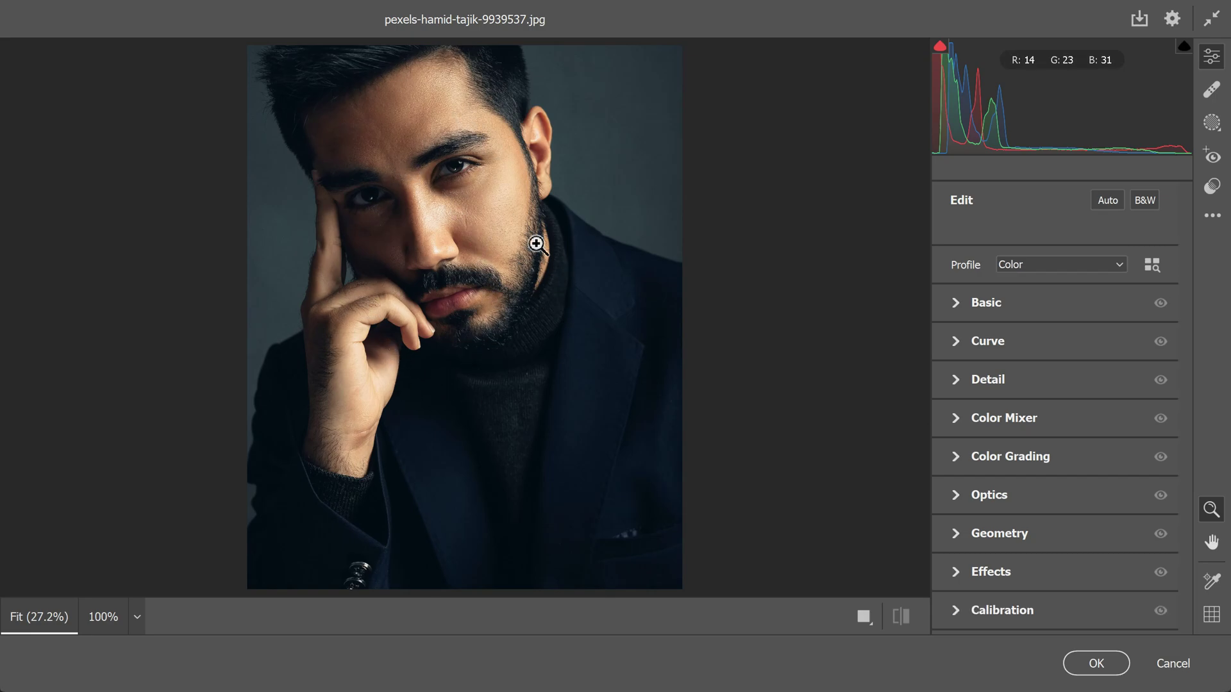
# Step: Apply the PB11 preset from Portraits: Black & White to render the portrait monochrome
pyautogui.click(1213, 188)
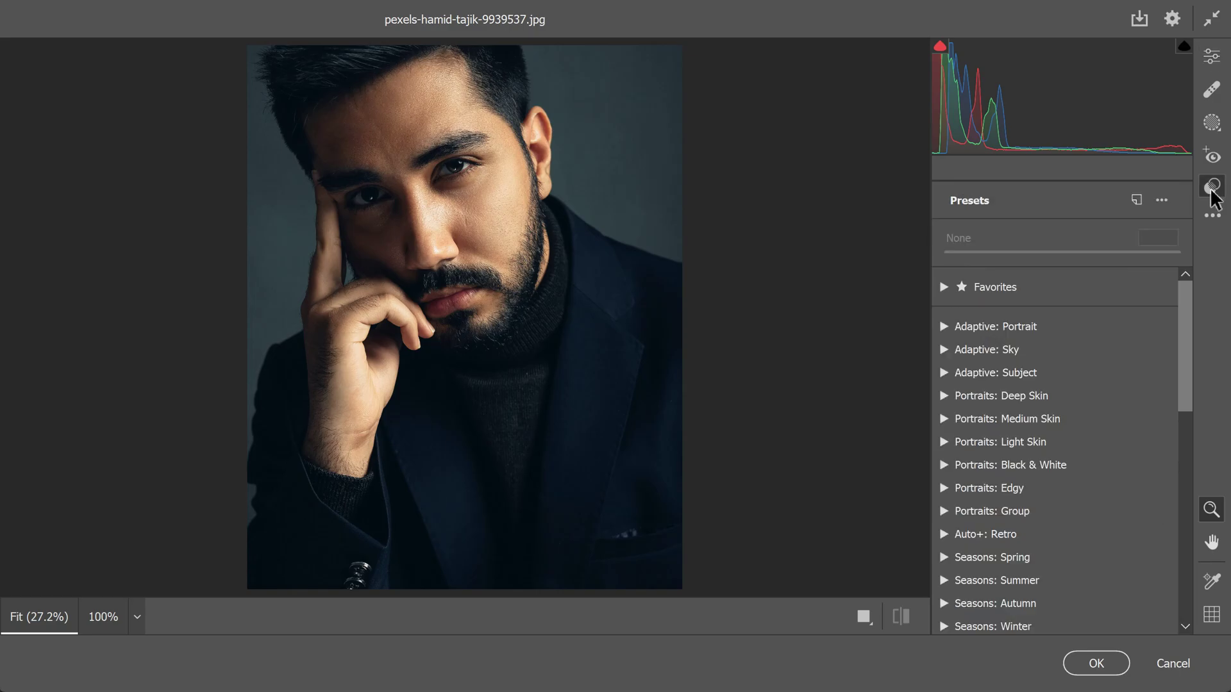
pyautogui.click(946, 467)
pyautogui.scroll(-5, 1176, 377)
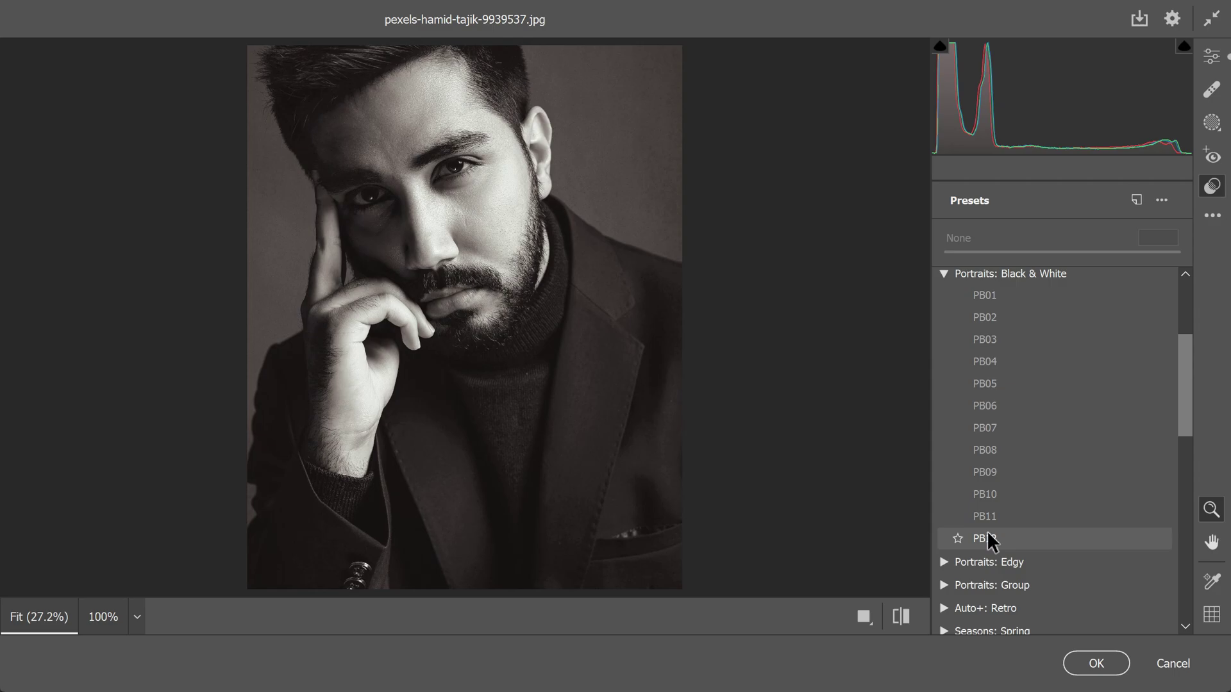
pyautogui.click(988, 535)
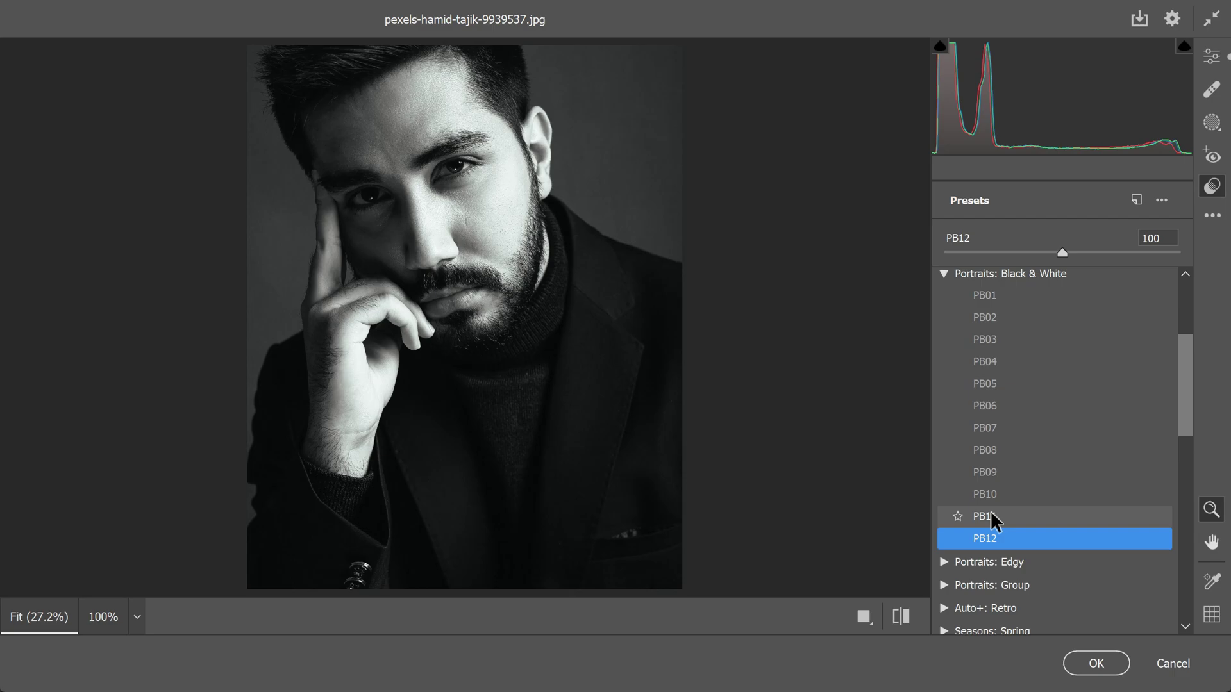
pyautogui.click(992, 519)
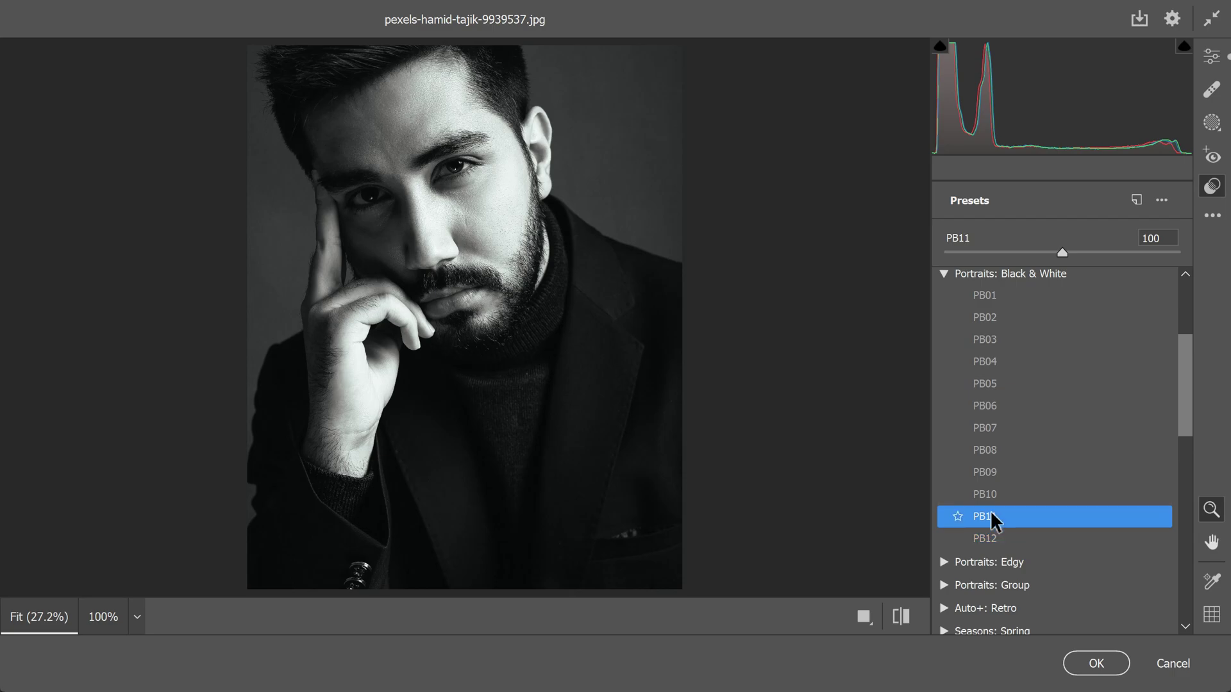
pyautogui.click(1212, 58)
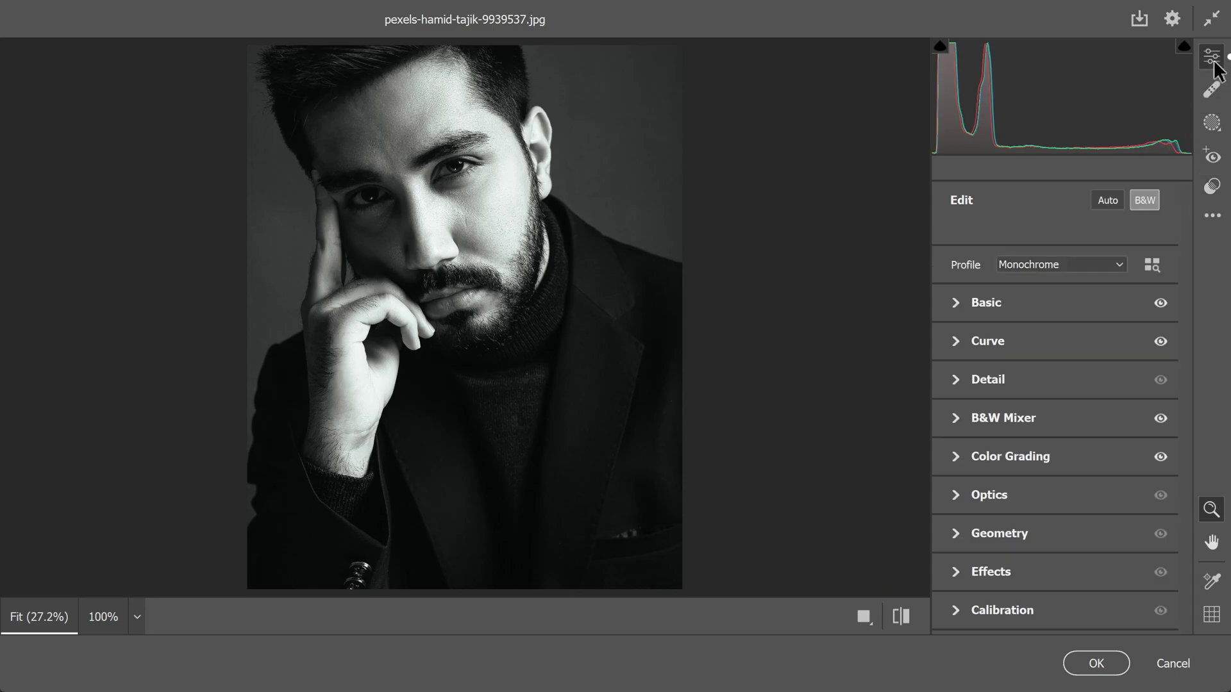
# Step: Set Contrast to -65, raise Clarity to +44, and add a -27 vignette
pyautogui.click(956, 303)
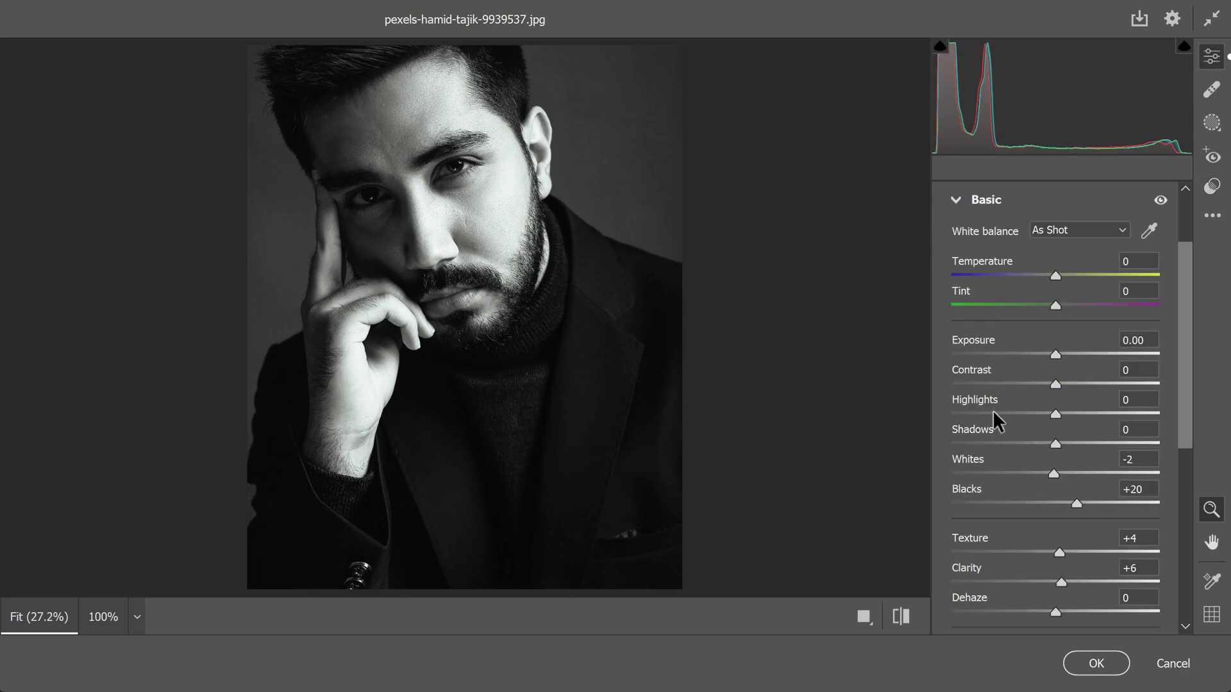
pyautogui.moveTo(1053, 386); pyautogui.dragTo(987, 390)
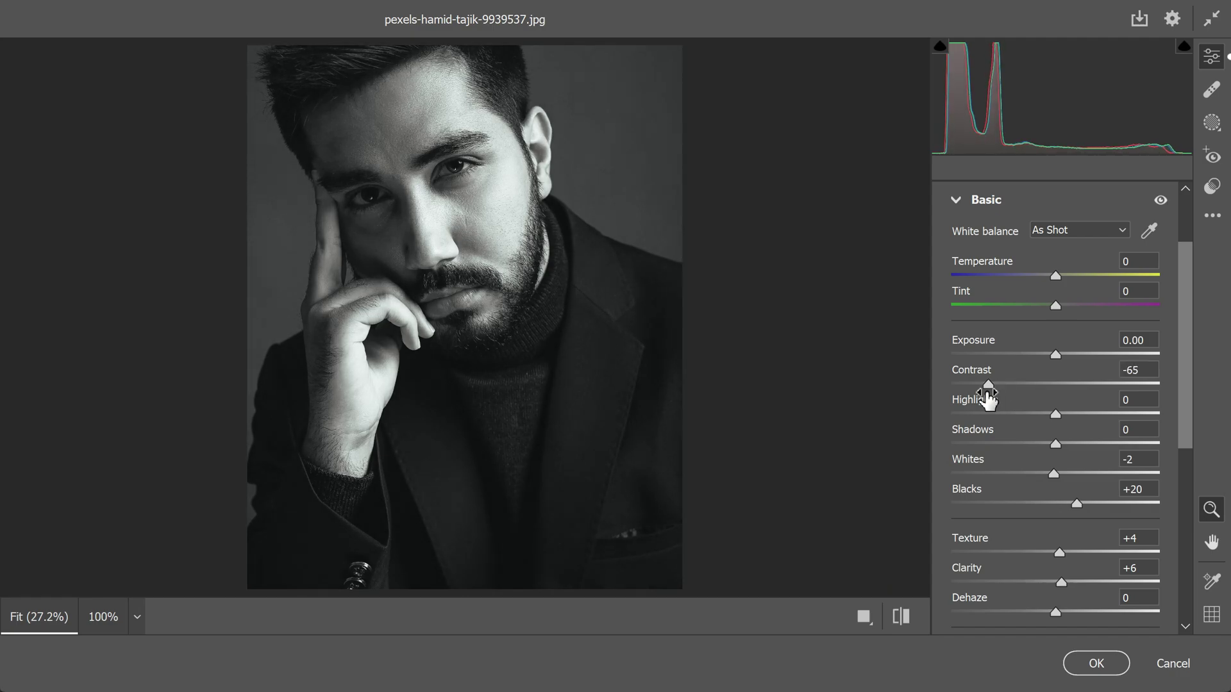
pyautogui.moveTo(1070, 580); pyautogui.dragTo(1076, 553)
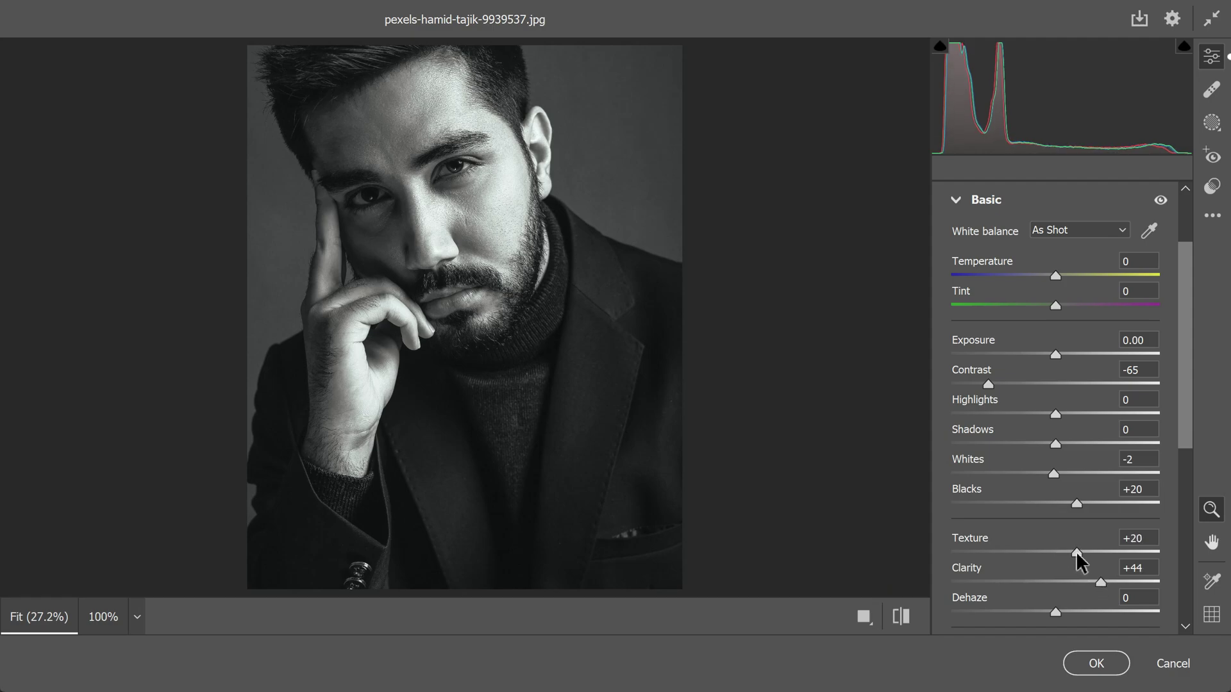
pyautogui.moveTo(1191, 413); pyautogui.dragTo(1185, 617)
pyautogui.click(952, 577)
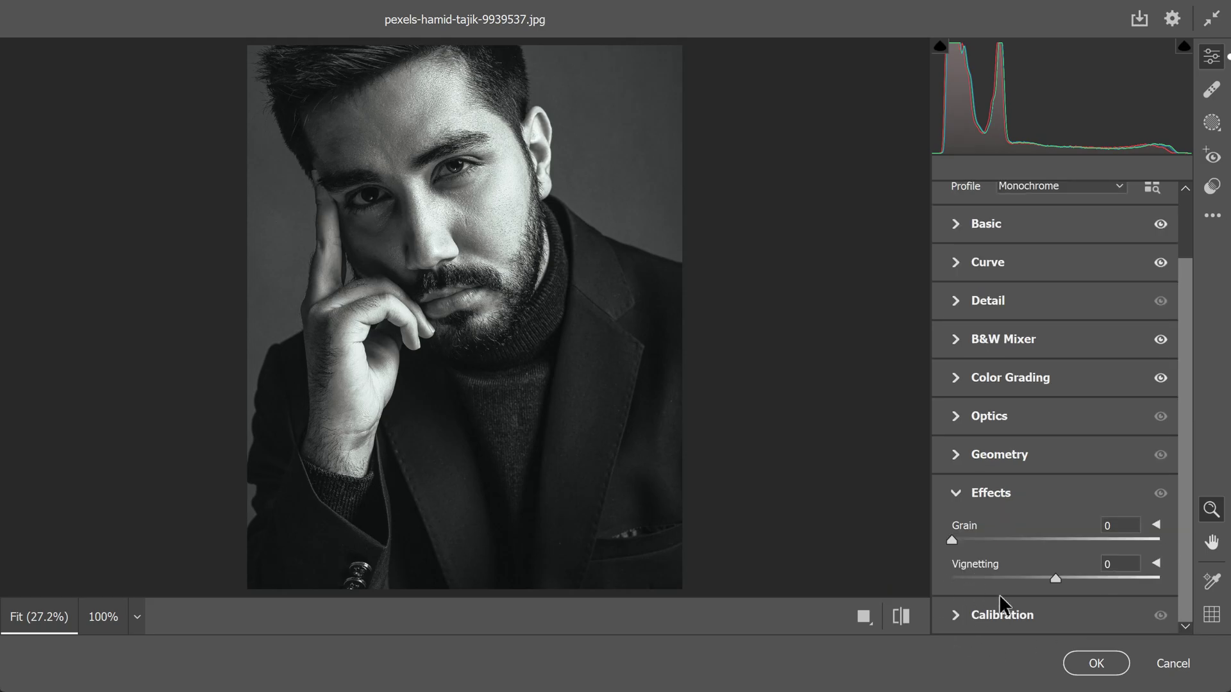
pyautogui.moveTo(1055, 577); pyautogui.dragTo(1029, 580)
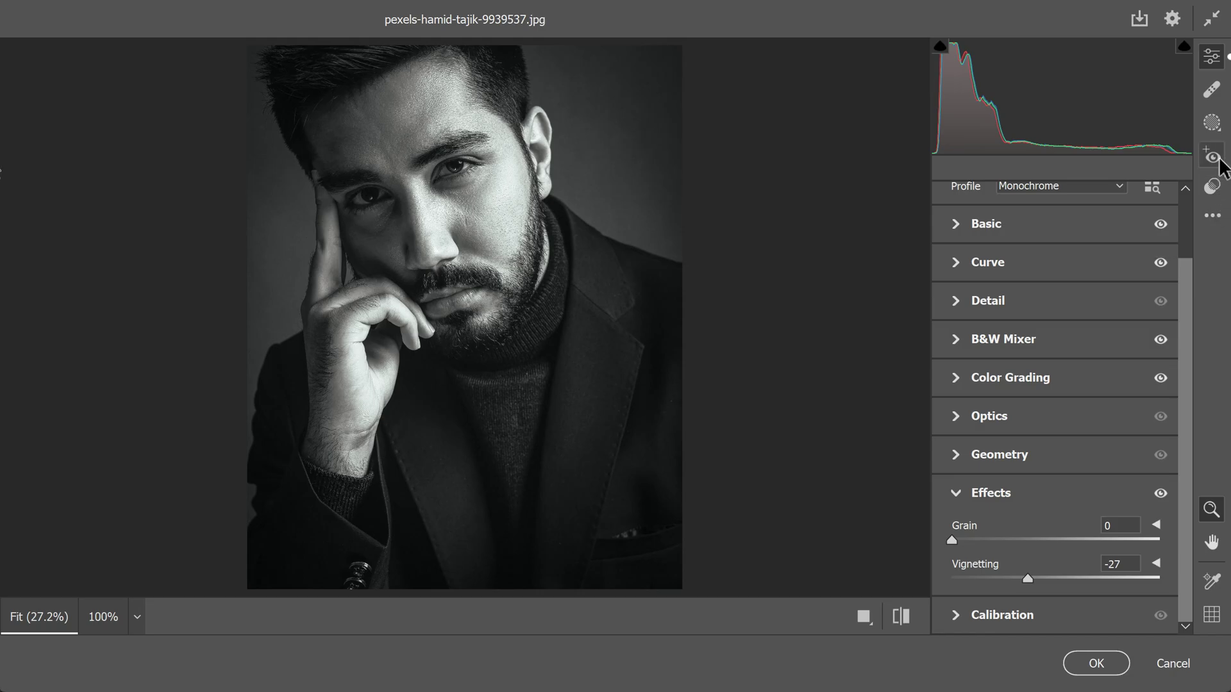
# Step: Mask Person 1's irises and pupils, boosting eye Texture and Clarity to +100 with slightly lower Dehaze
pyautogui.click(1212, 124)
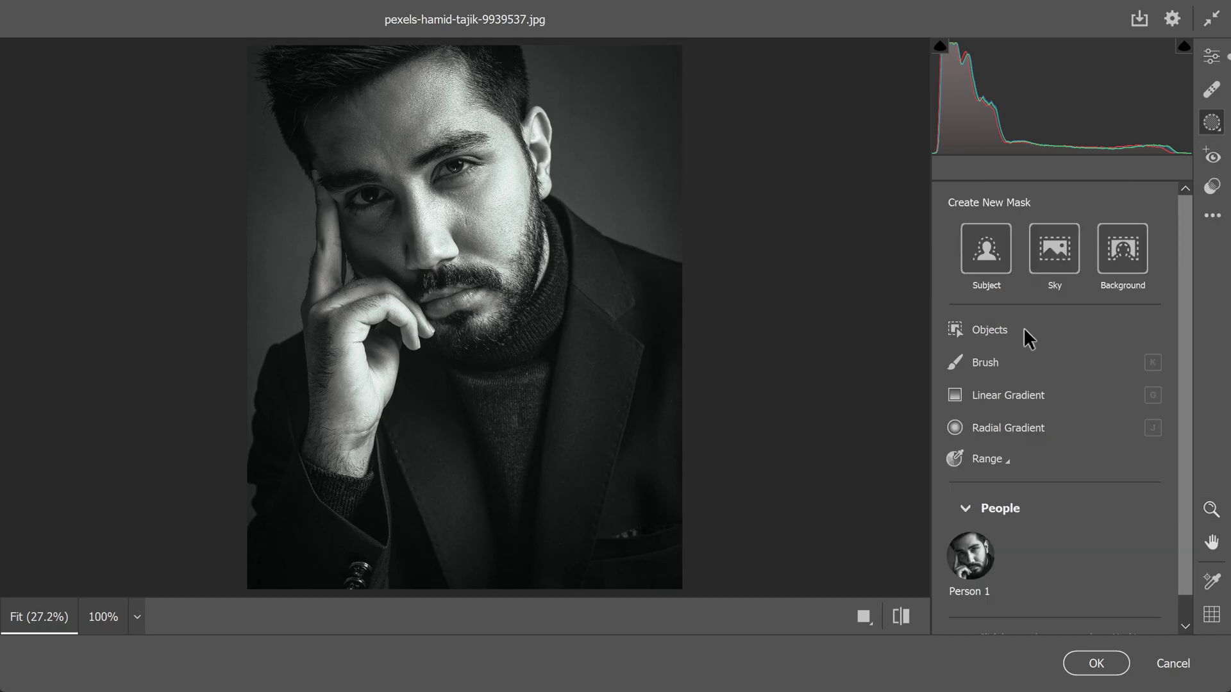
pyautogui.click(971, 551)
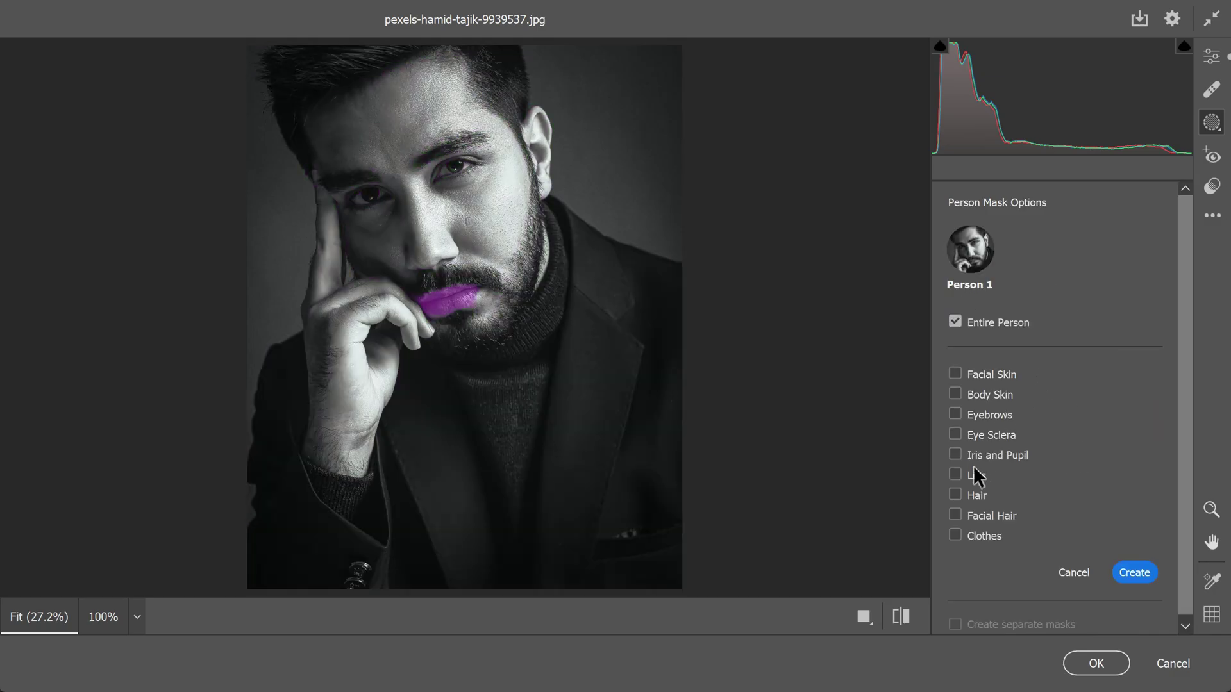
pyautogui.click(1137, 572)
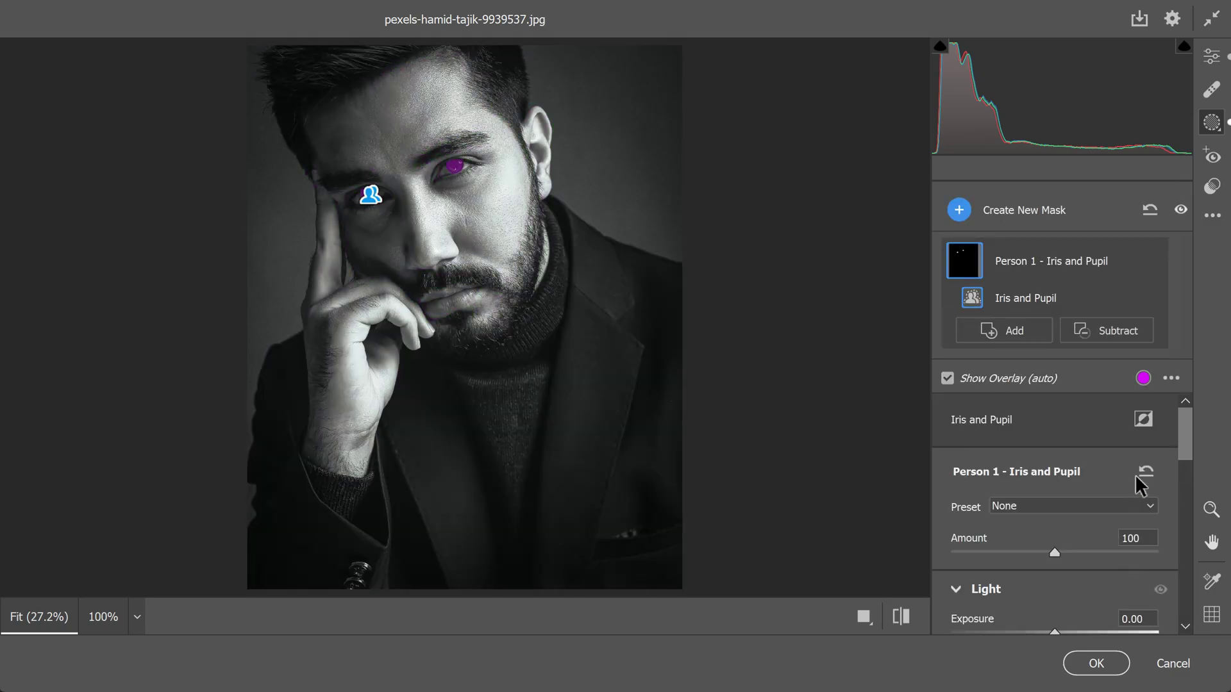
pyautogui.moveTo(1188, 433); pyautogui.dragTo(1176, 577)
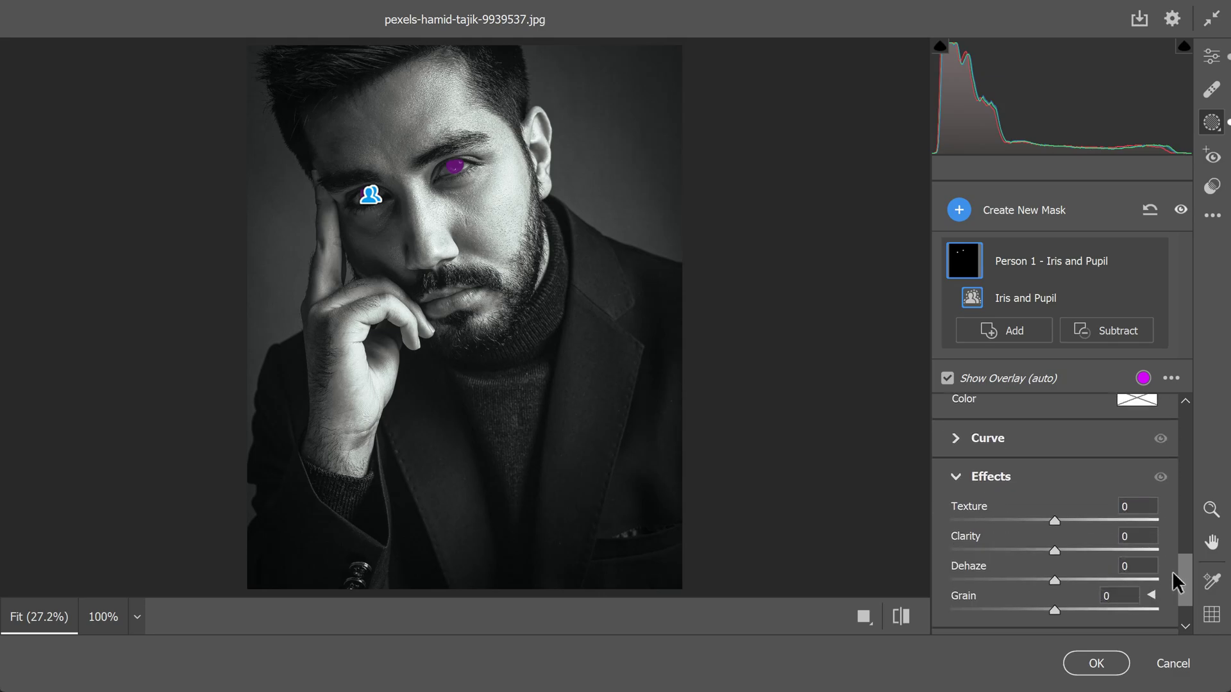
pyautogui.moveTo(1053, 546); pyautogui.dragTo(1013, 554)
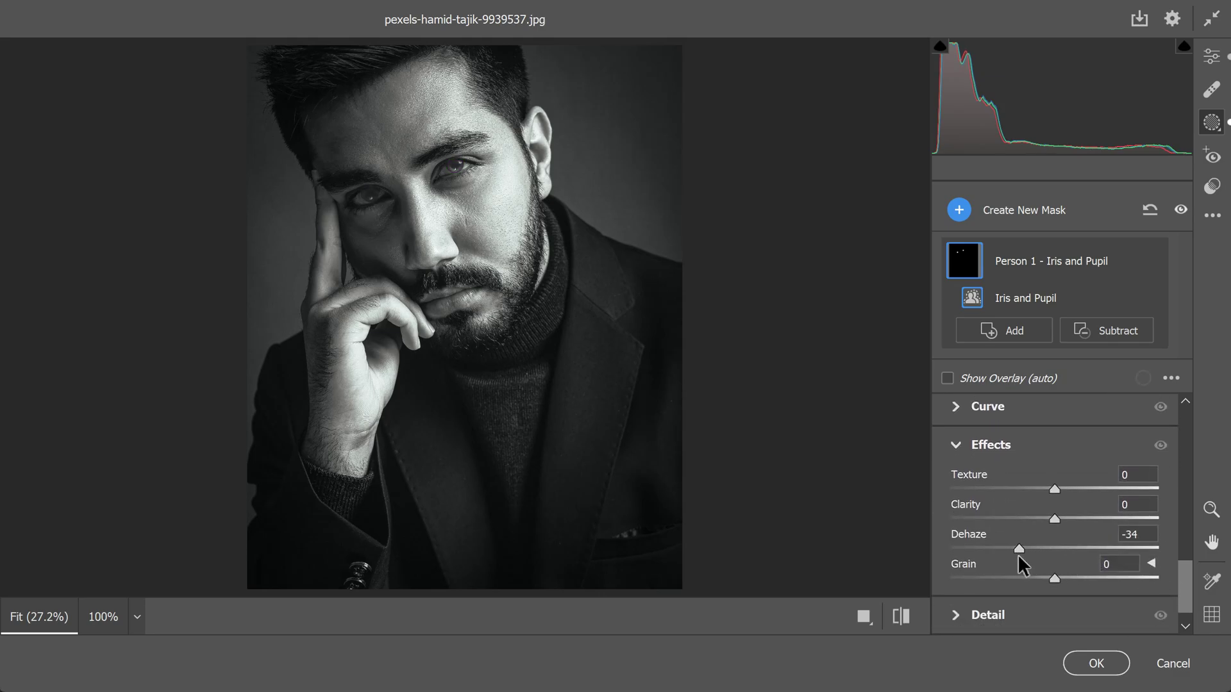
pyautogui.moveTo(1055, 519); pyautogui.dragTo(1196, 493)
pyautogui.moveTo(1087, 517); pyautogui.dragTo(1218, 507)
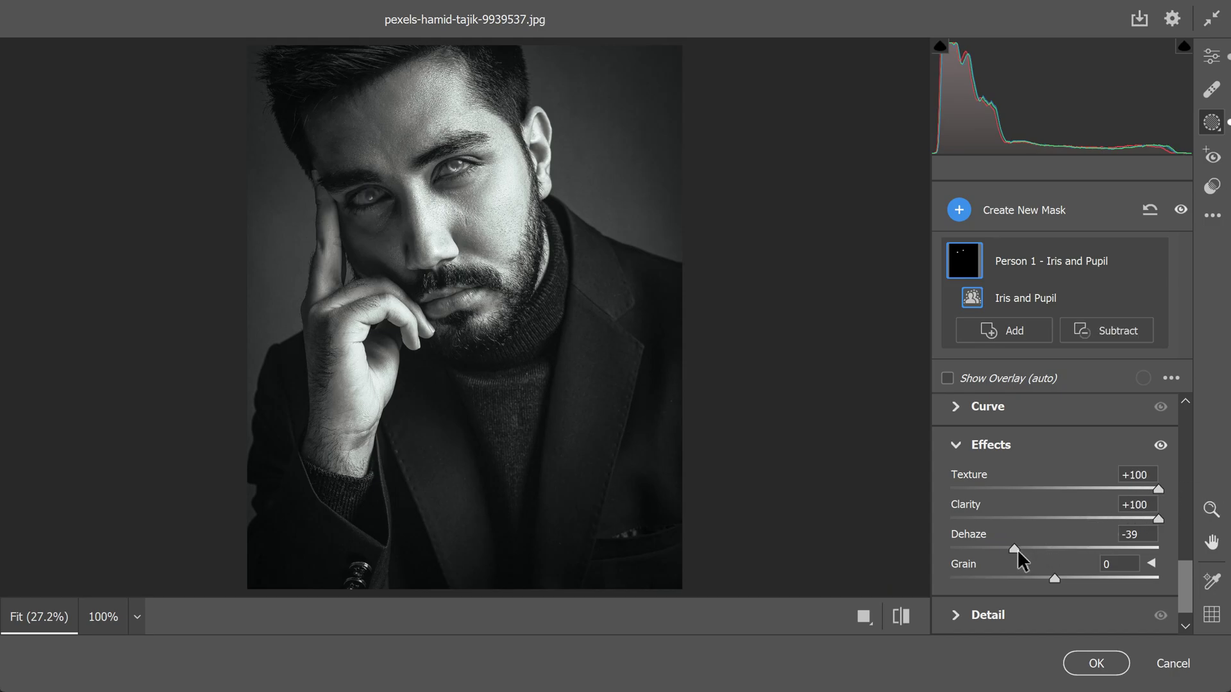
pyautogui.moveTo(1015, 549)
pyautogui.mouseDown()
pyautogui.moveTo(1041, 551)
pyautogui.moveTo(1030, 549)
pyautogui.mouseUp()
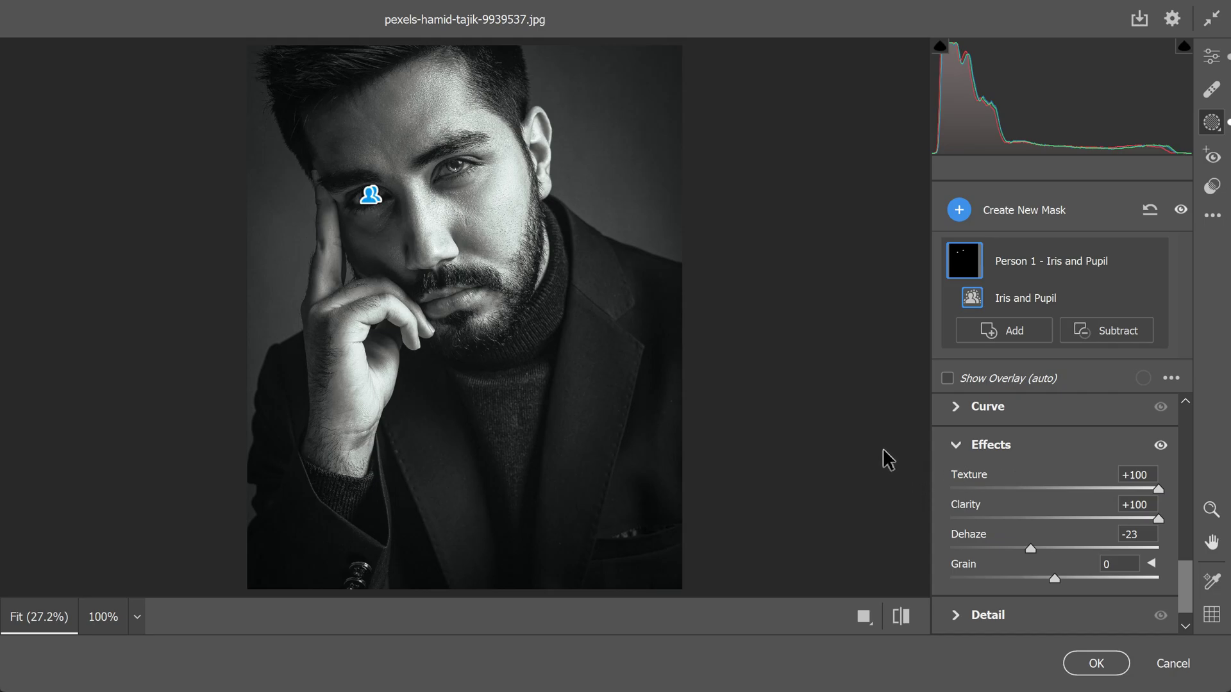
# Step: Lower overall Contrast to -38, compare with defaults, apply to Layer 1, and toggle its visibility
pyautogui.click(1212, 56)
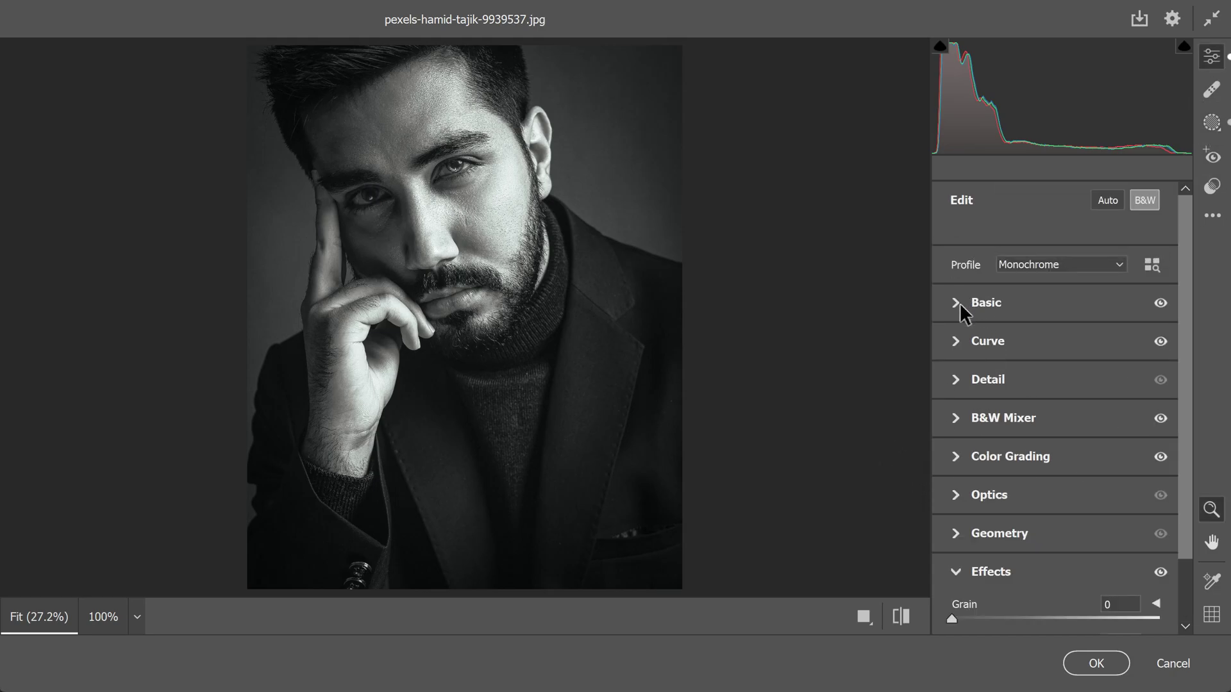
pyautogui.click(960, 302)
pyautogui.moveTo(989, 382); pyautogui.dragTo(1020, 392)
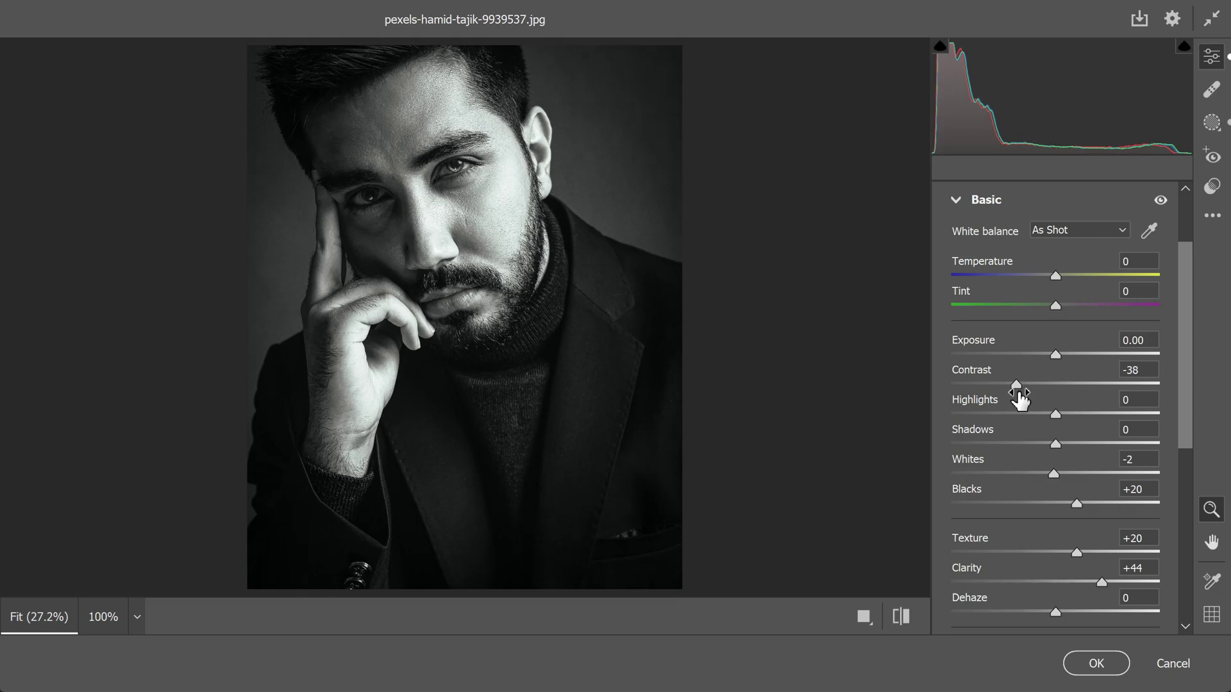
pyautogui.click(902, 617)
pyautogui.click(902, 617)
pyautogui.click(902, 617)
pyautogui.click(903, 617)
pyautogui.click(902, 617)
pyautogui.click(902, 617)
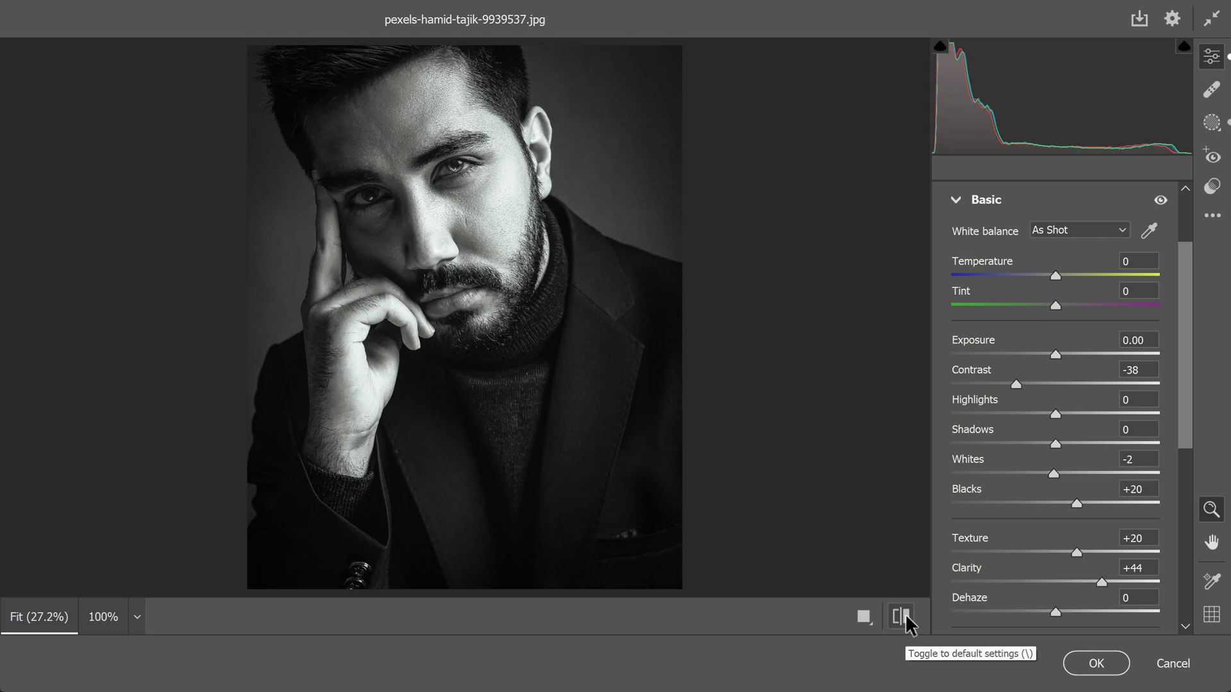
pyautogui.click(1097, 664)
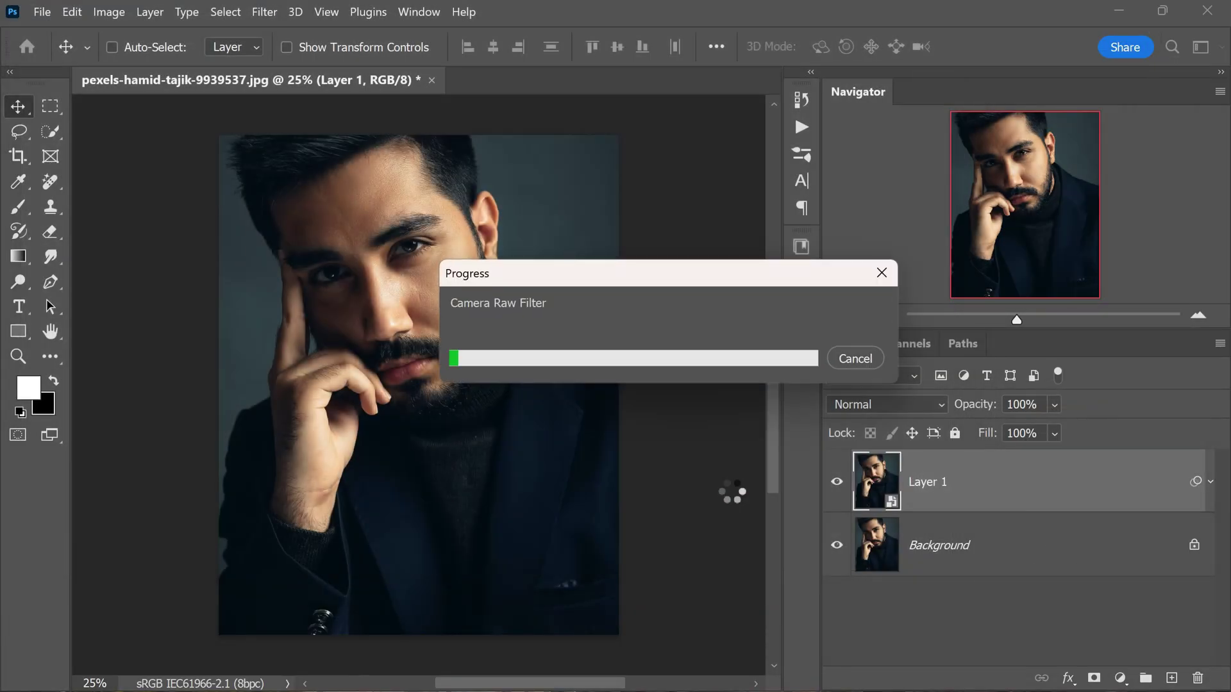
pyautogui.click(837, 483)
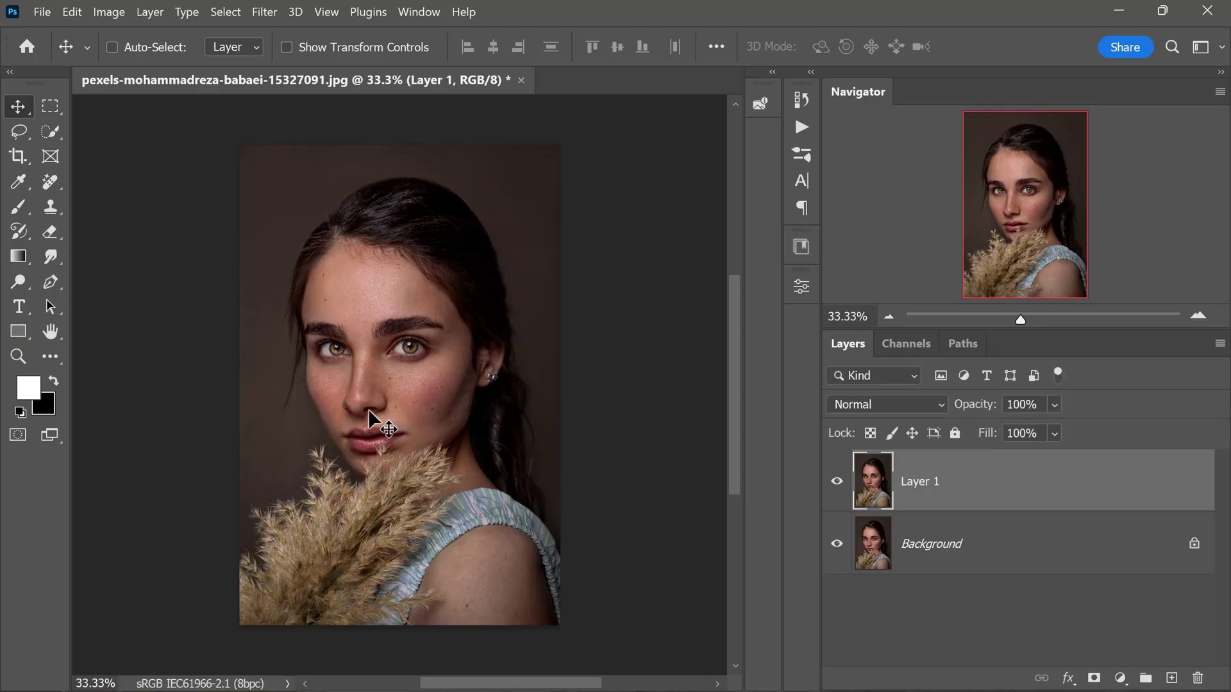
# Step: In the Camera Raw Filter, set Reds/Oranges luminance to +100/+43 and Reds saturation to +44
pyautogui.click(265, 13)
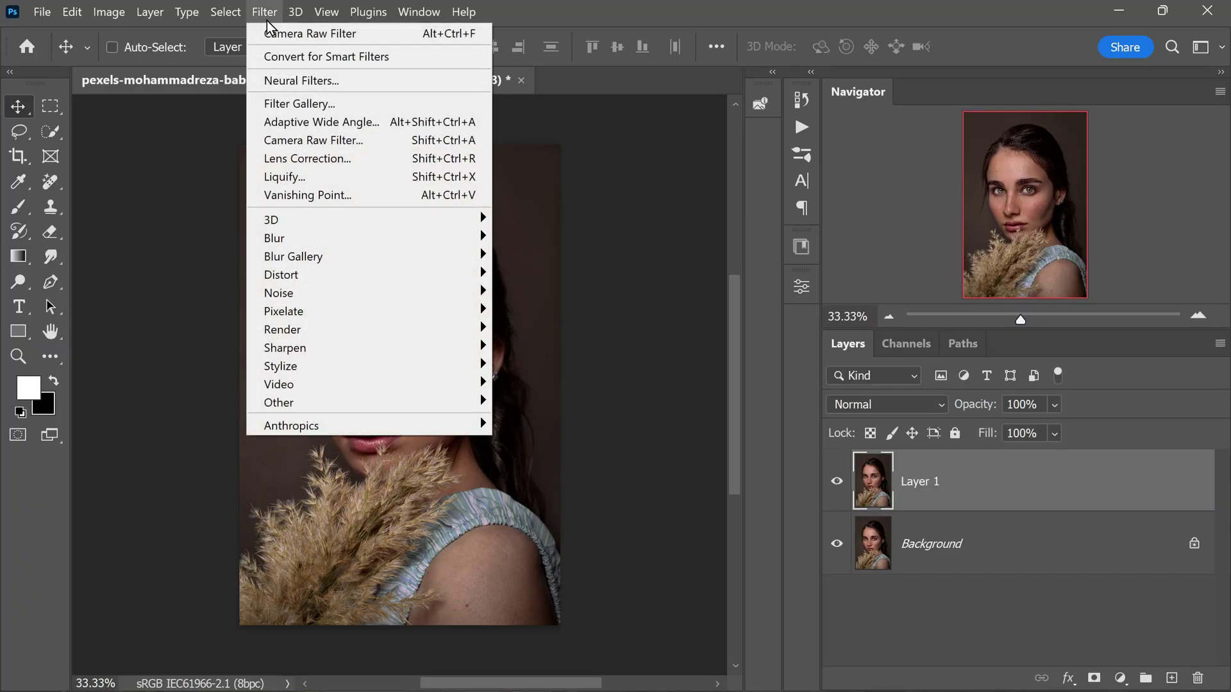
pyautogui.click(359, 139)
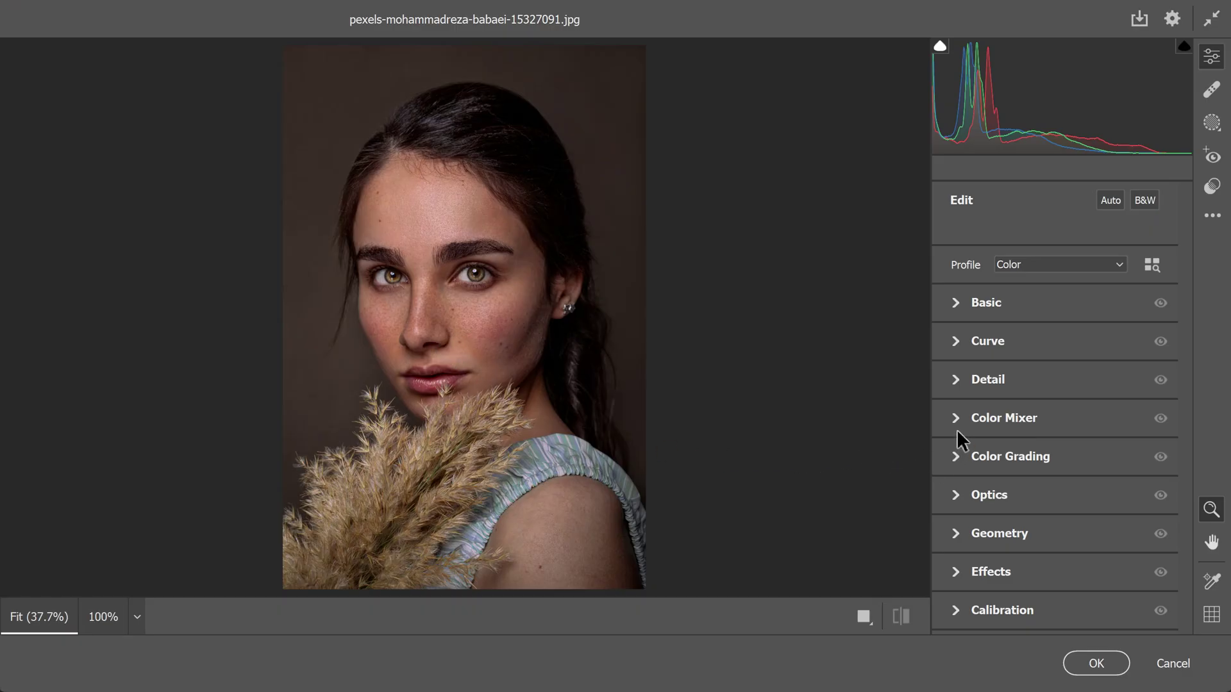
pyautogui.click(956, 426)
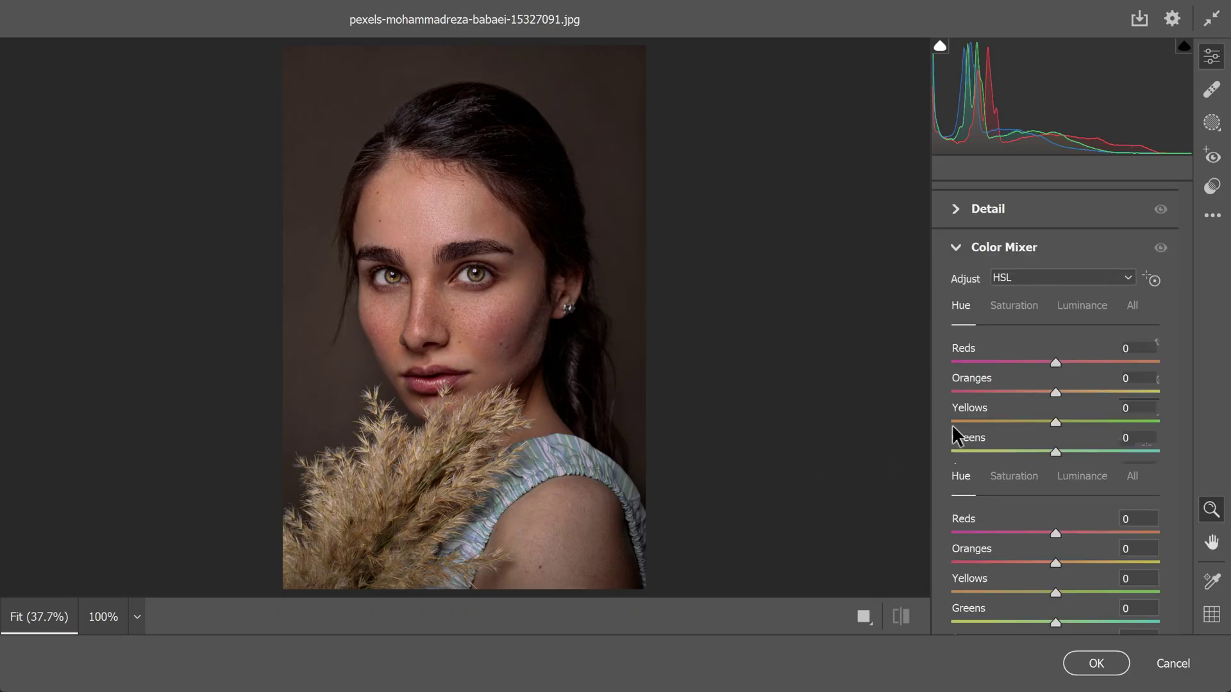
pyautogui.click(1068, 312)
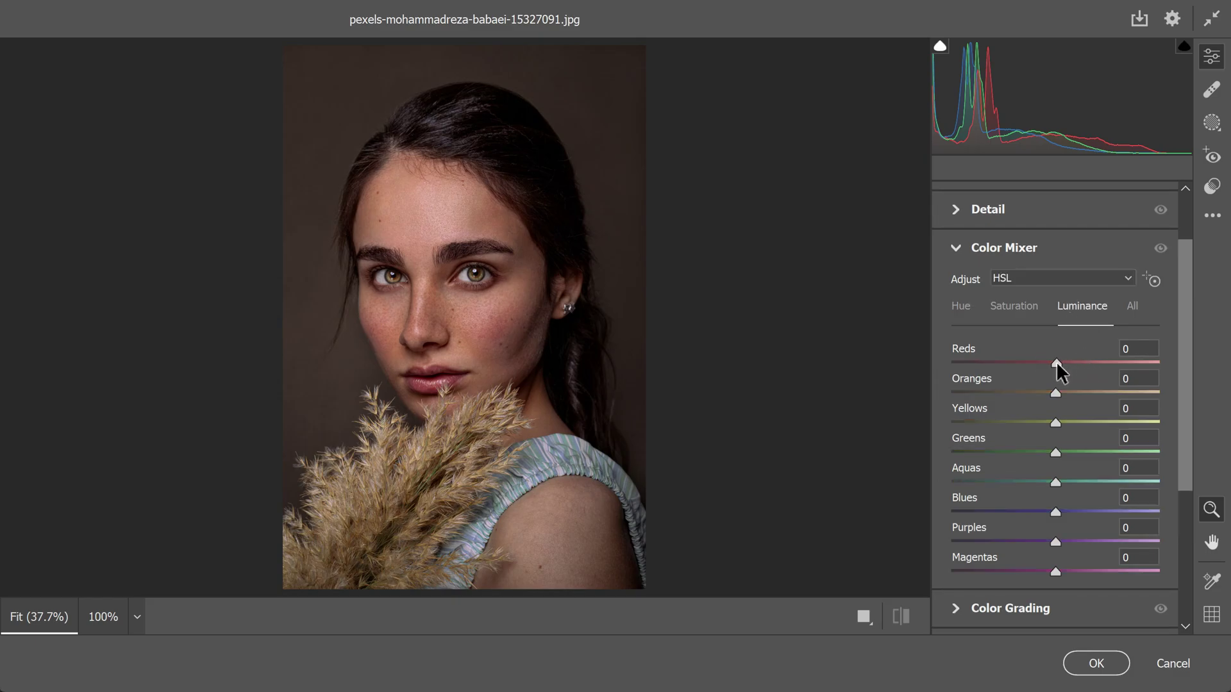
pyautogui.moveTo(1056, 363); pyautogui.dragTo(1186, 360)
pyautogui.moveTo(1055, 392); pyautogui.dragTo(1106, 388)
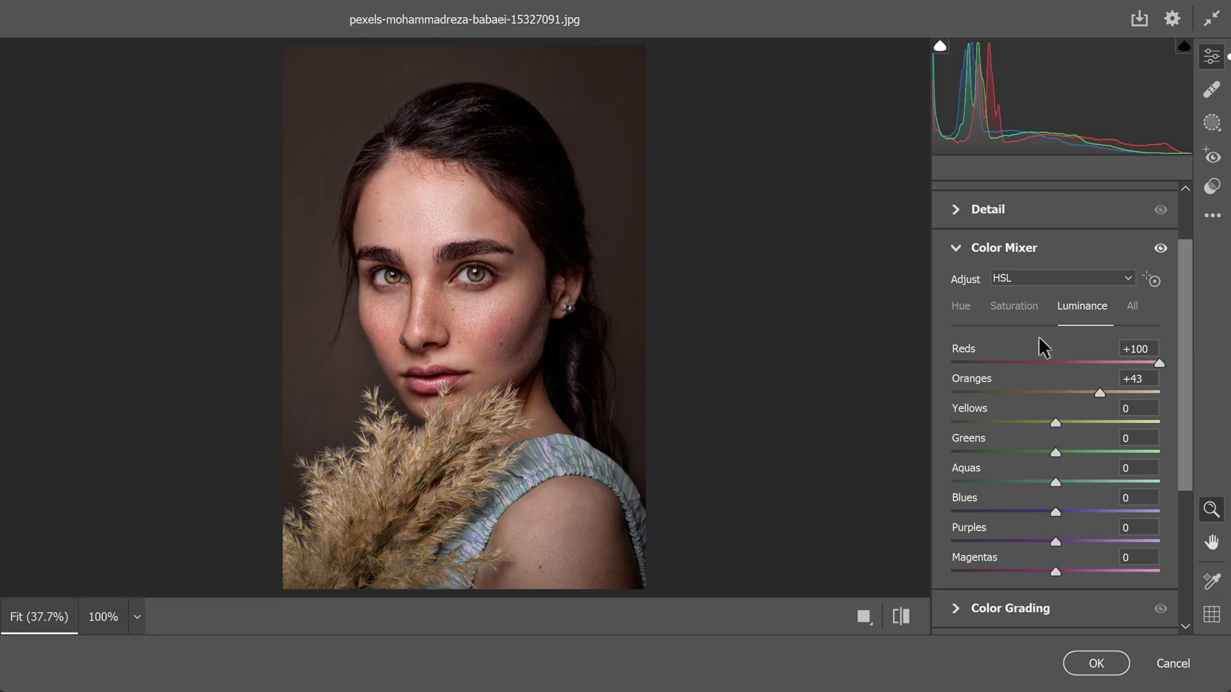
pyautogui.click(1022, 308)
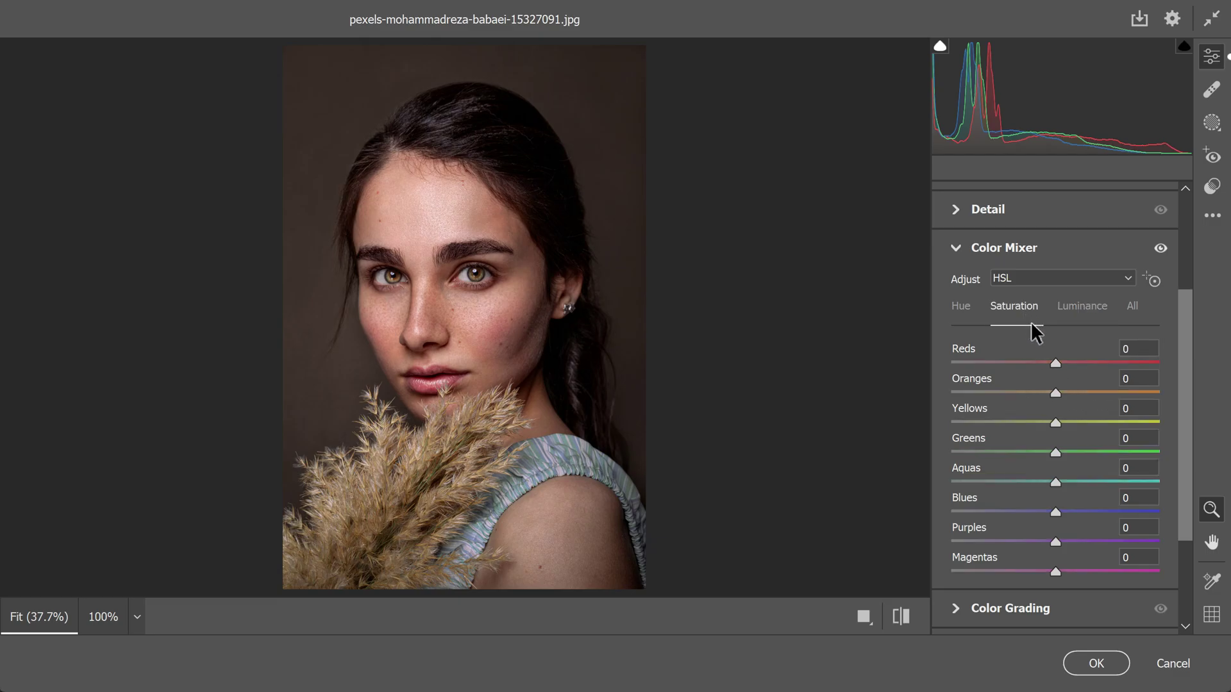
pyautogui.moveTo(1056, 364)
pyautogui.mouseDown()
pyautogui.moveTo(1101, 369)
pyautogui.moveTo(1057, 389)
pyautogui.mouseUp()
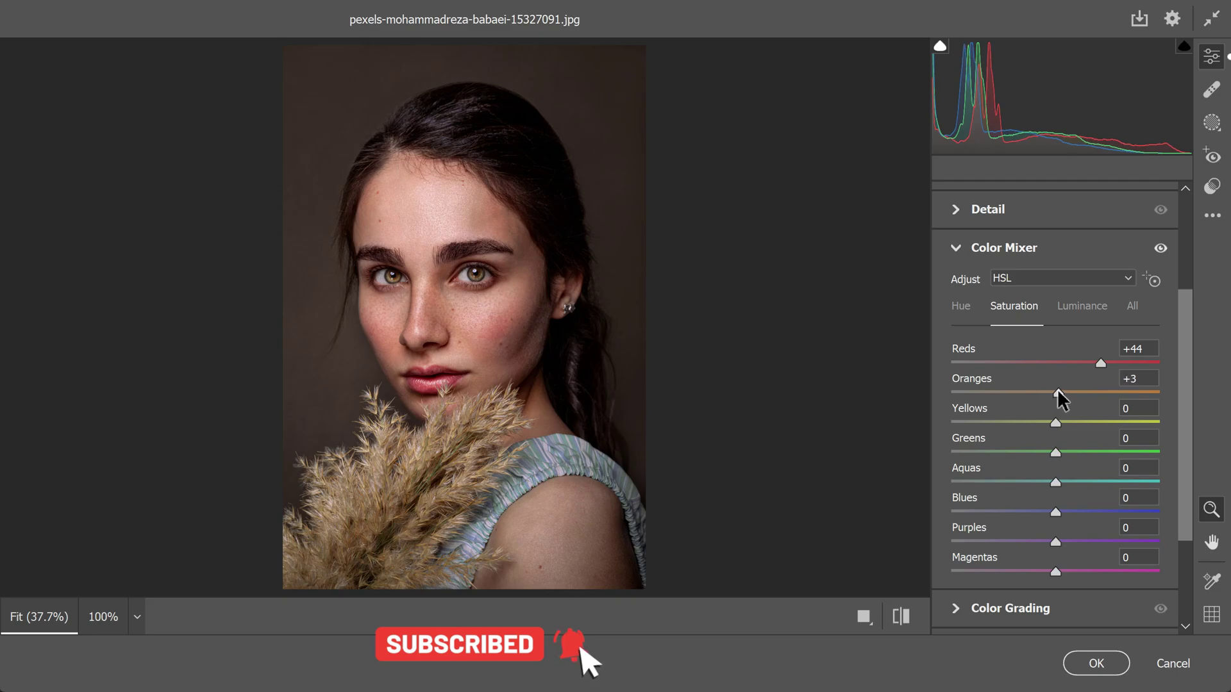
# Step: Add a -15 vignette, compare with default settings, and recheck the Reds and Oranges luminance values
pyautogui.click(955, 256)
pyautogui.click(960, 571)
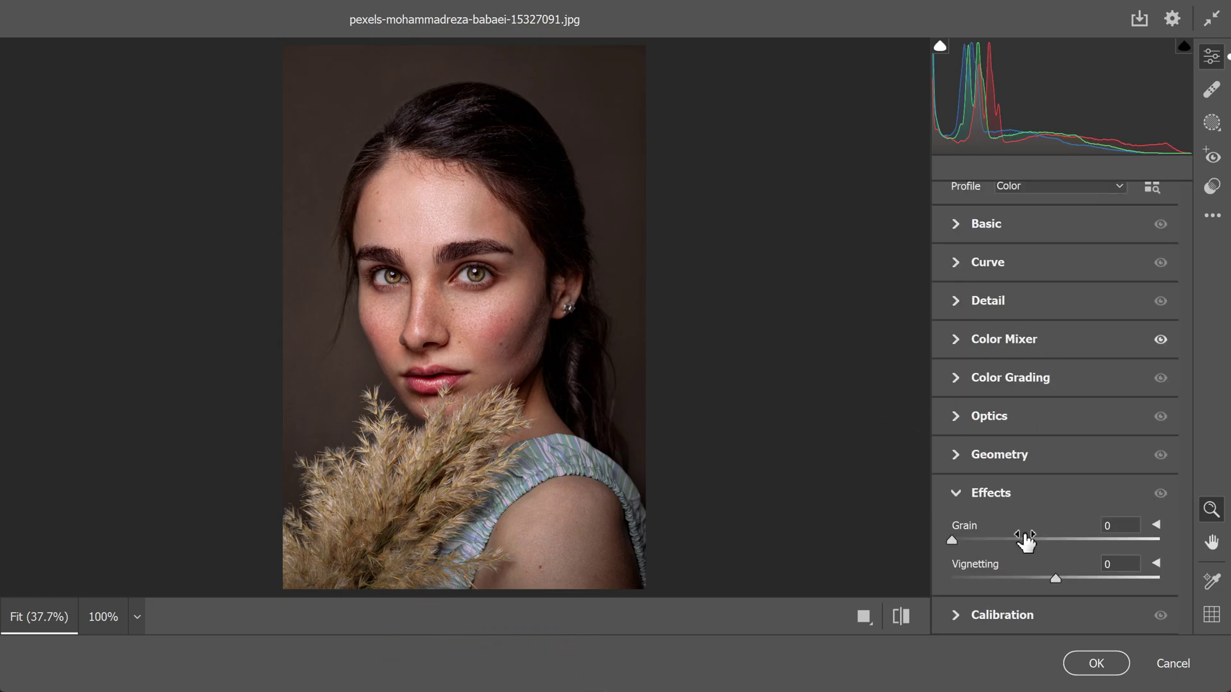
pyautogui.moveTo(1050, 578); pyautogui.dragTo(1037, 578)
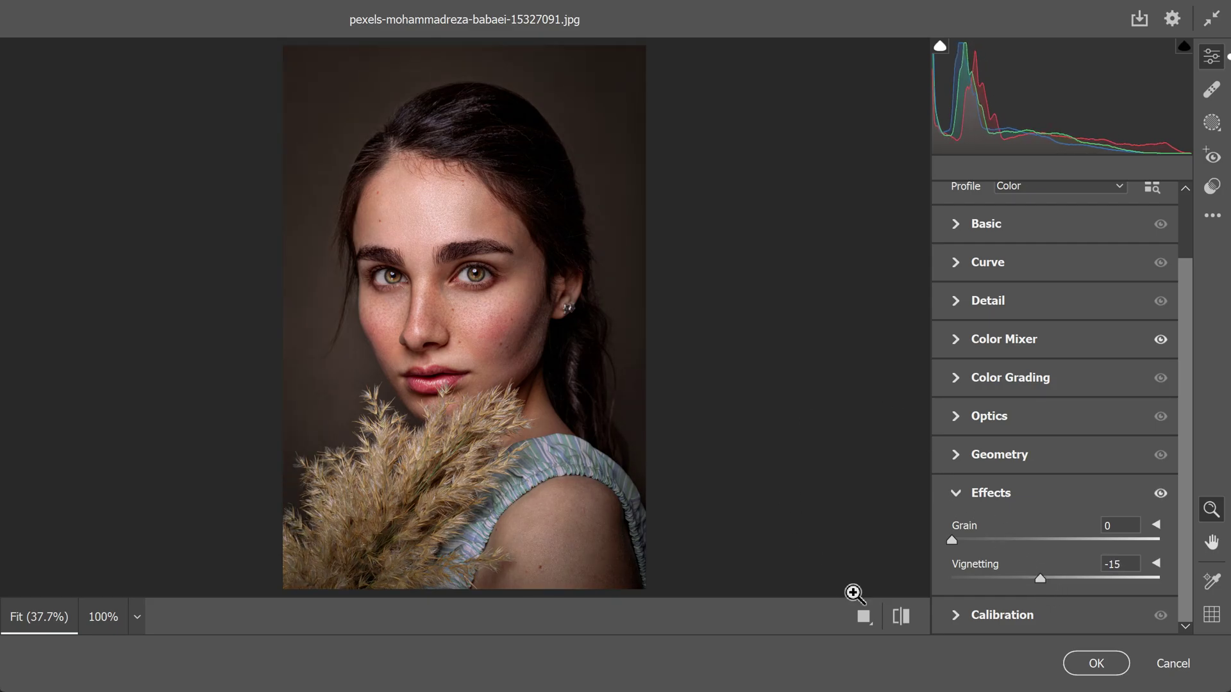
pyautogui.click(902, 618)
pyautogui.click(902, 618)
pyautogui.click(903, 619)
pyautogui.click(903, 618)
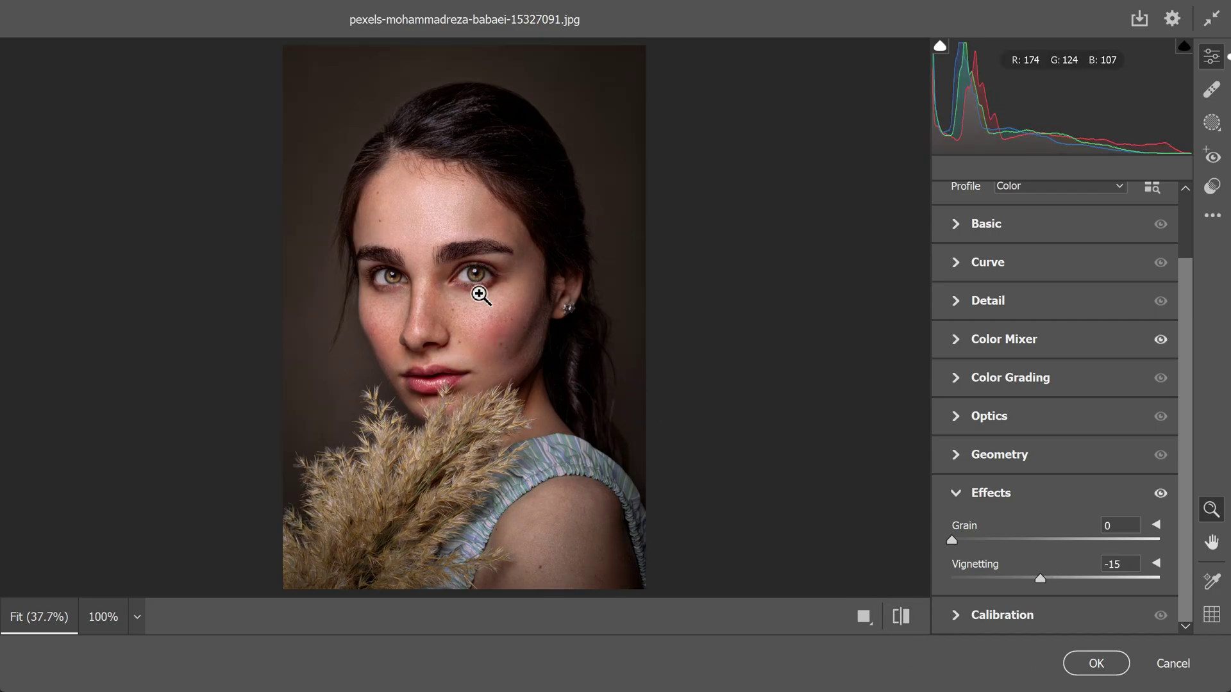
pyautogui.click(963, 344)
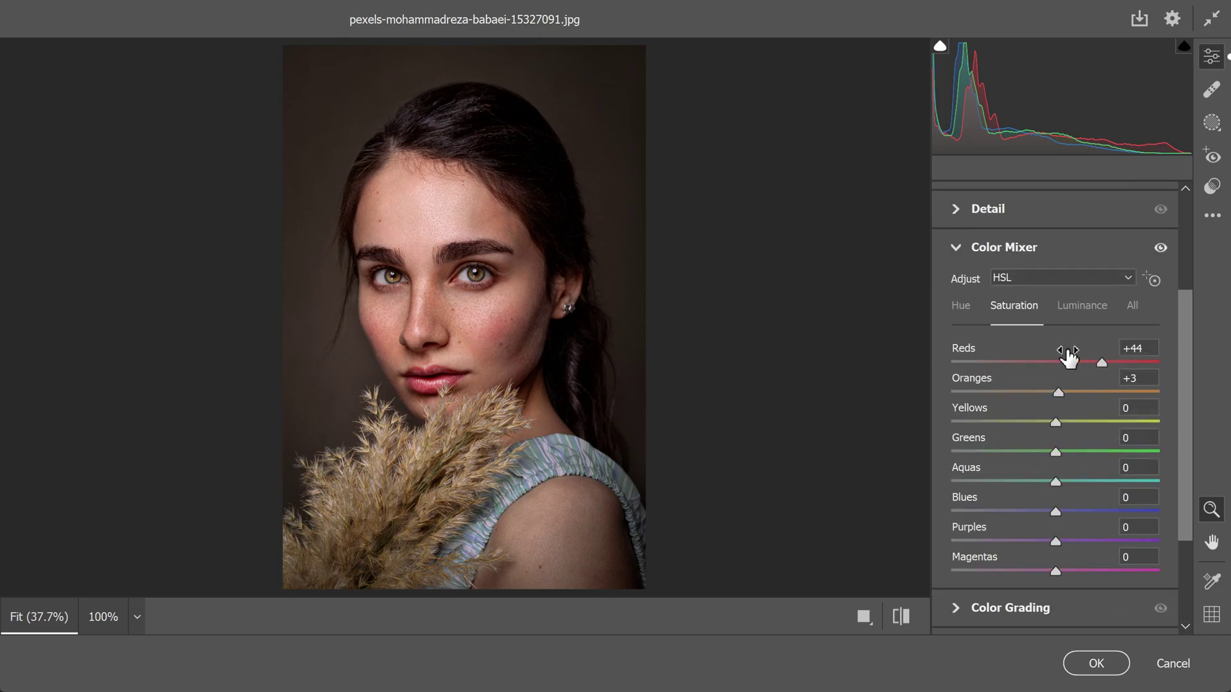
pyautogui.click(1082, 306)
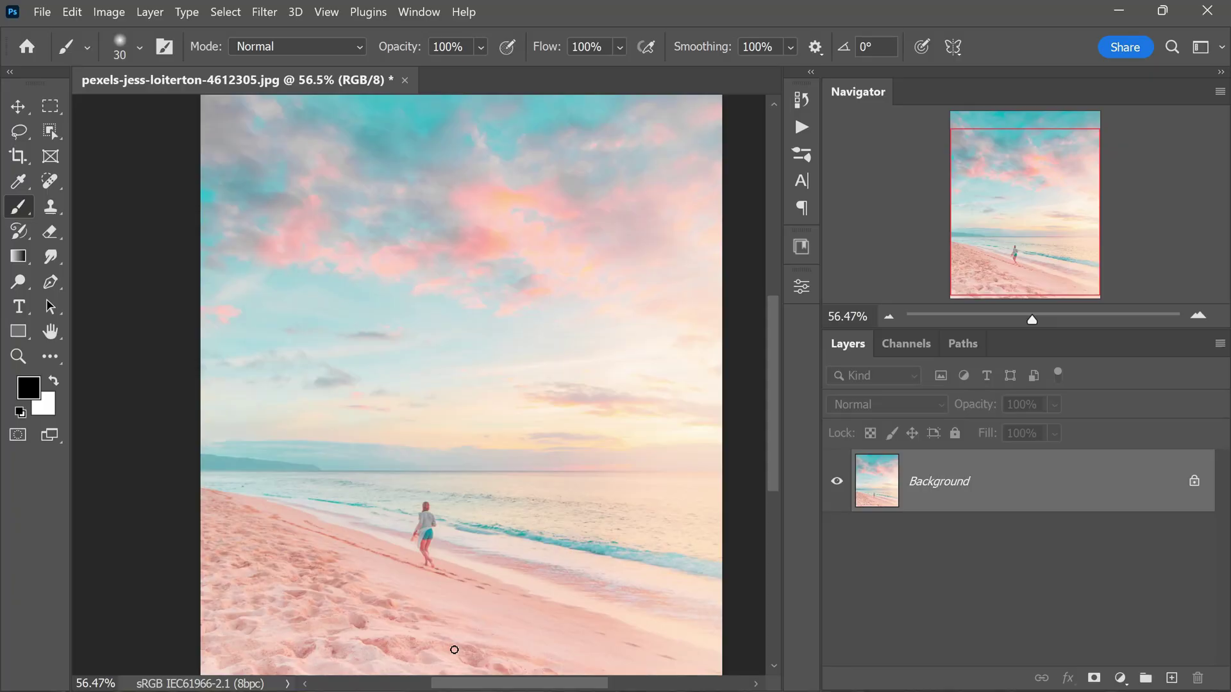
# Step: Paint the word 'Have' freehand in black brush strokes across the beach photo's sky
pyautogui.moveTo(472, 685); pyautogui.dragTo(492, 685)
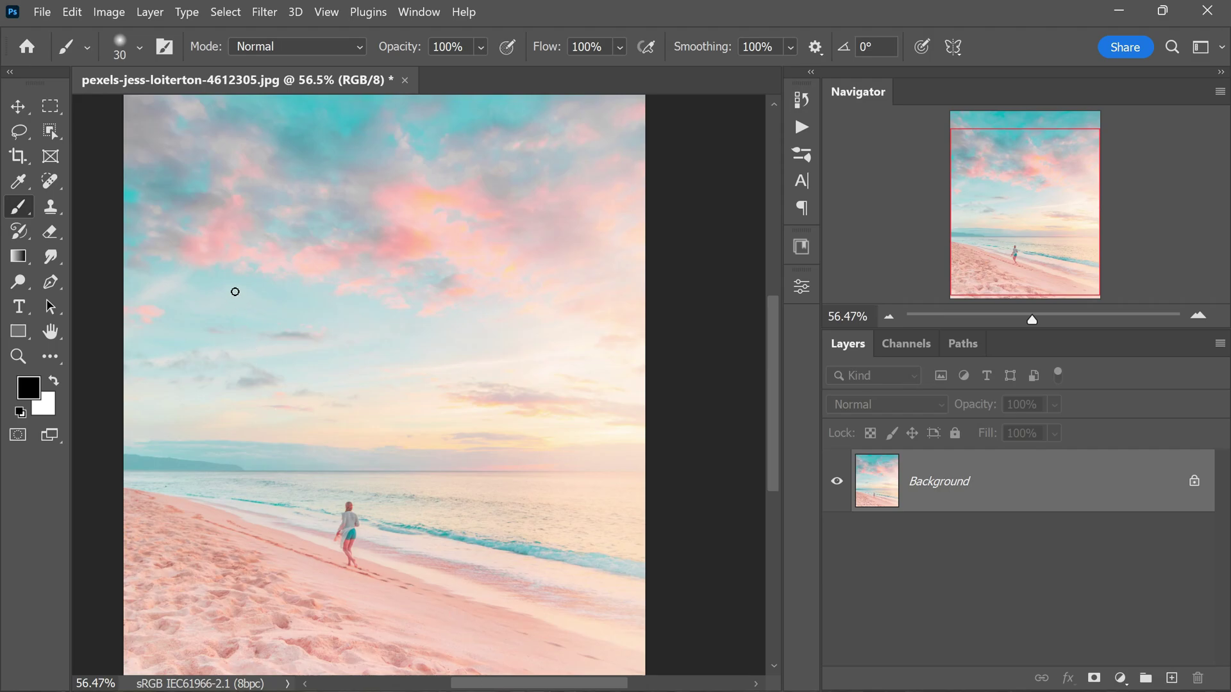
pyautogui.moveTo(203, 261); pyautogui.dragTo(231, 334)
pyautogui.moveTo(235, 247)
pyautogui.mouseDown()
pyautogui.moveTo(266, 331)
pyautogui.moveTo(236, 291)
pyautogui.moveTo(294, 284)
pyautogui.moveTo(320, 236)
pyautogui.moveTo(378, 236)
pyautogui.mouseUp()
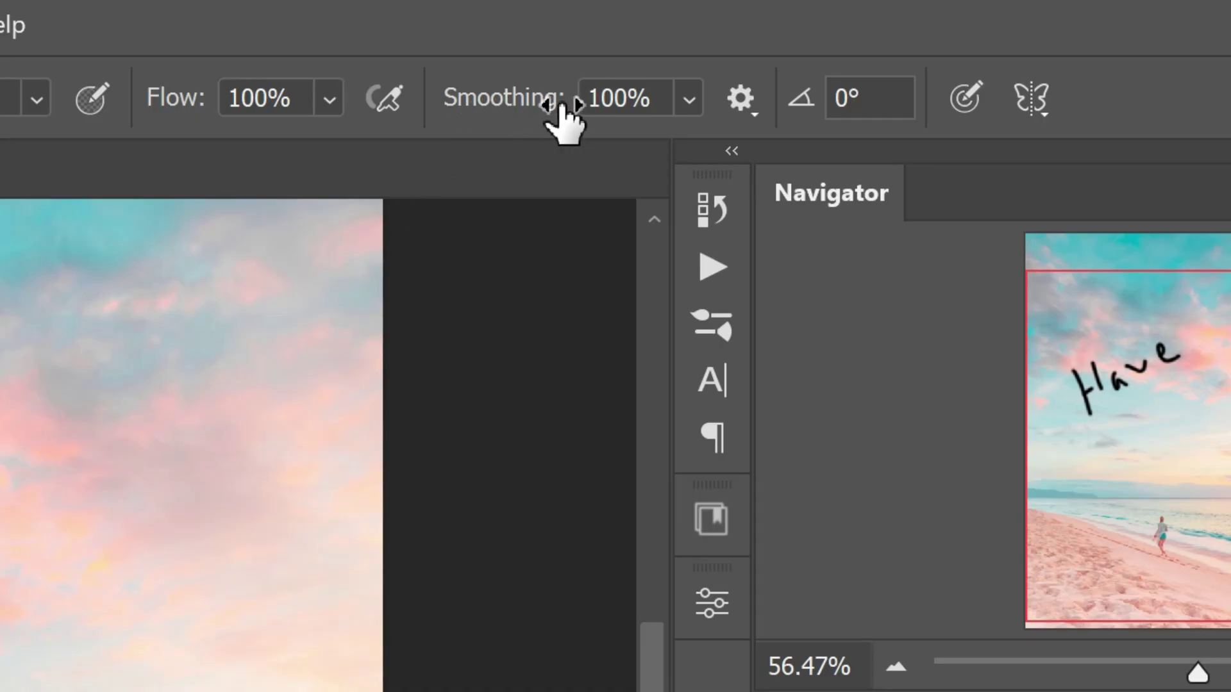
# Step: Set brush smoothing to 0% and handwrite 'Fun' and a smiley face in black below 'Have'
pyautogui.moveTo(532, 114); pyautogui.dragTo(251, 126)
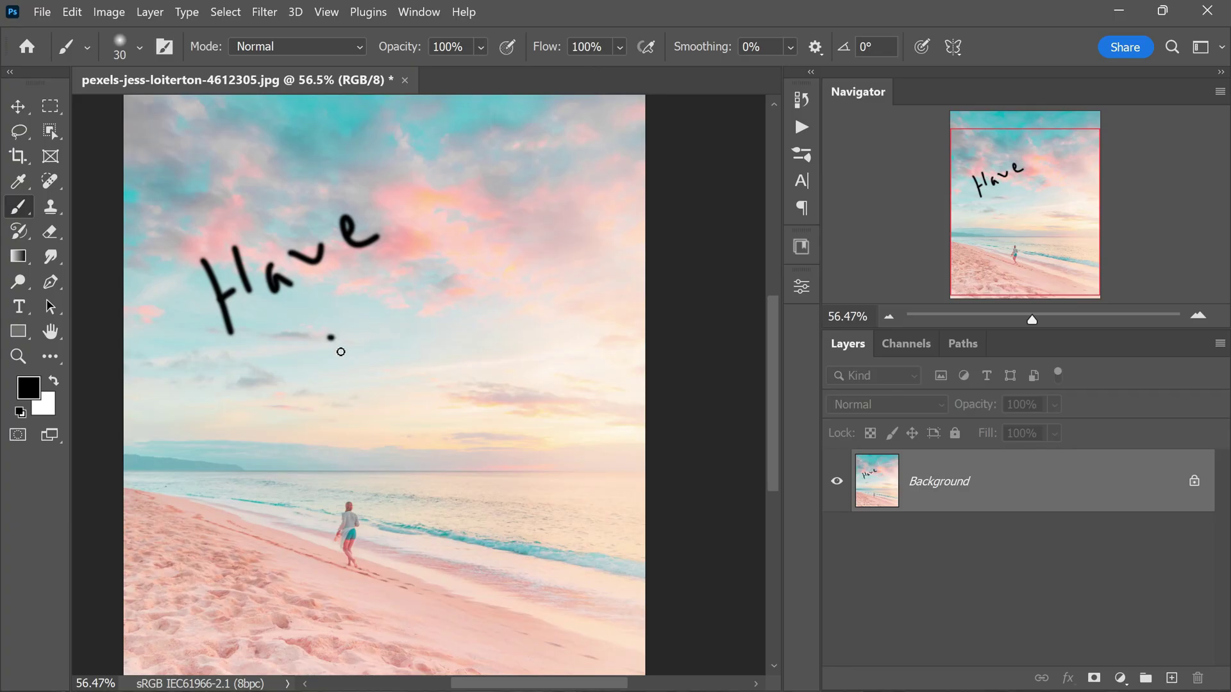
pyautogui.moveTo(332, 334)
pyautogui.mouseDown()
pyautogui.moveTo(349, 413)
pyautogui.moveTo(361, 303)
pyautogui.moveTo(371, 338)
pyautogui.moveTo(386, 333)
pyautogui.moveTo(405, 352)
pyautogui.moveTo(418, 327)
pyautogui.moveTo(445, 335)
pyautogui.mouseUp()
pyautogui.click(518, 272)
pyautogui.moveTo(489, 300)
pyautogui.mouseDown()
pyautogui.moveTo(513, 312)
pyautogui.moveTo(542, 278)
pyautogui.mouseUp()
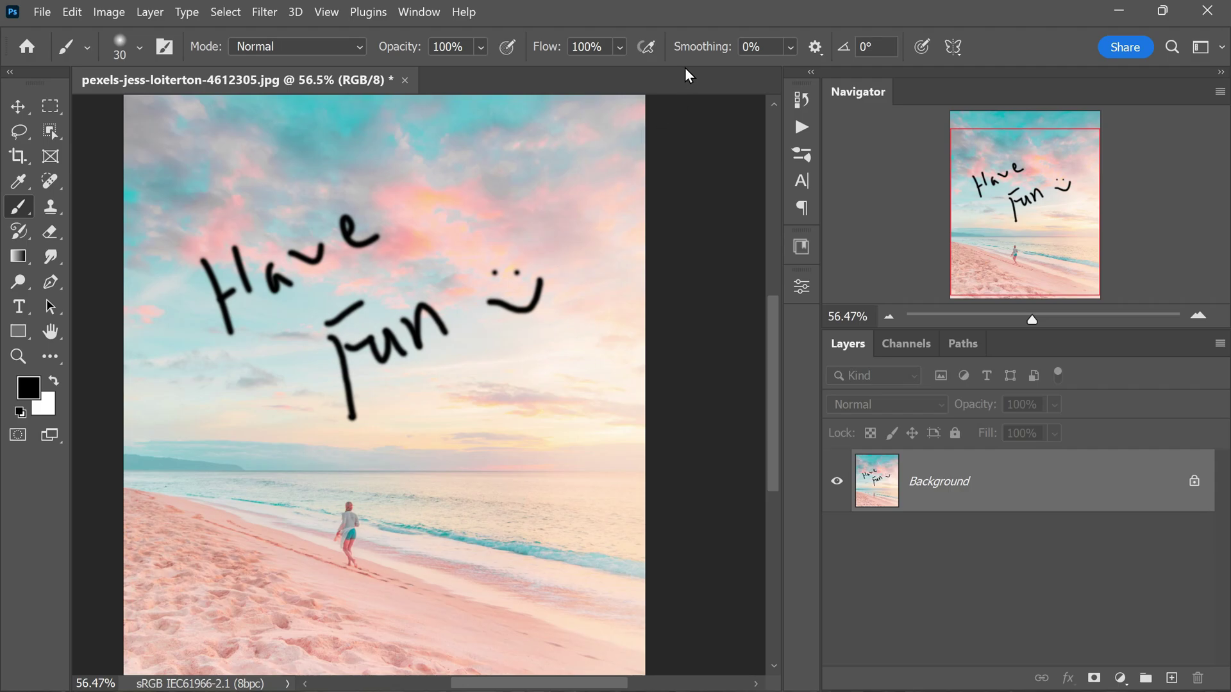
pyautogui.moveTo(697, 58); pyautogui.dragTo(619, 61)
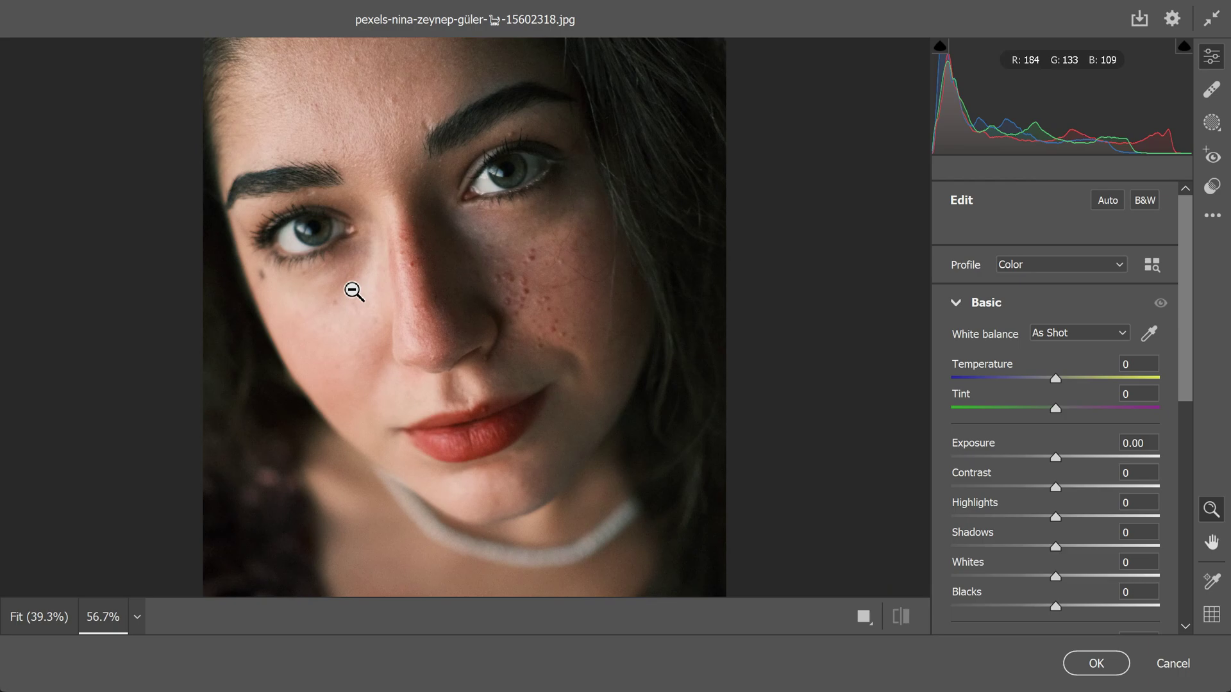
# Step: In Camera Raw, use the Healing tool with Show Overlay on to remove the cheek acne spot
pyautogui.click(1212, 89)
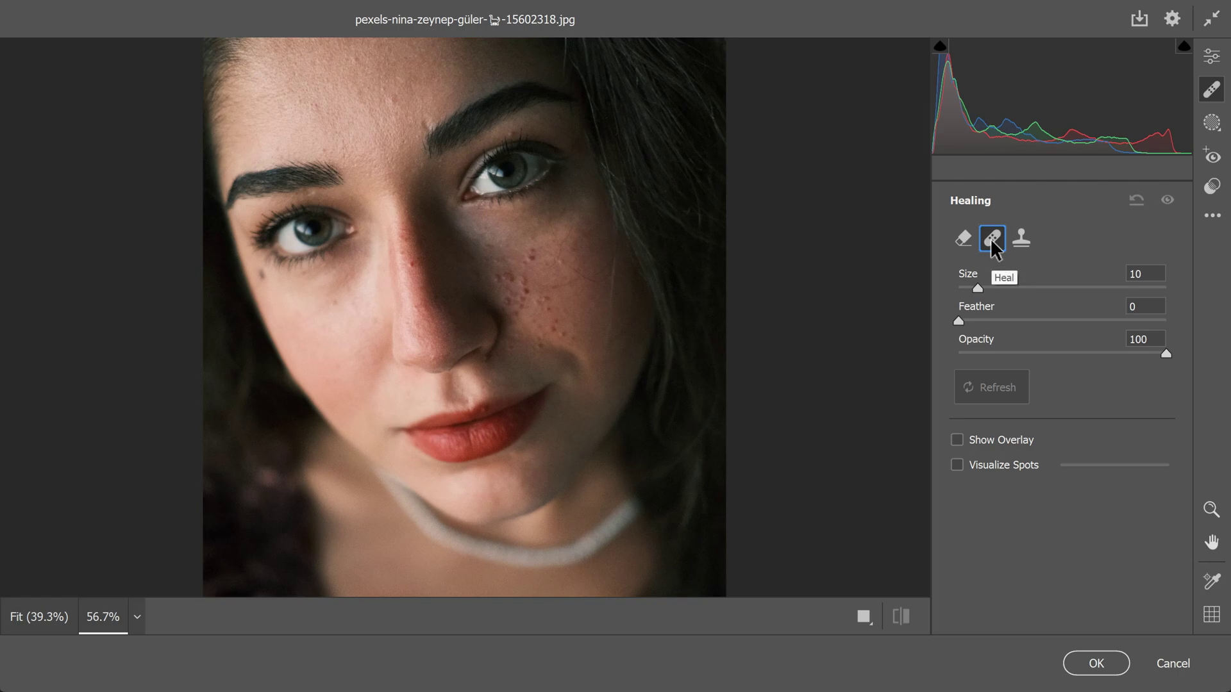
pyautogui.click(958, 440)
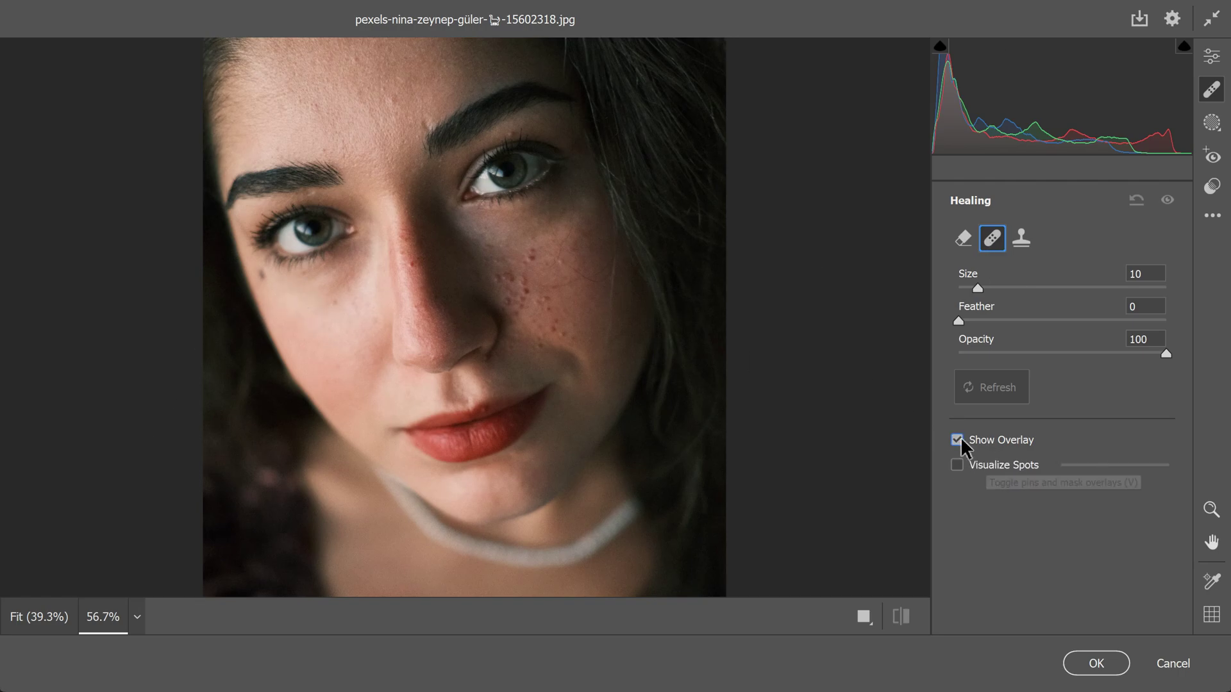
pyautogui.click(532, 254)
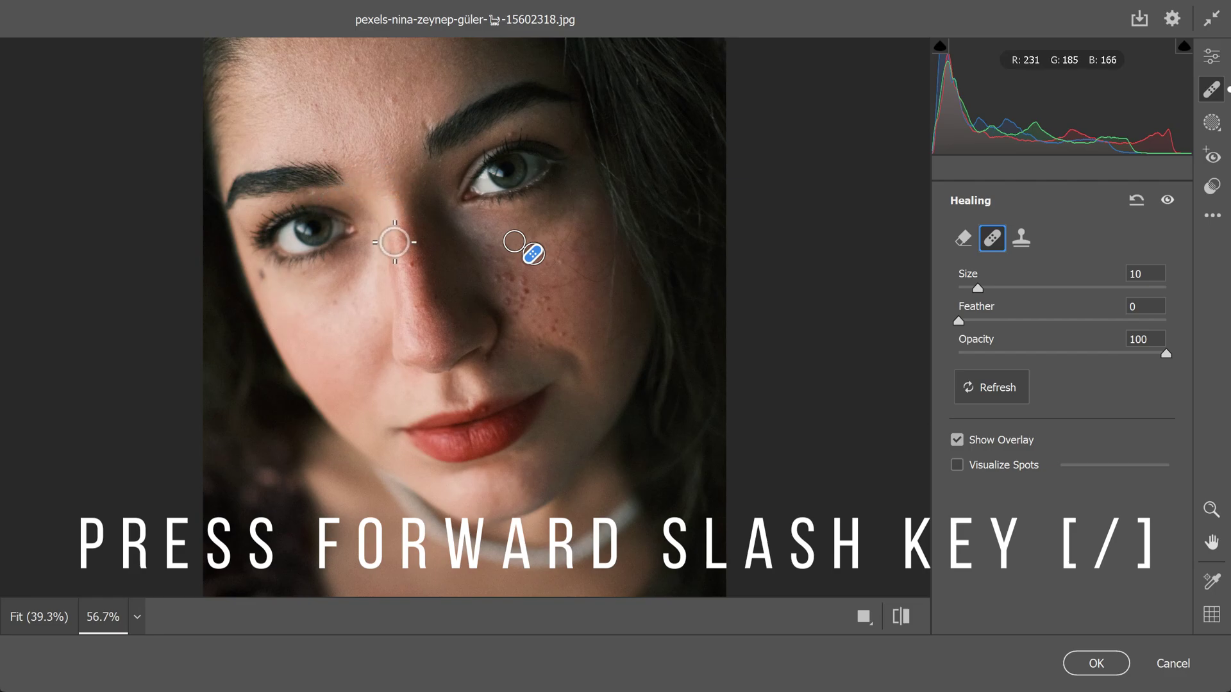
# Step: Heal the spot on the side of the nose, resampling the source from below it
pyautogui.click(412, 265)
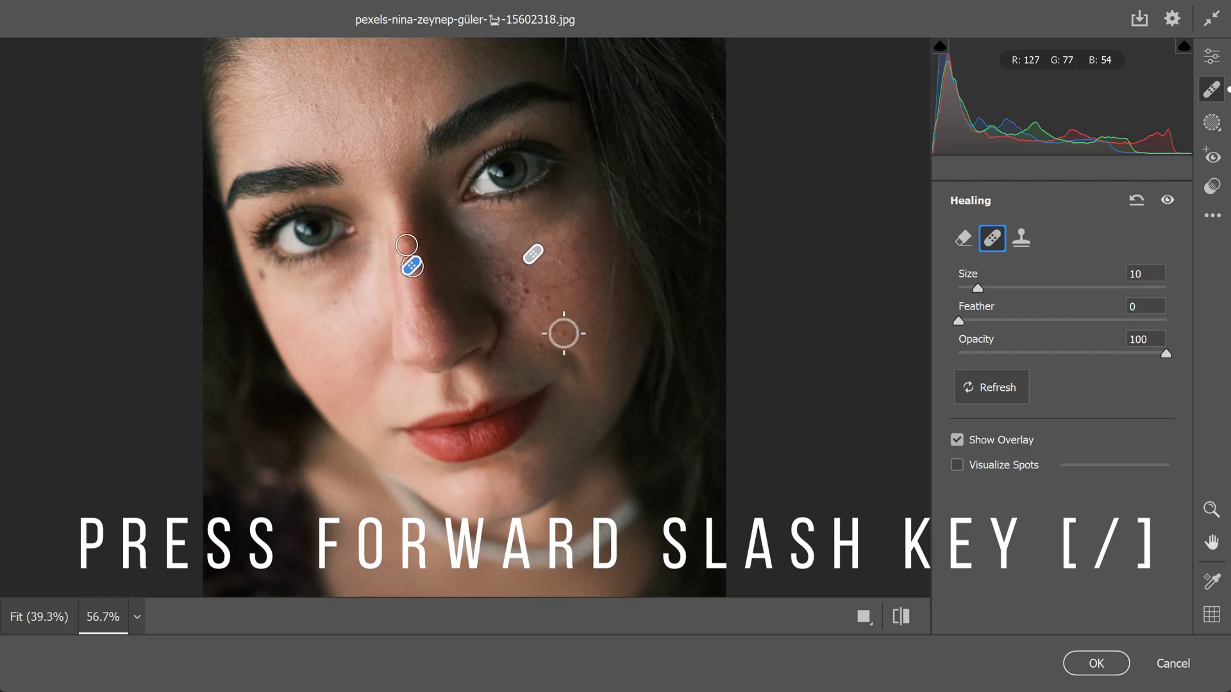
pyautogui.press('/')
pyautogui.press('/')
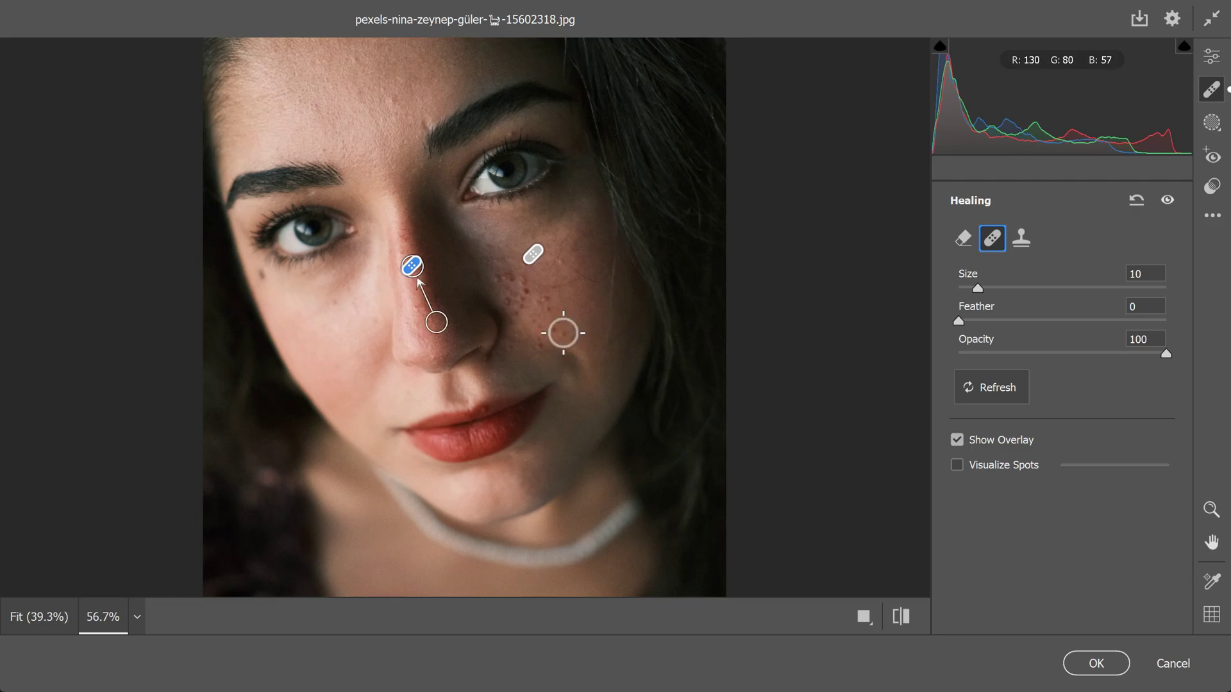
pyautogui.press('/')
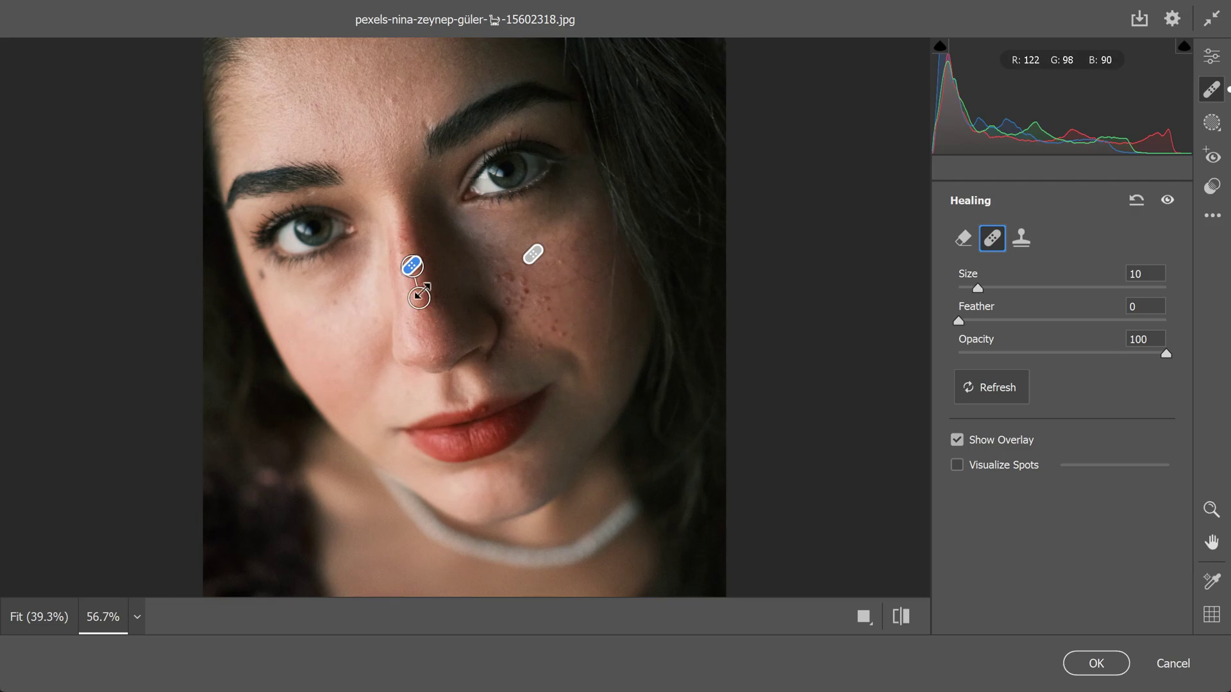
# Step: Hide the healing spot overlay and zoom in to view the eyebrows and forehead
pyautogui.click(957, 440)
pyautogui.hotkey('ctrl', '=')
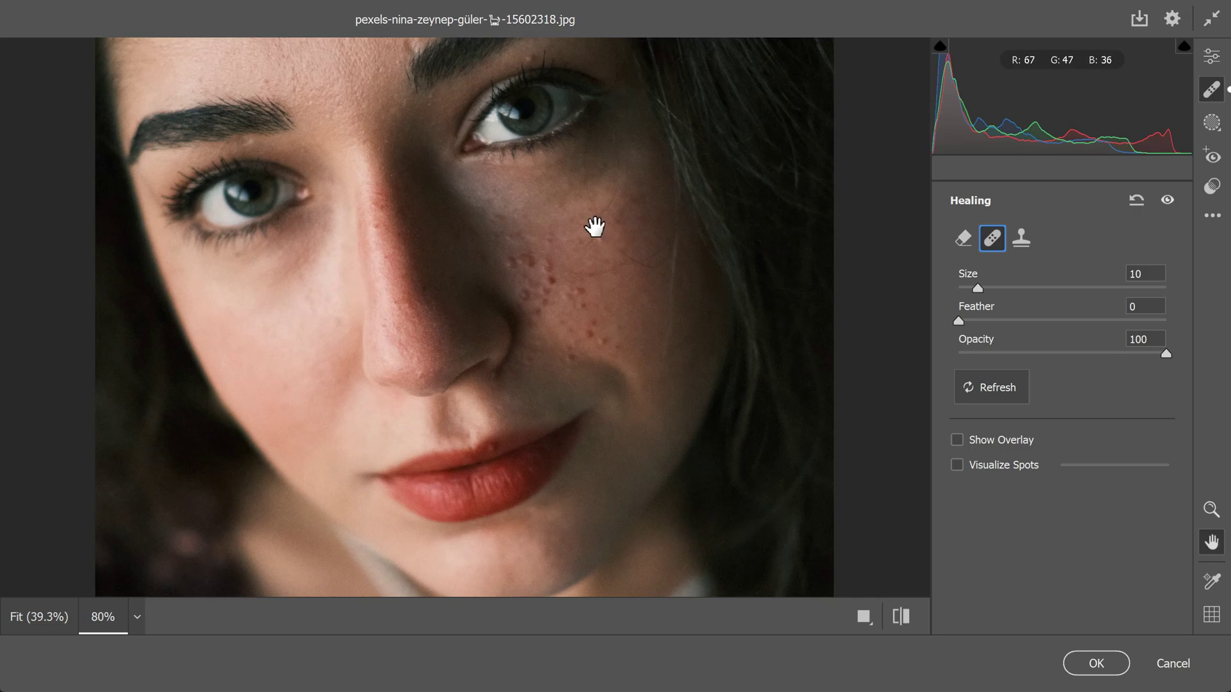
pyautogui.moveTo(595, 227)
pyautogui.mouseDown()
pyautogui.moveTo(586, 332)
pyautogui.moveTo(600, 347)
pyautogui.mouseUp()
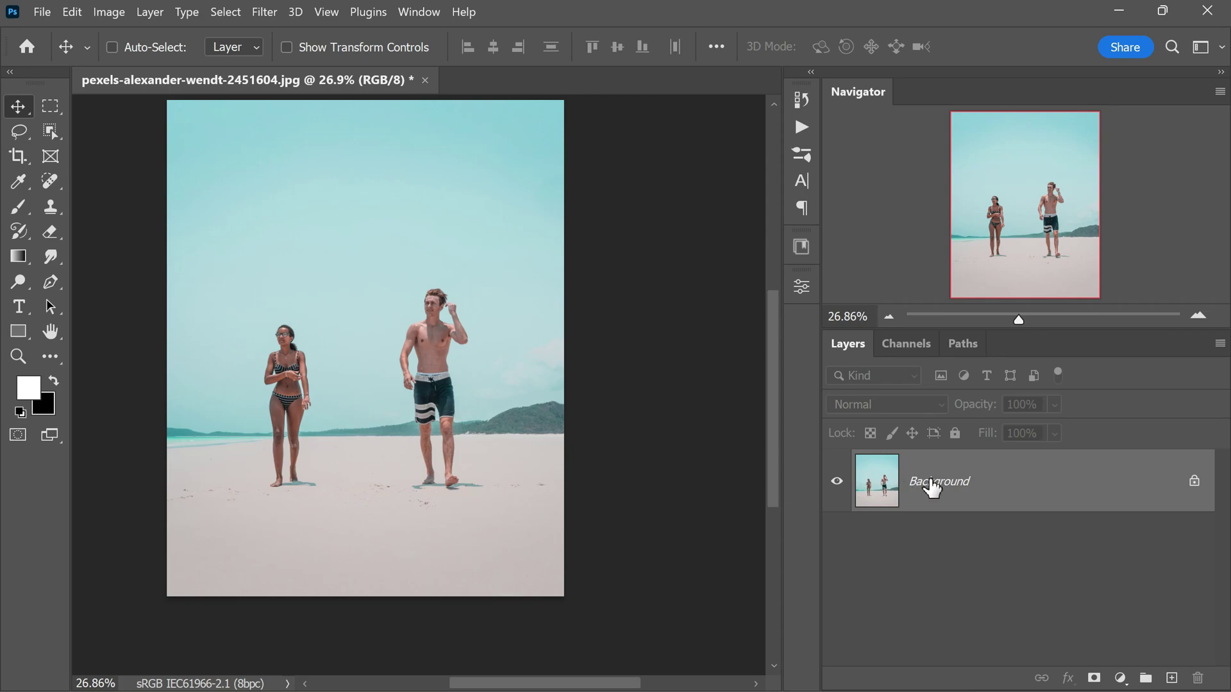
# Step: Duplicate the beach photo layer and switch to the Content-Aware Move Tool
pyautogui.hotkey('ctrl', 'j')
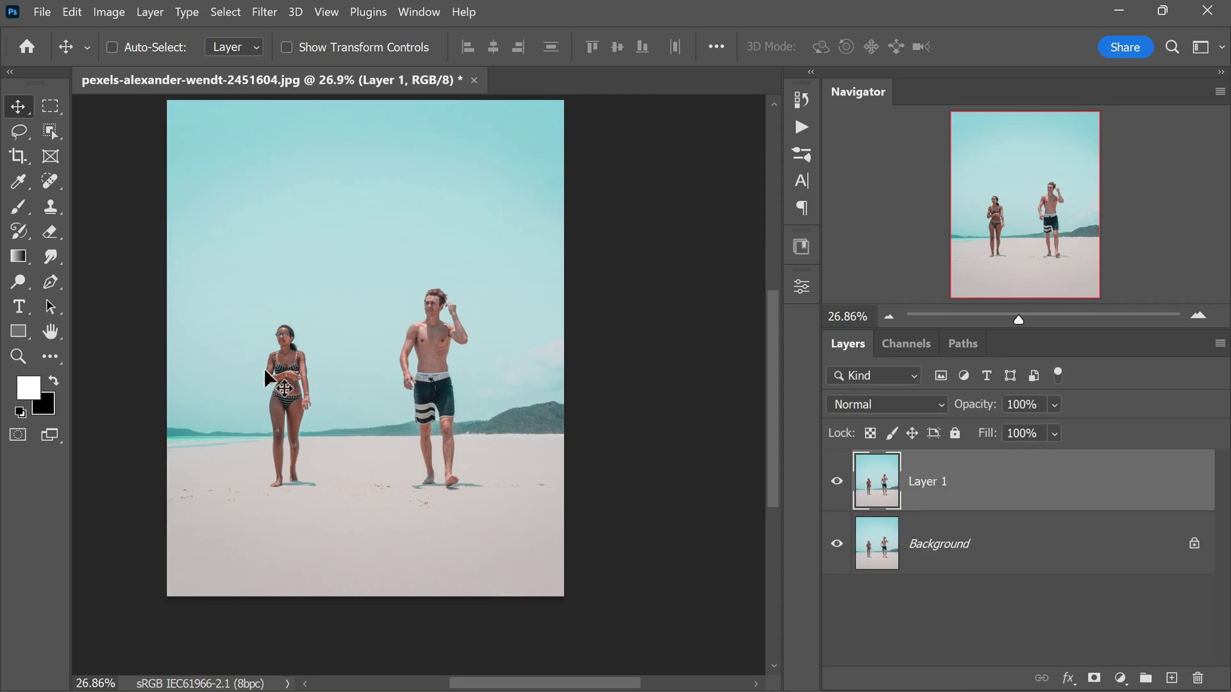
pyautogui.click(56, 190)
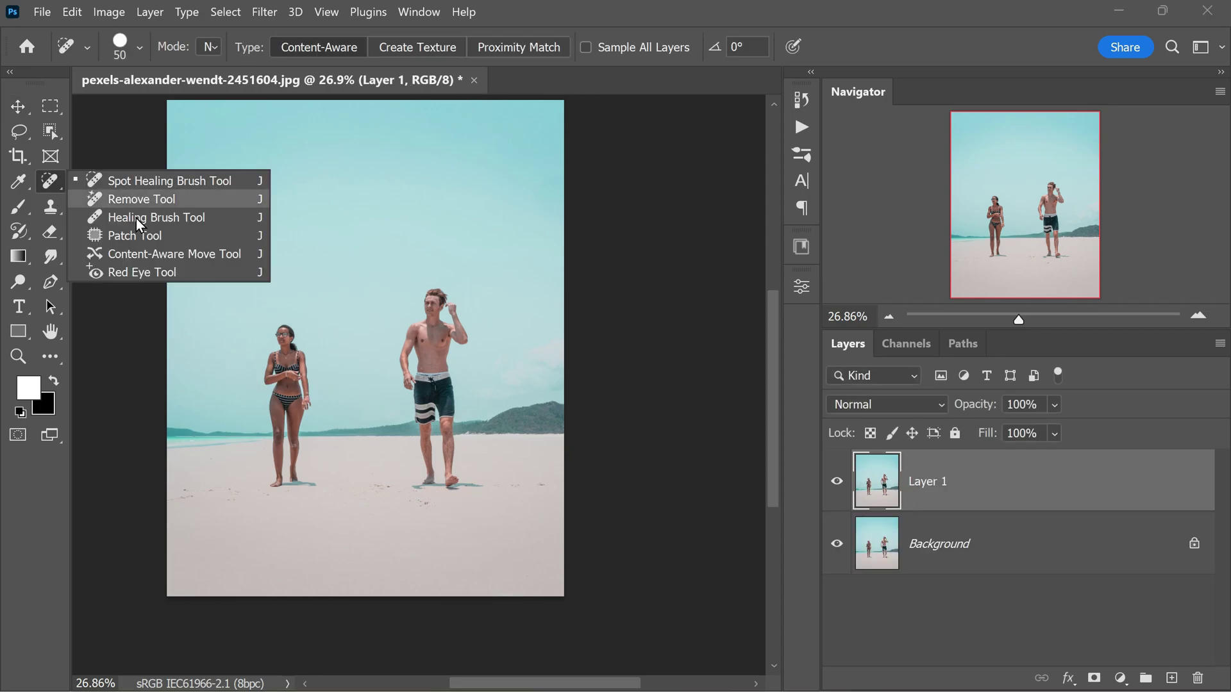
pyautogui.click(215, 257)
pyautogui.hotkey('shift', 'j')
pyautogui.hotkey('shift', 'j')
pyautogui.hotkey('shift', 'j')
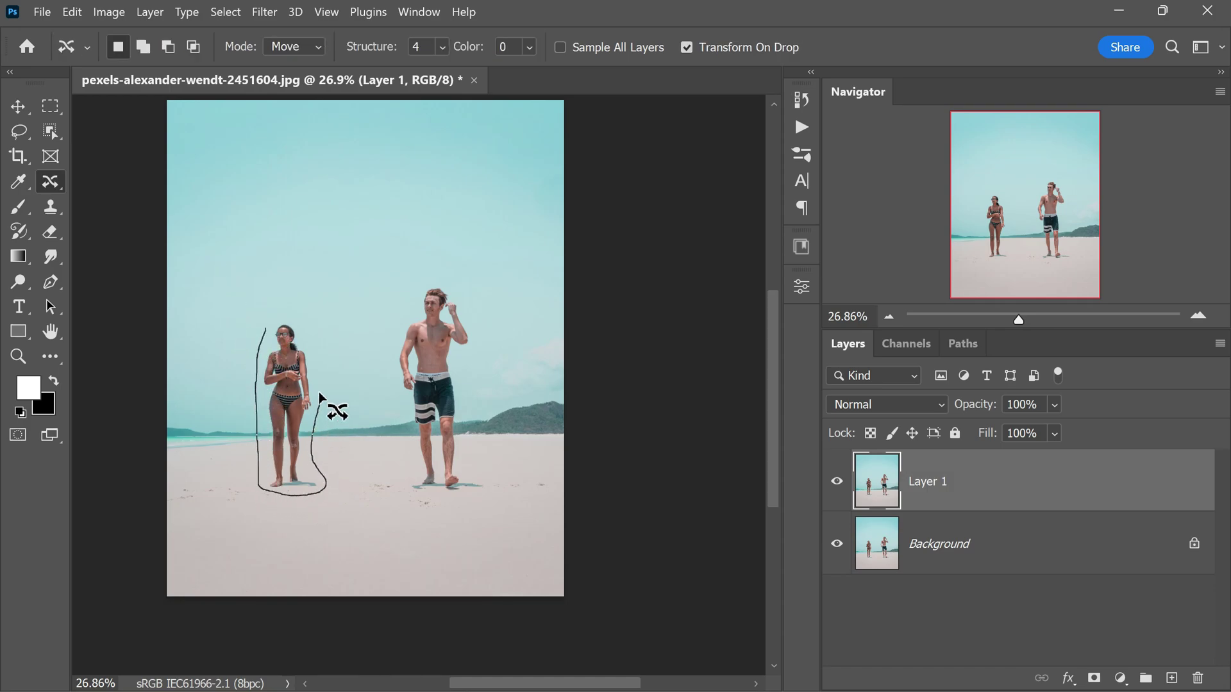
# Step: Lasso the woman, move her right beside the man slightly enlarged, and commit the move
pyautogui.moveTo(268, 329); pyautogui.dragTo(269, 325)
pyautogui.moveTo(290, 408); pyautogui.dragTo(360, 414)
pyautogui.moveTo(328, 324); pyautogui.dragTo(316, 290)
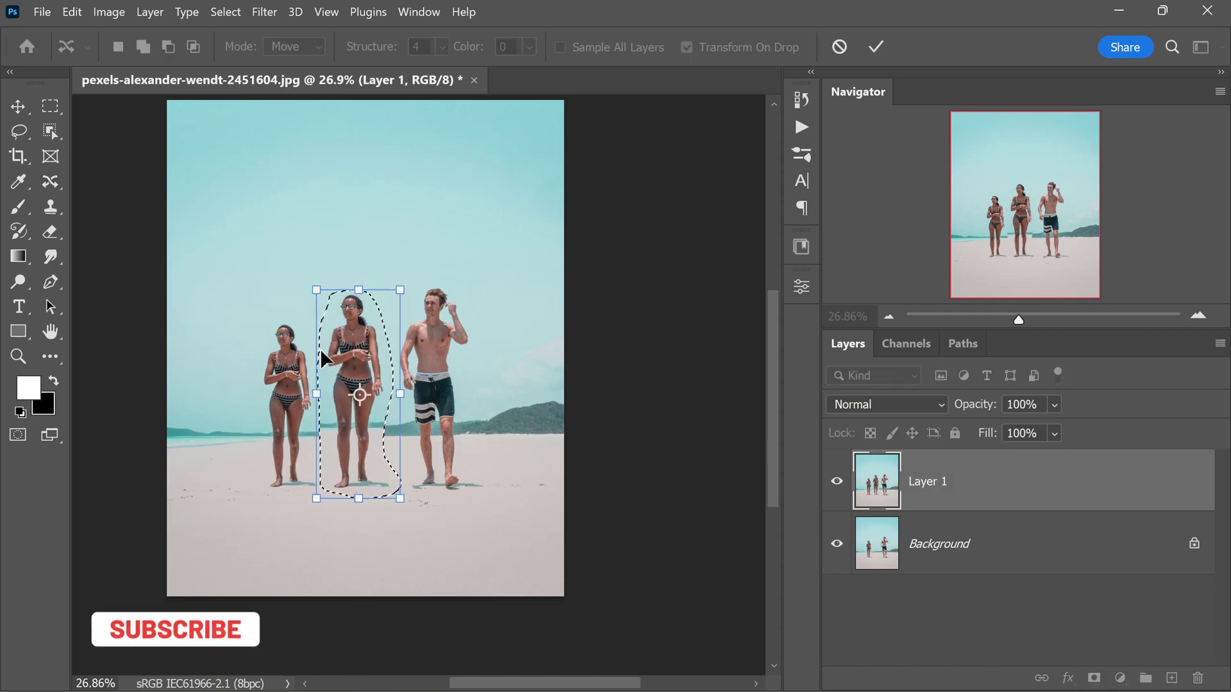
pyautogui.moveTo(361, 410); pyautogui.dragTo(367, 444)
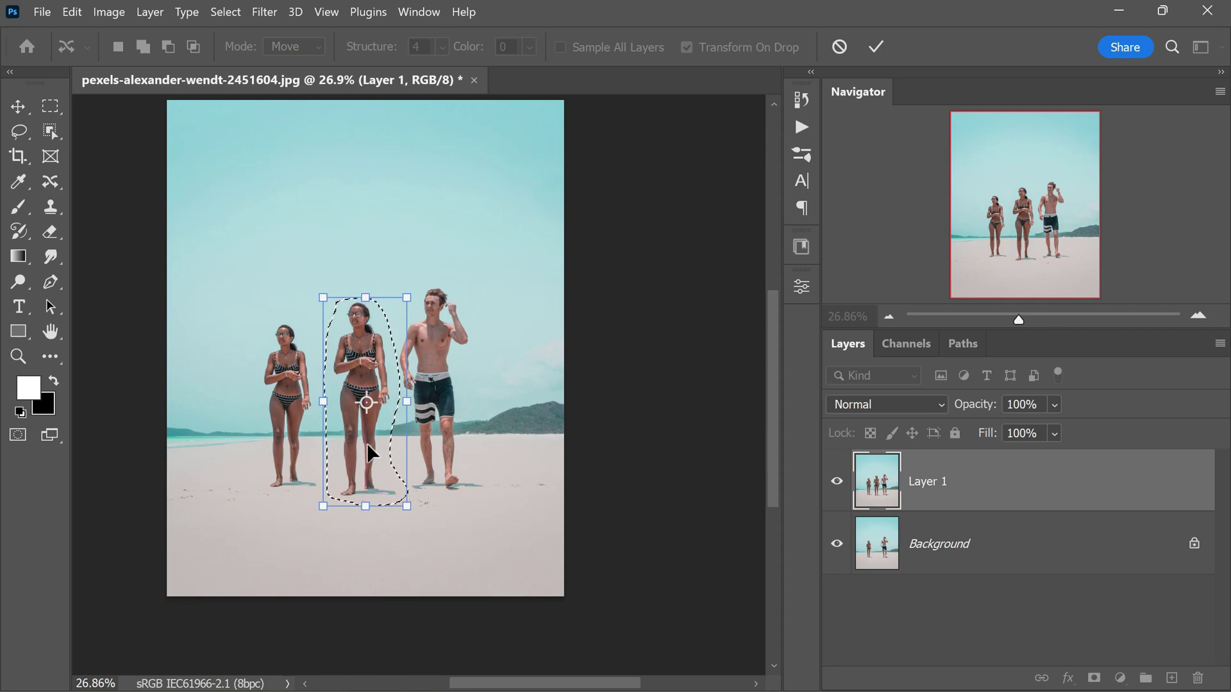
pyautogui.press('Return')
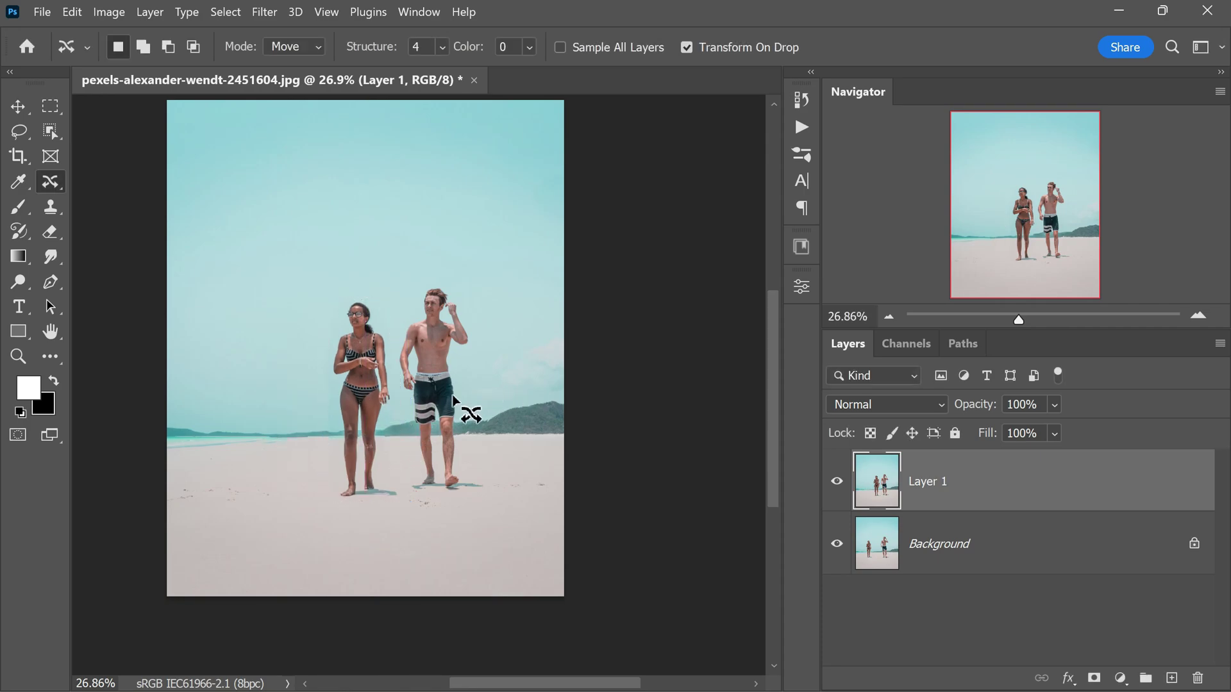
pyautogui.scroll(2, 400, 407)
pyautogui.scroll(-1, 400, 407)
# Step: Lasso the couple, shift them left toward centre, scale to about 120%, commit and deselect
pyautogui.moveTo(331, 289)
pyautogui.mouseDown()
pyautogui.moveTo(315, 319)
pyautogui.moveTo(306, 502)
pyautogui.mouseUp()
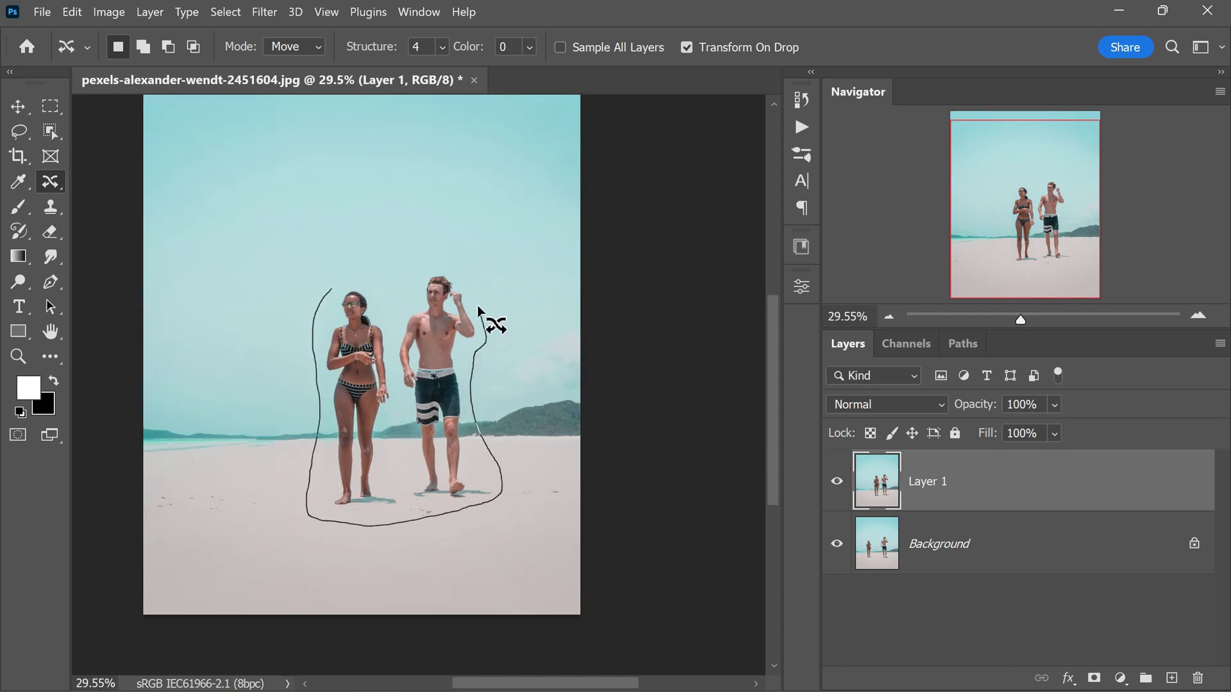
pyautogui.moveTo(344, 285); pyautogui.dragTo(332, 289)
pyautogui.moveTo(387, 424); pyautogui.dragTo(324, 426)
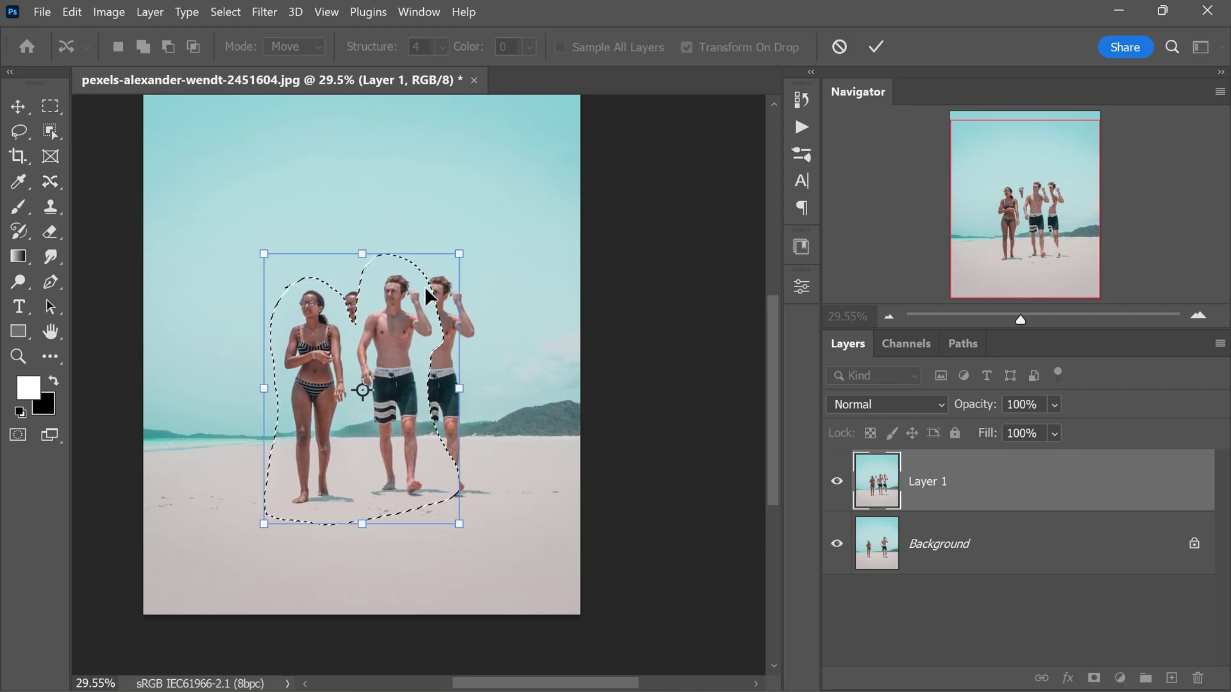
pyautogui.moveTo(459, 254); pyautogui.dragTo(503, 201)
pyautogui.moveTo(455, 289); pyautogui.dragTo(454, 310)
pyautogui.press('Return')
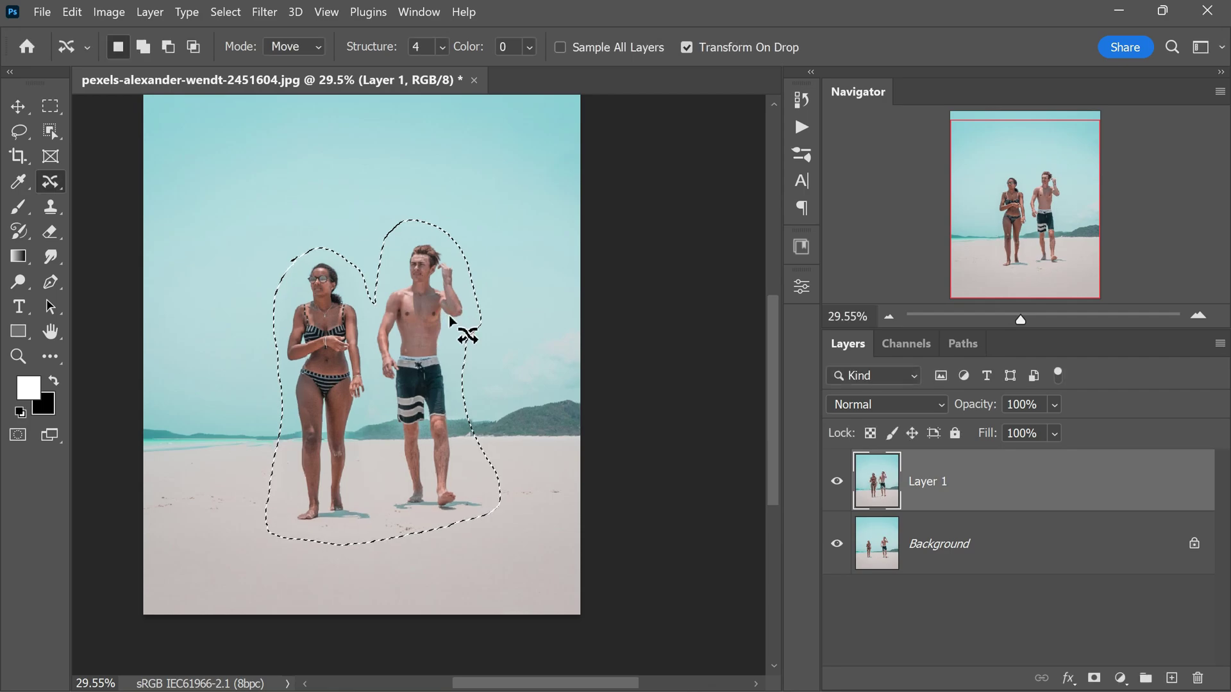
pyautogui.hotkey('ctrl', 'd')
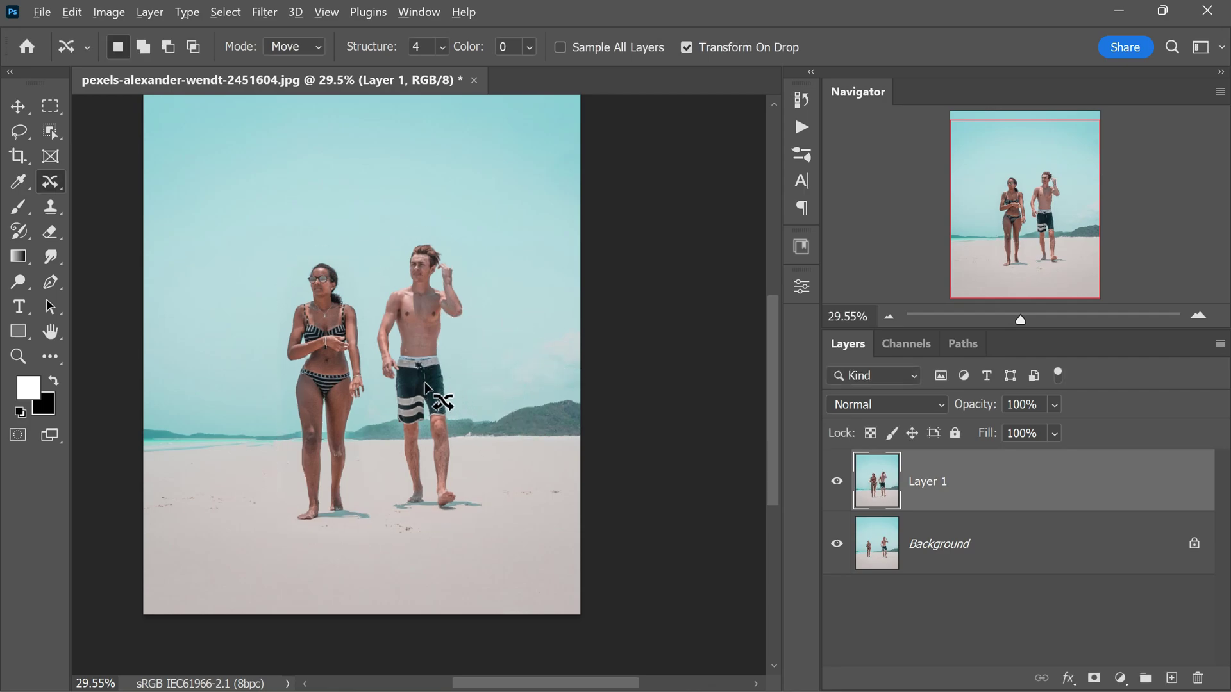
# Step: Toggle Layer 1's visibility repeatedly to compare the edit against the original
pyautogui.scroll(-2, 386, 410)
pyautogui.scroll(1, 386, 409)
pyautogui.click(836, 482)
pyautogui.click(835, 486)
pyautogui.click(835, 486)
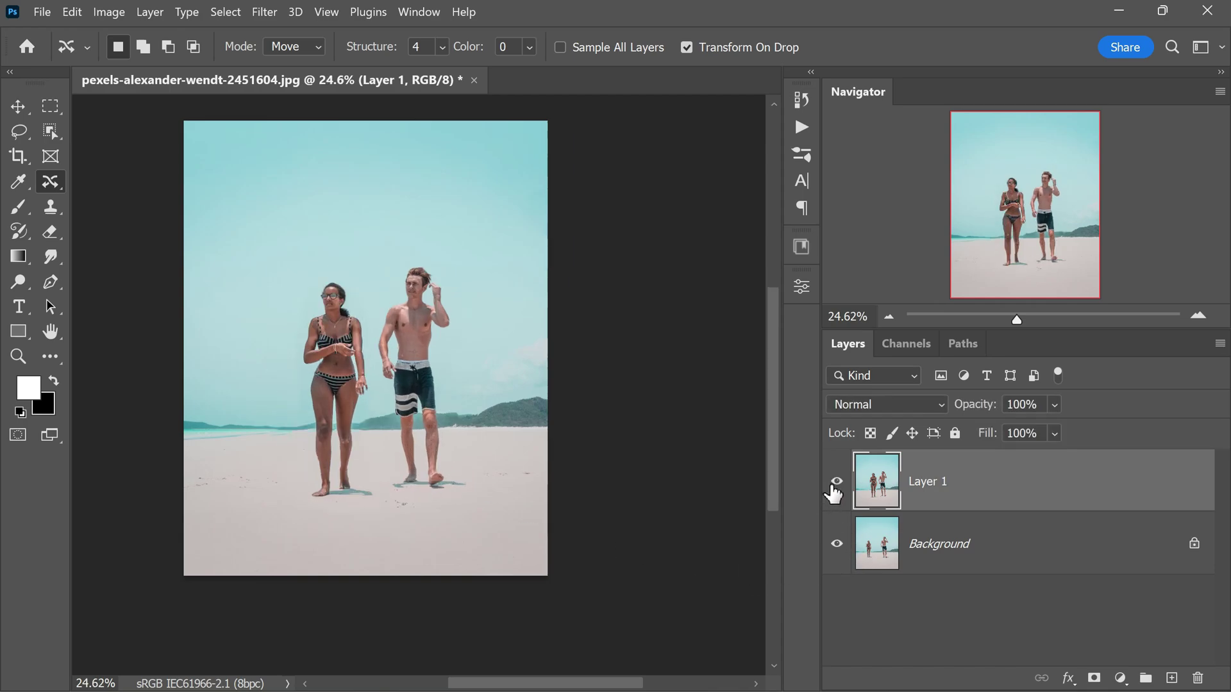
pyautogui.click(835, 486)
pyautogui.click(834, 488)
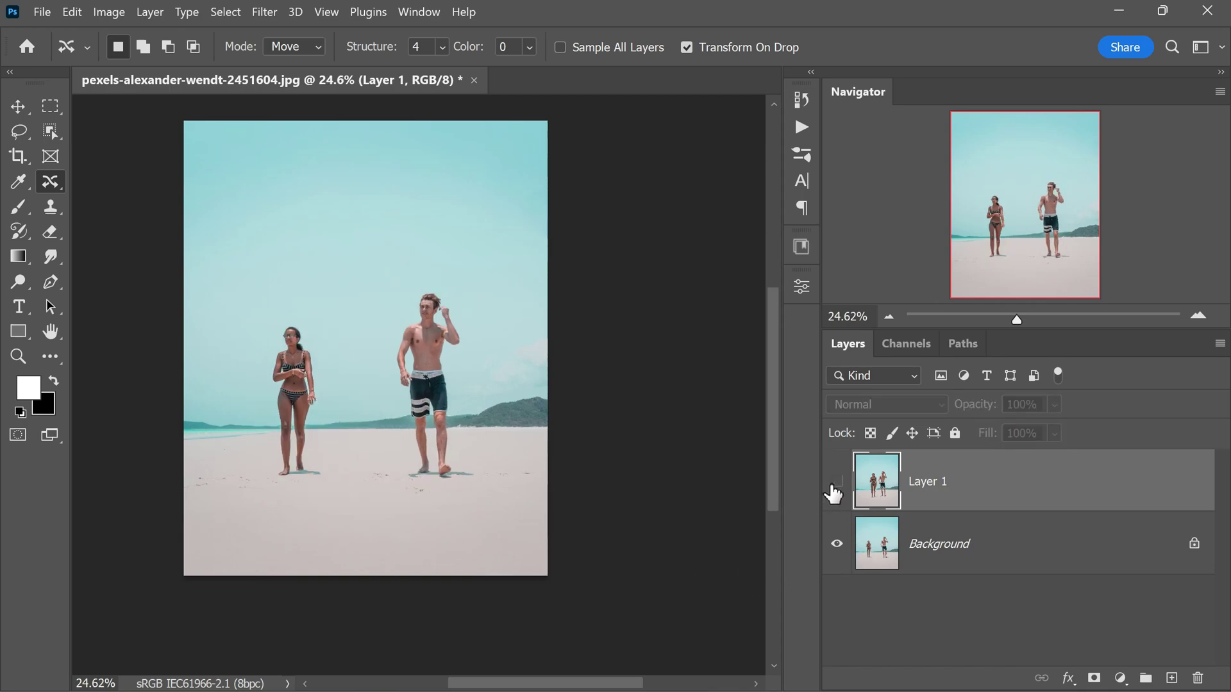
pyautogui.click(833, 488)
pyautogui.click(833, 488)
pyautogui.click(833, 488)
pyautogui.click(833, 488)
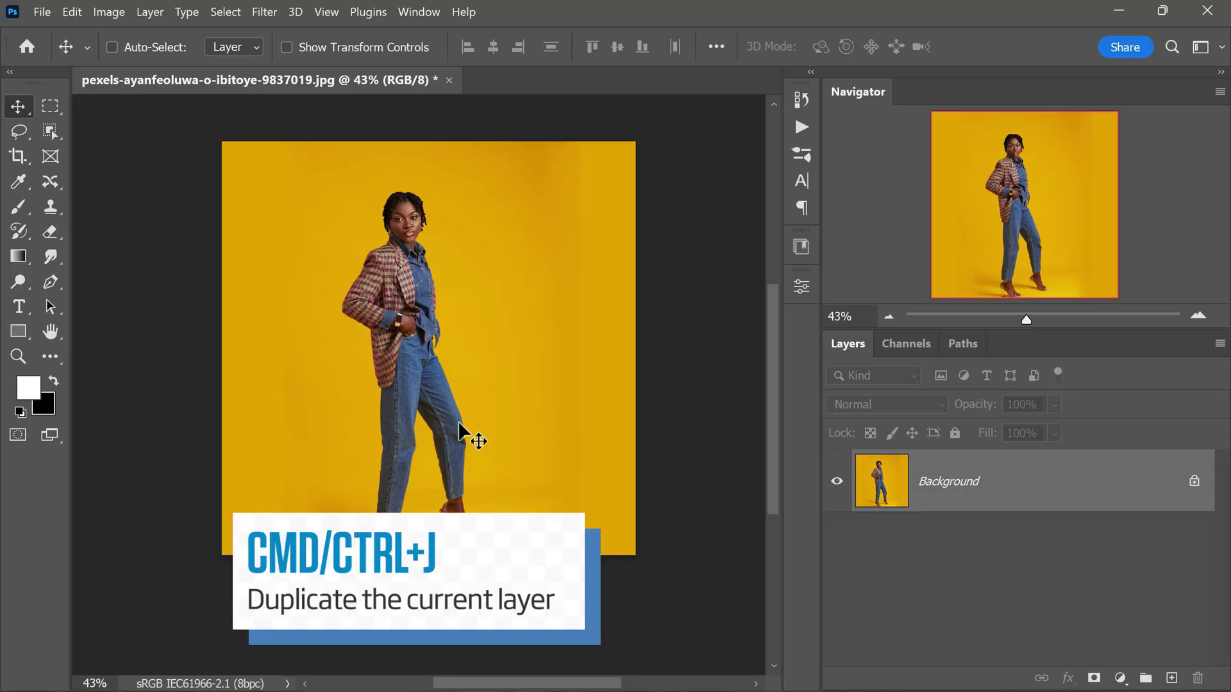
# Step: Duplicate the portrait layer and extend the canvas upward with the Crop tool
pyautogui.hotkey('ctrl', 'j')
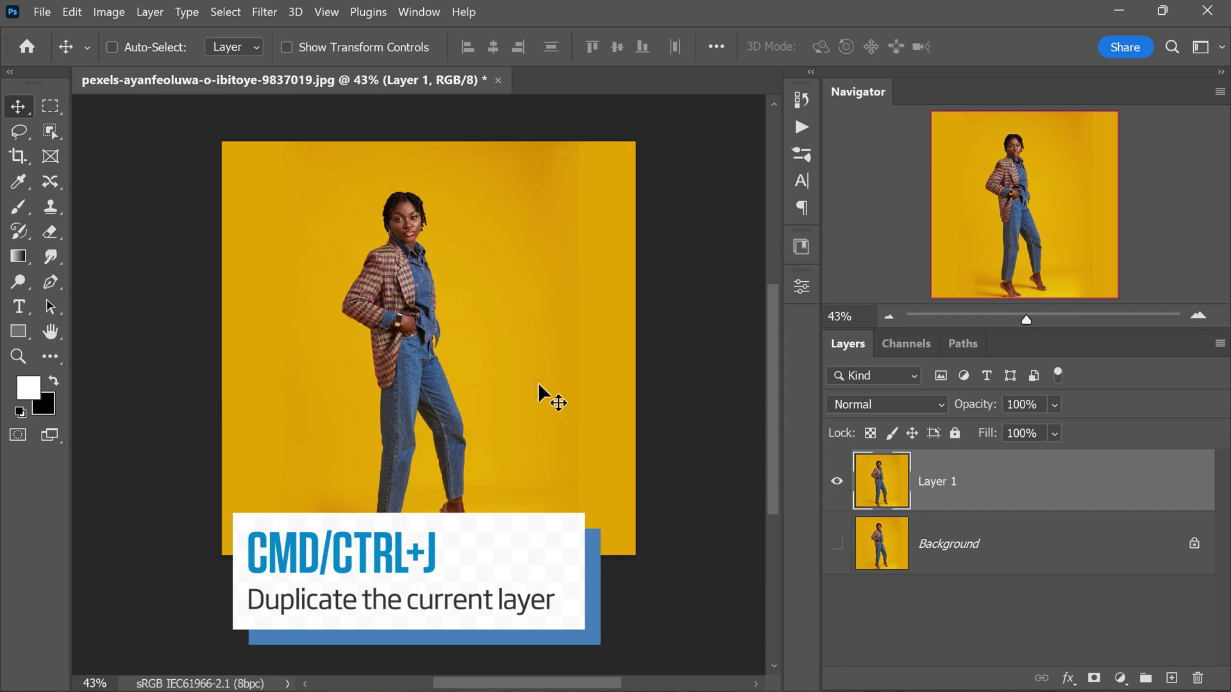
pyautogui.scroll(2, 407, 420)
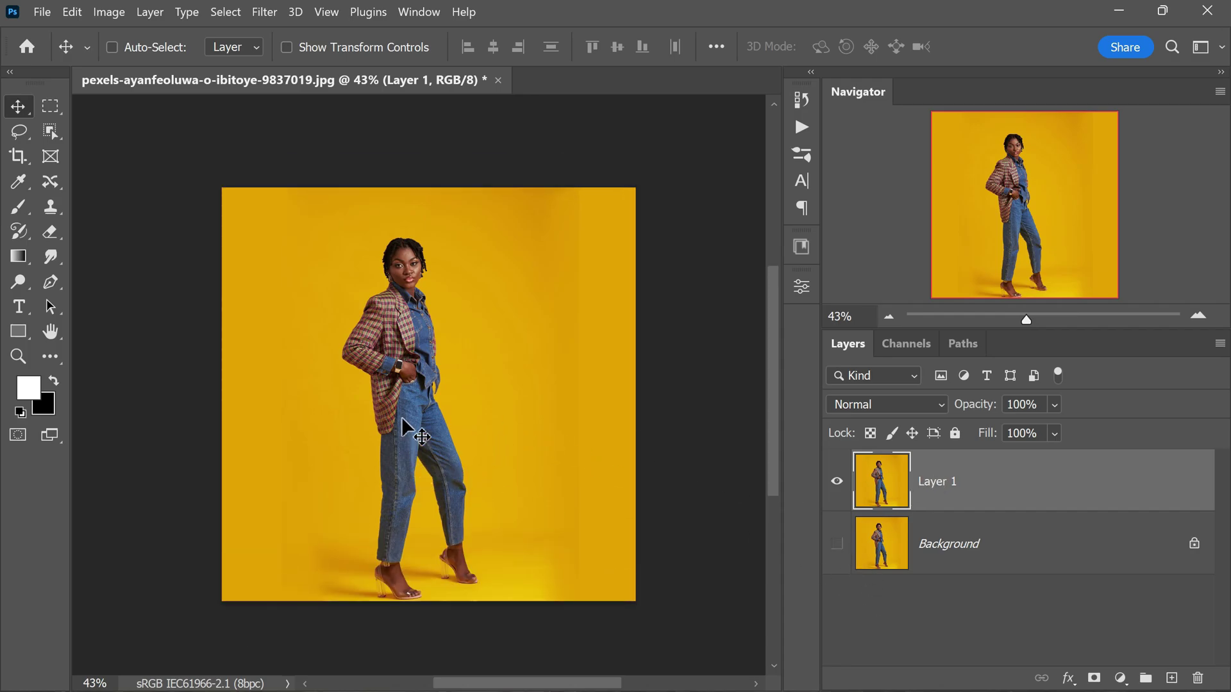
pyautogui.click(19, 157)
pyautogui.moveTo(427, 204); pyautogui.dragTo(421, 156)
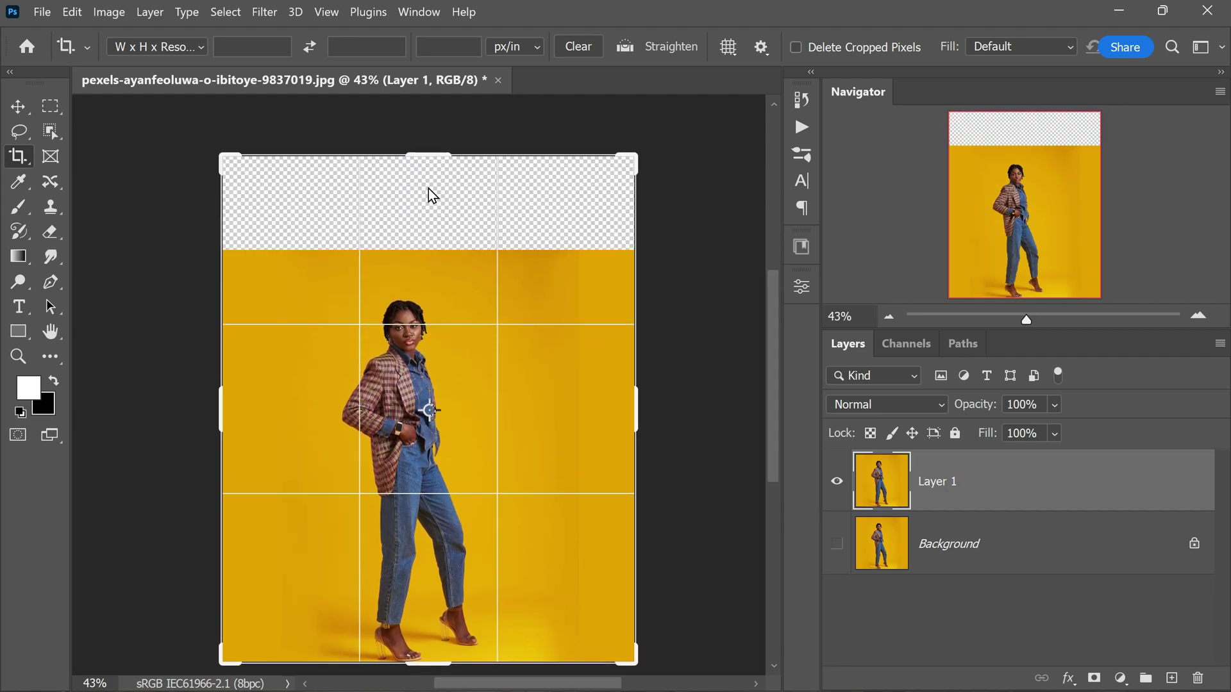
pyautogui.press('Return')
pyautogui.scroll(-1, 427, 308)
pyautogui.scroll(-1, 426, 308)
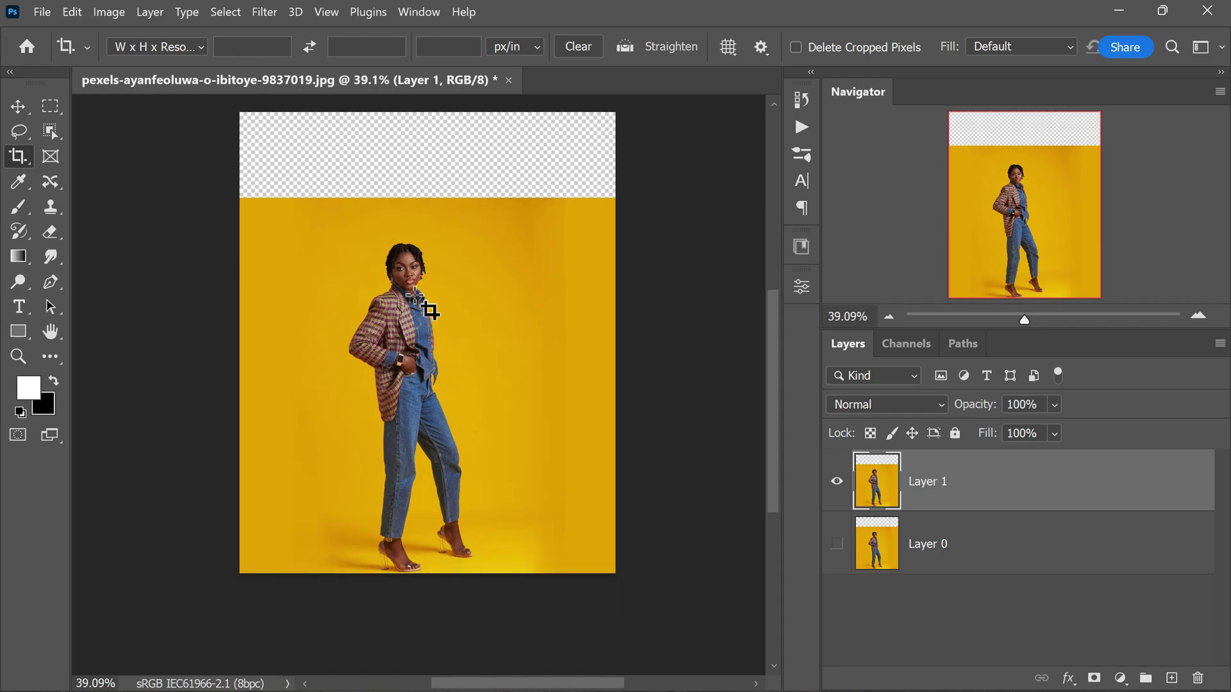
pyautogui.click(72, 12)
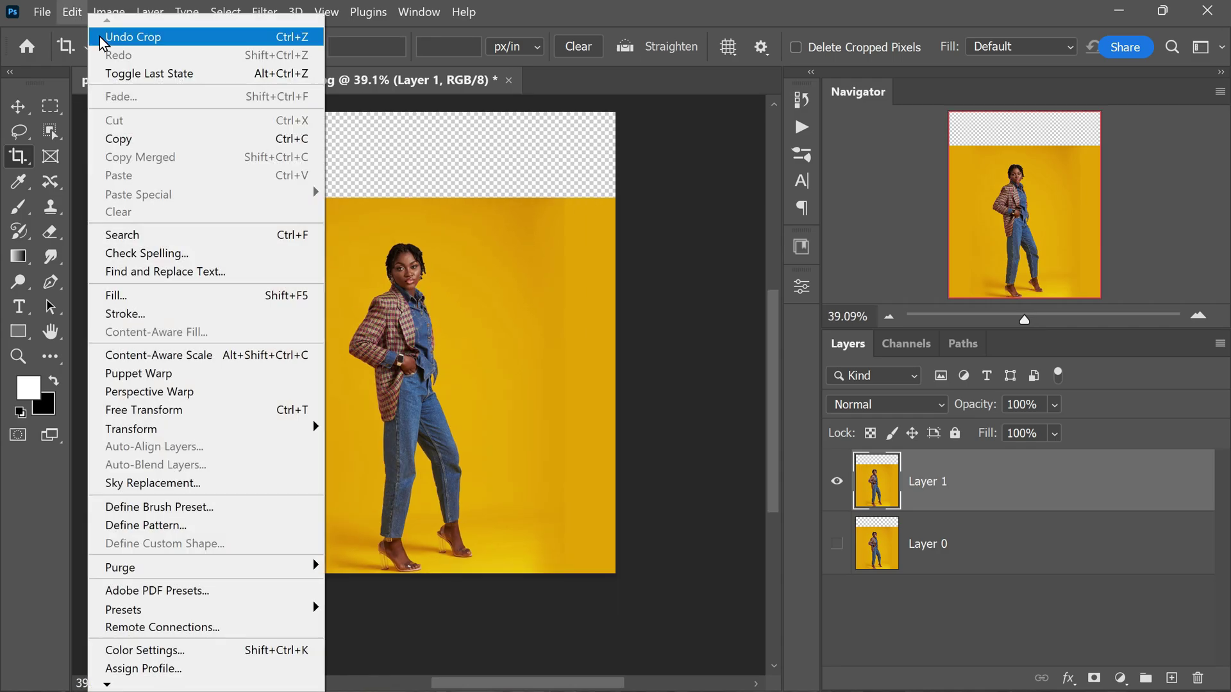
# Step: Content-aware scale Layer 1 upward to about 114.7% height so the backdrop fills the top
pyautogui.click(209, 355)
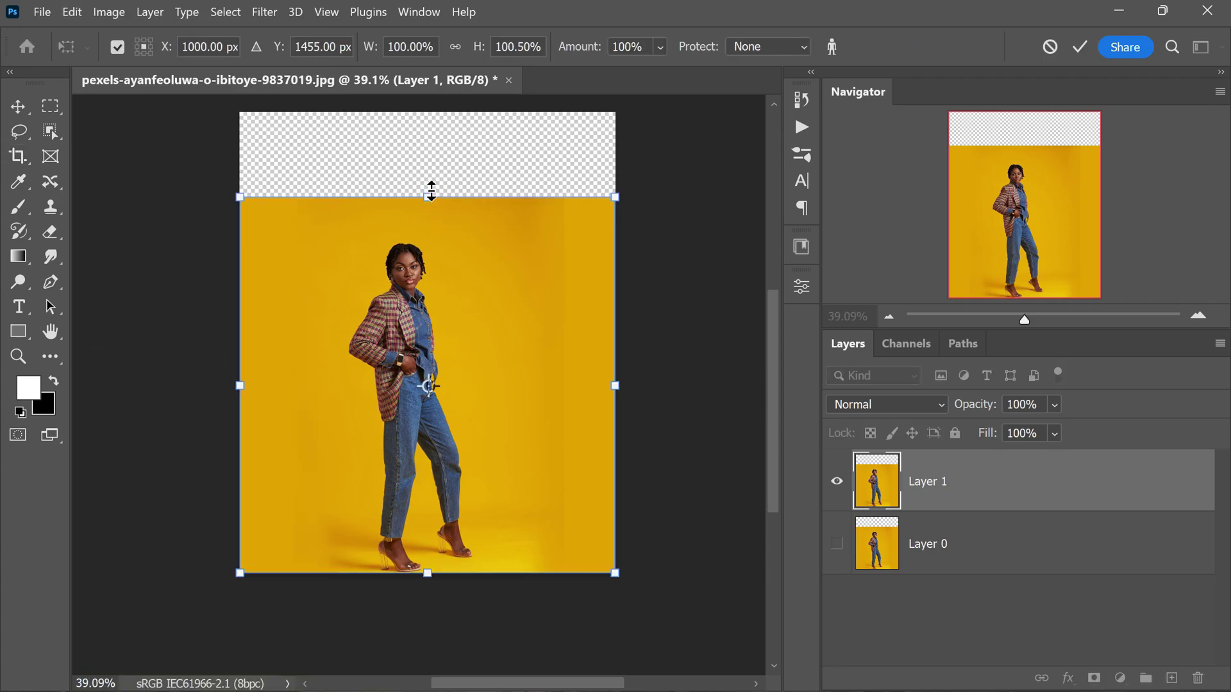
pyautogui.moveTo(431, 190); pyautogui.dragTo(432, 143)
pyautogui.press('c')
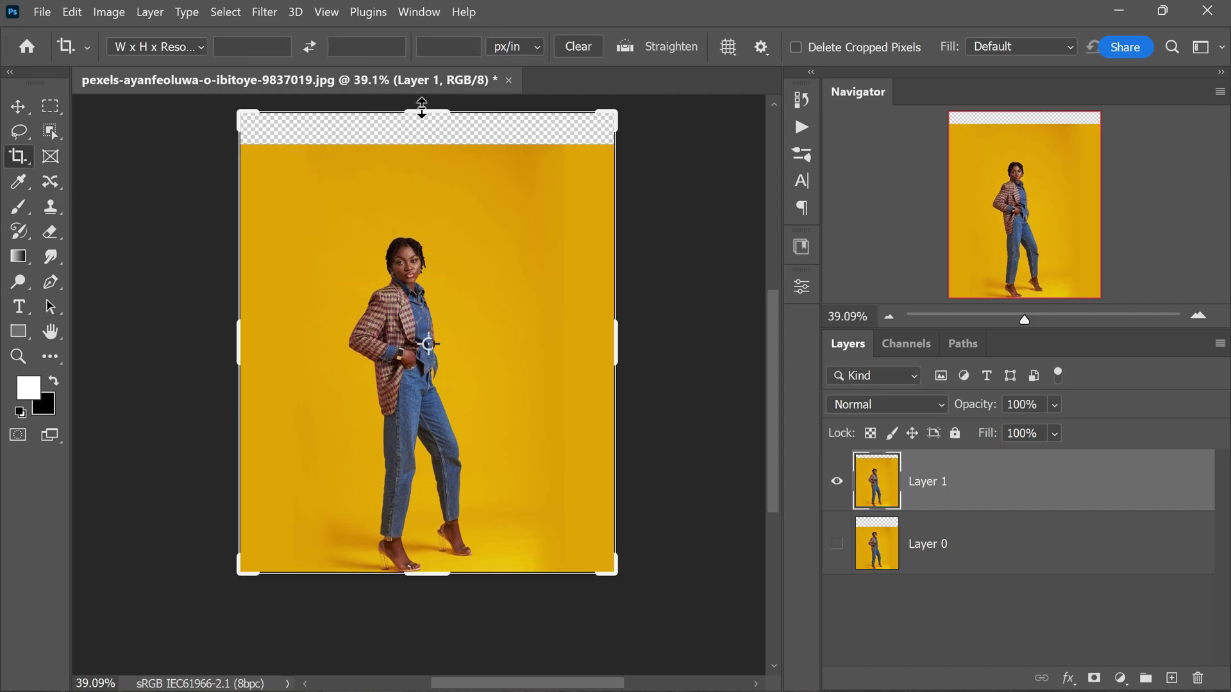
# Step: Crop off the transparent top strip, then compare the result against the original Layer 0
pyautogui.moveTo(422, 109); pyautogui.dragTo(424, 127)
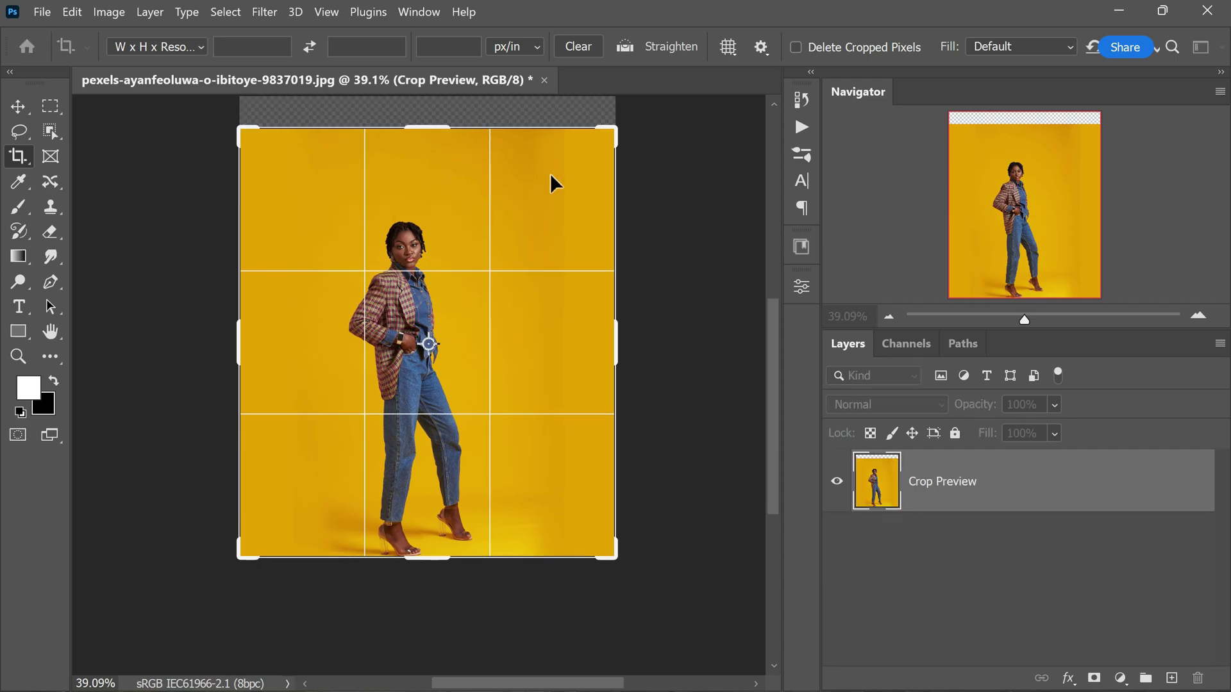
pyautogui.press('Return')
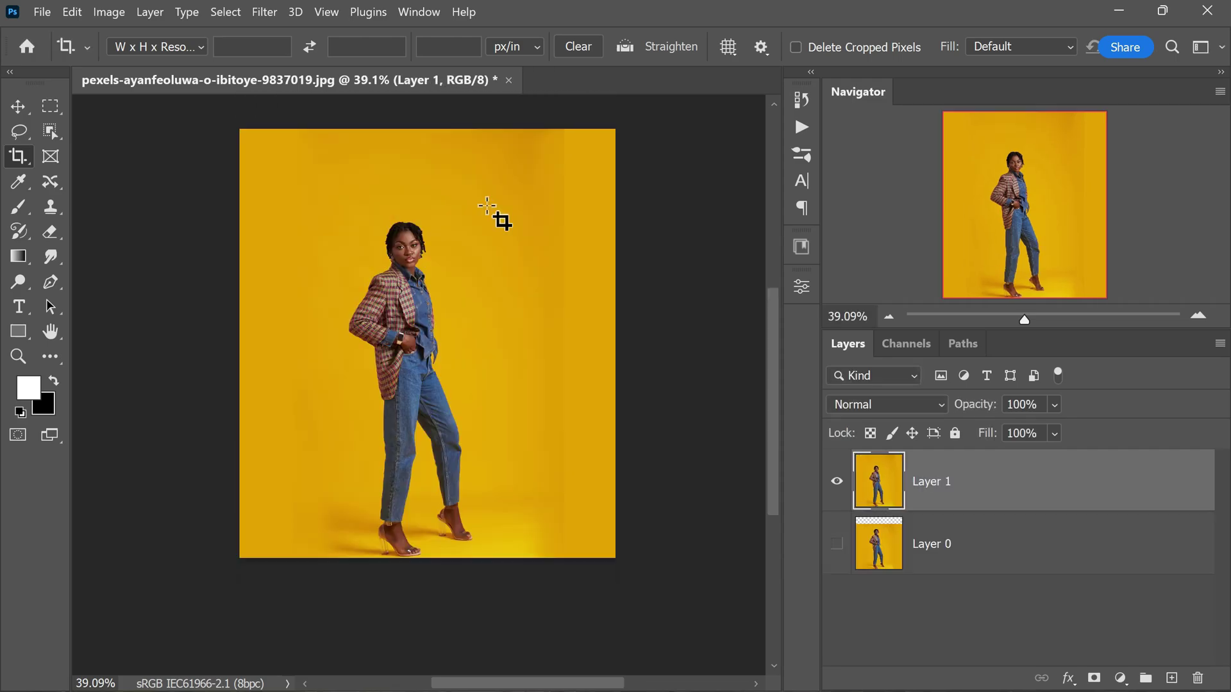
pyautogui.click(31, 111)
pyautogui.scroll(1, 382, 398)
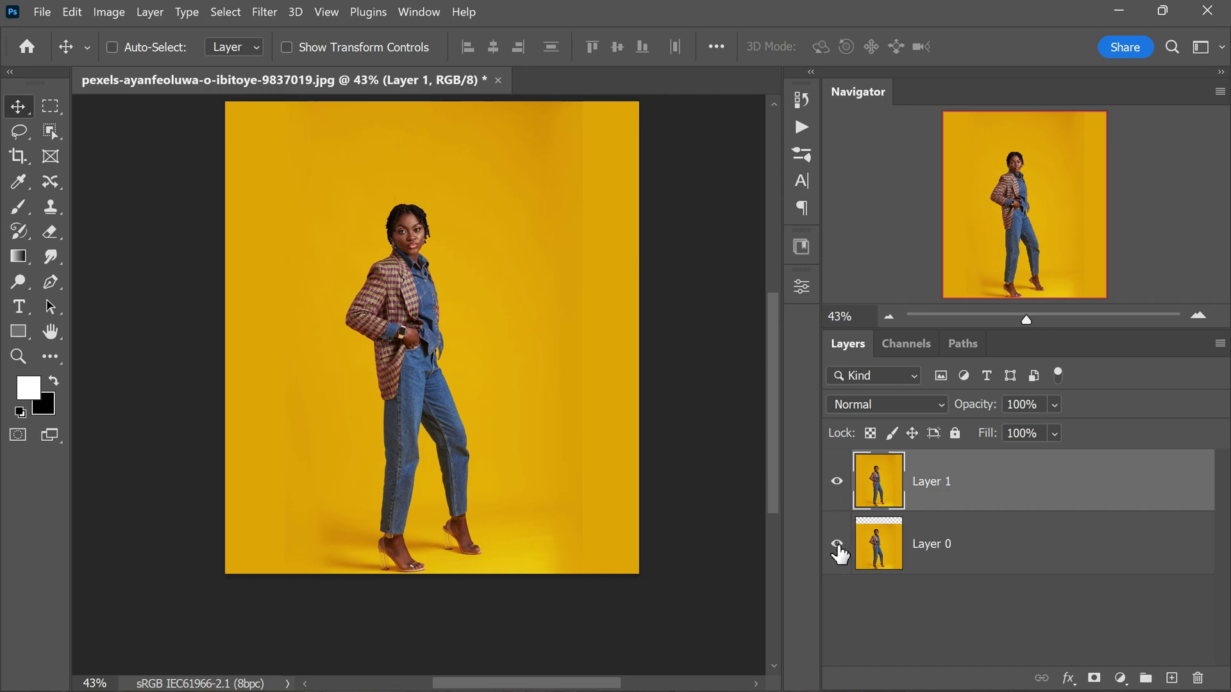
pyautogui.click(840, 487)
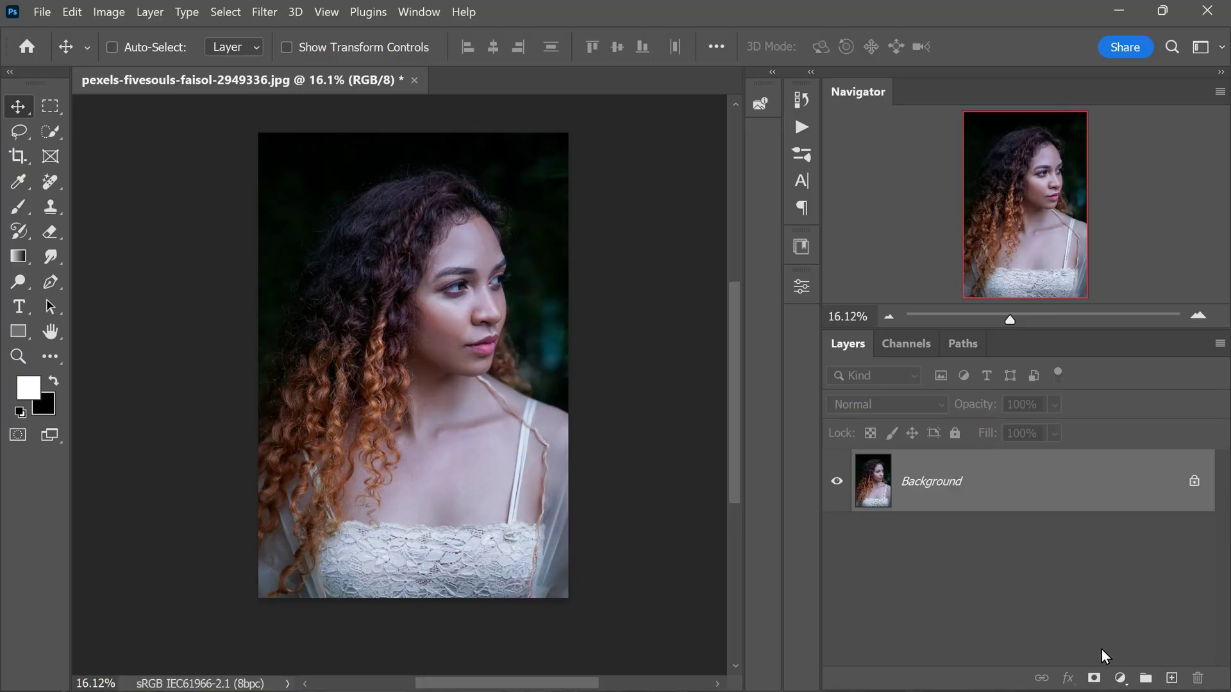
# Step: Add a Curves adjustment layer and neutralise the colour cast with the gray-point eyedropper on skin
pyautogui.click(1120, 678)
pyautogui.click(1166, 430)
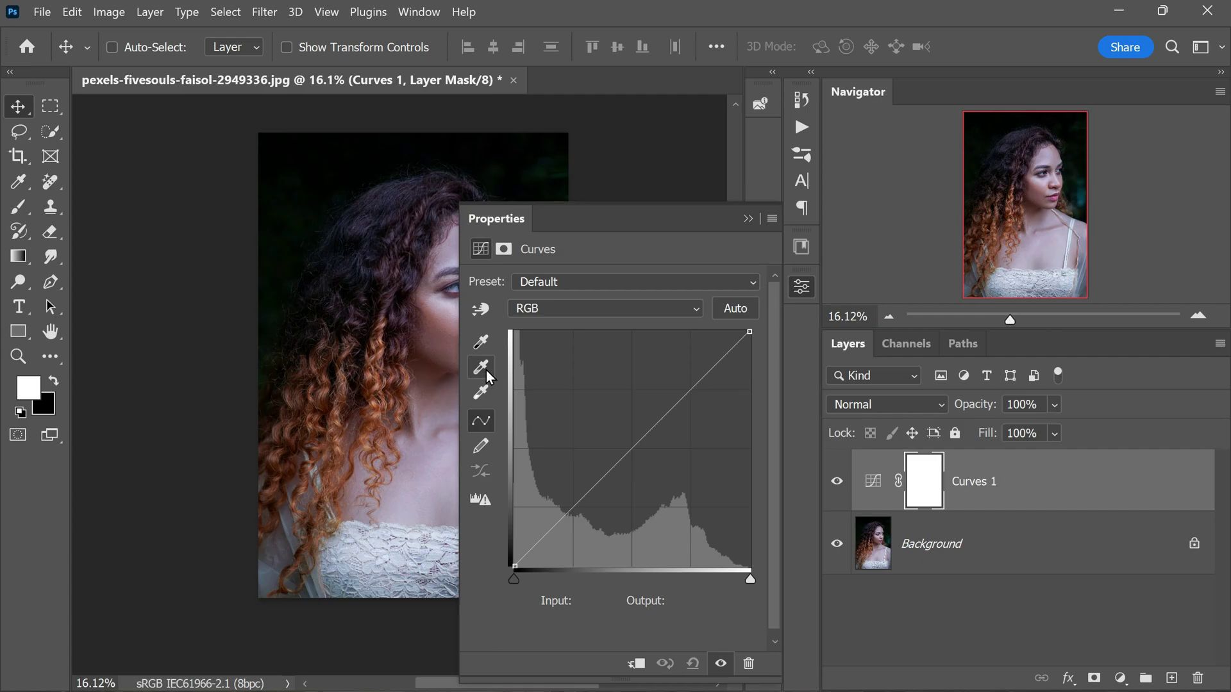
pyautogui.click(487, 371)
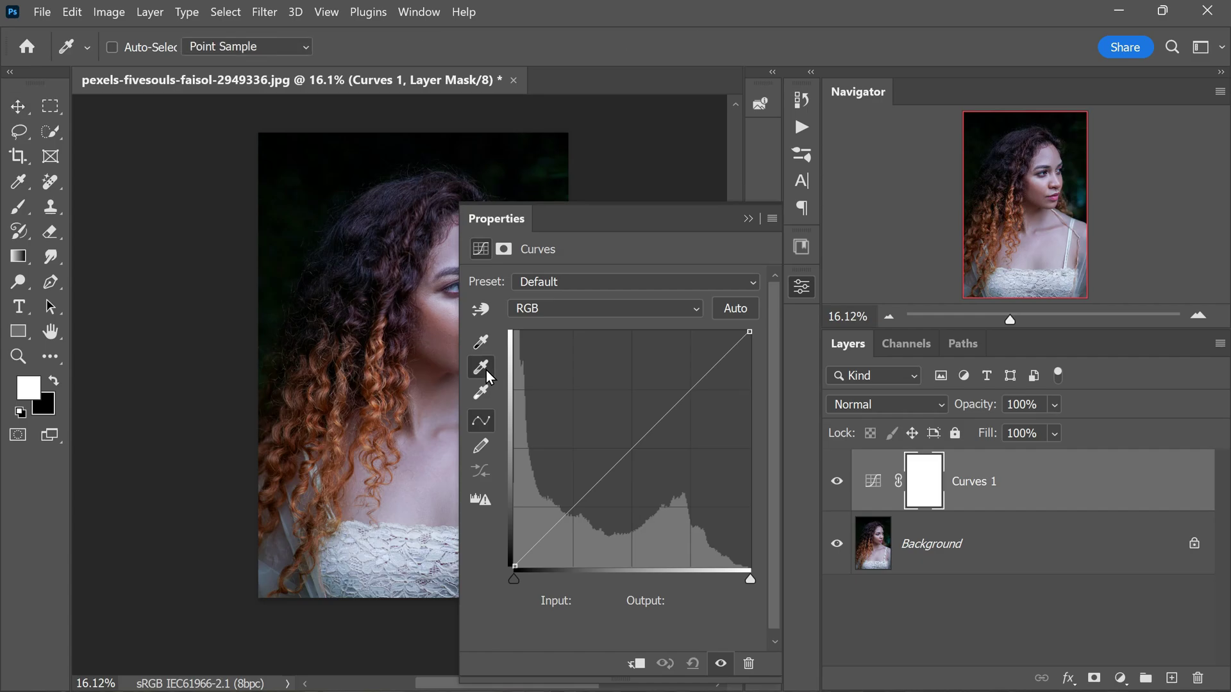
pyautogui.click(748, 219)
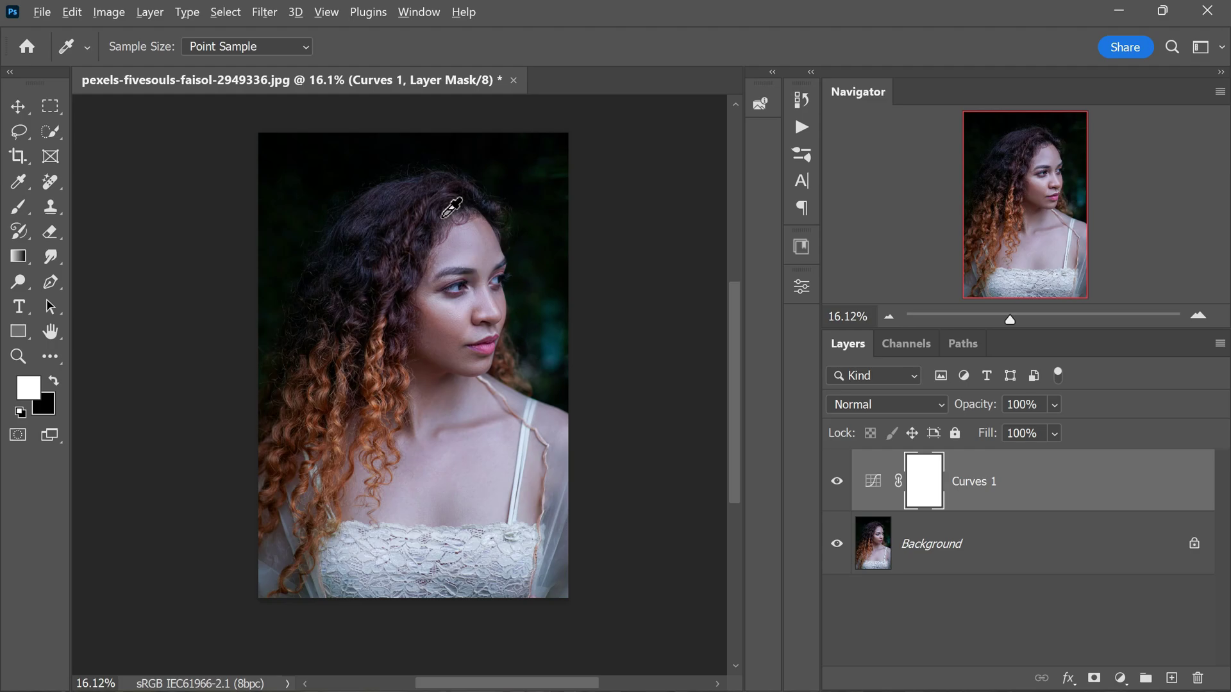
pyautogui.scroll(5, 452, 207)
pyautogui.scroll(3, 436, 240)
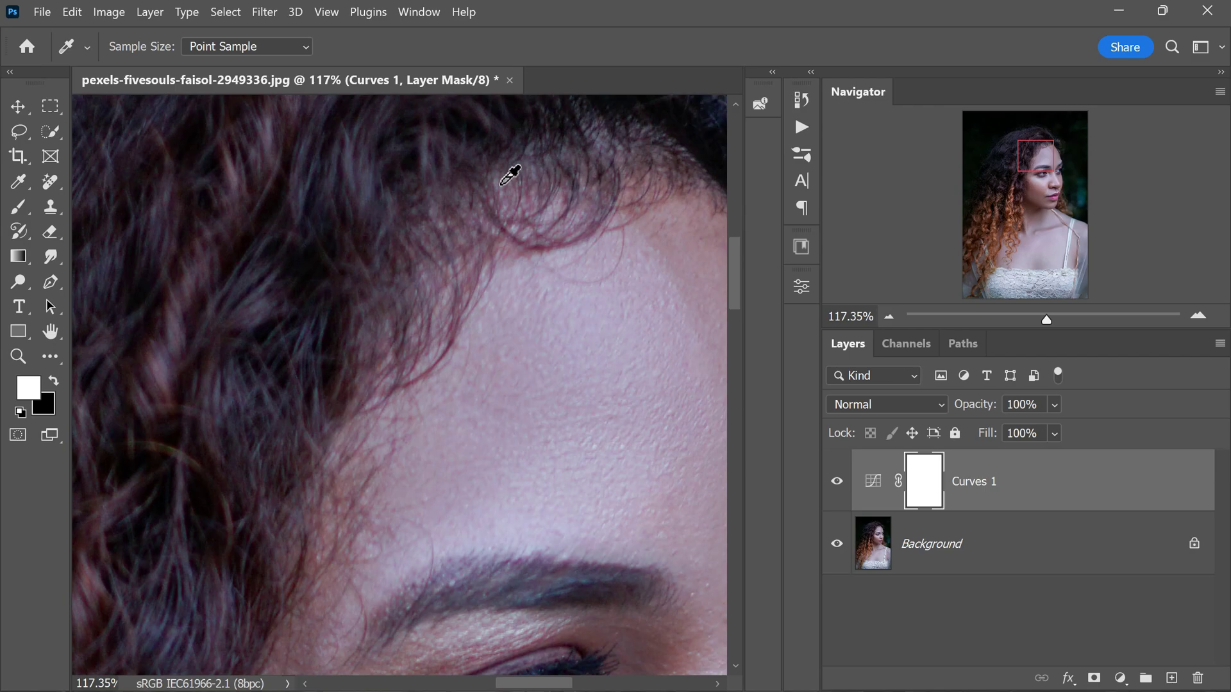
pyautogui.scroll(-6, 499, 181)
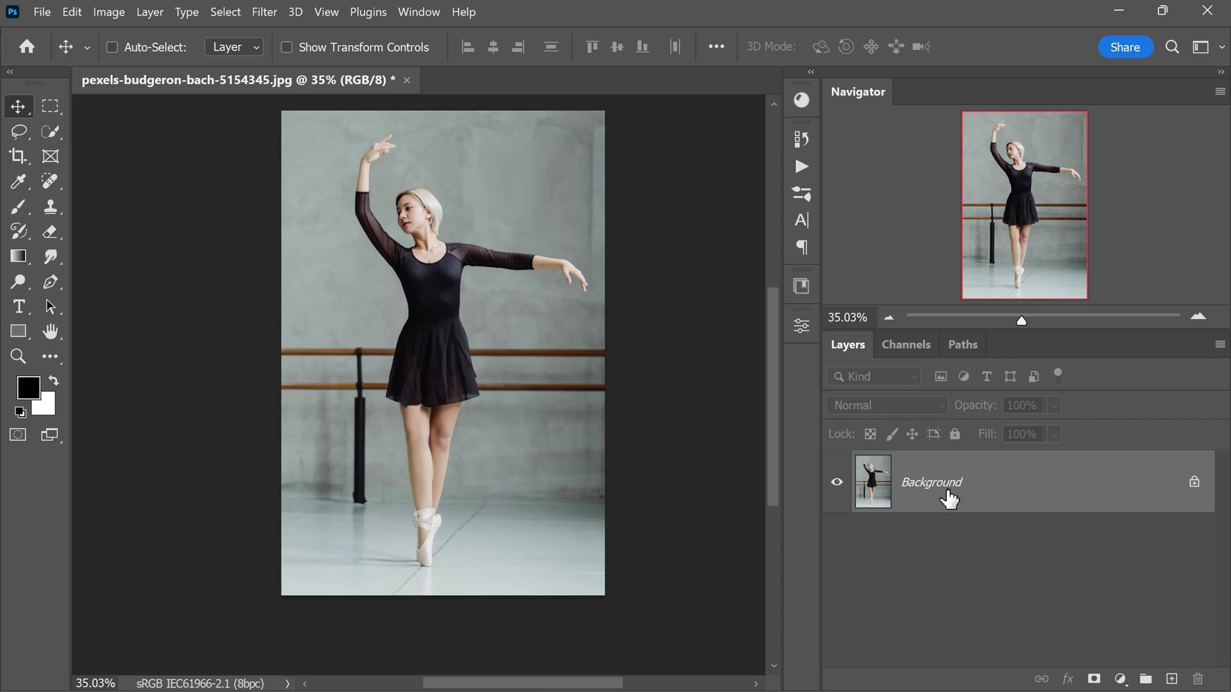
# Step: Duplicate the ballet photo layer, convert it for smart filters, and apply the Camera Raw Filter
pyautogui.hotkey('ctrl', 'j')
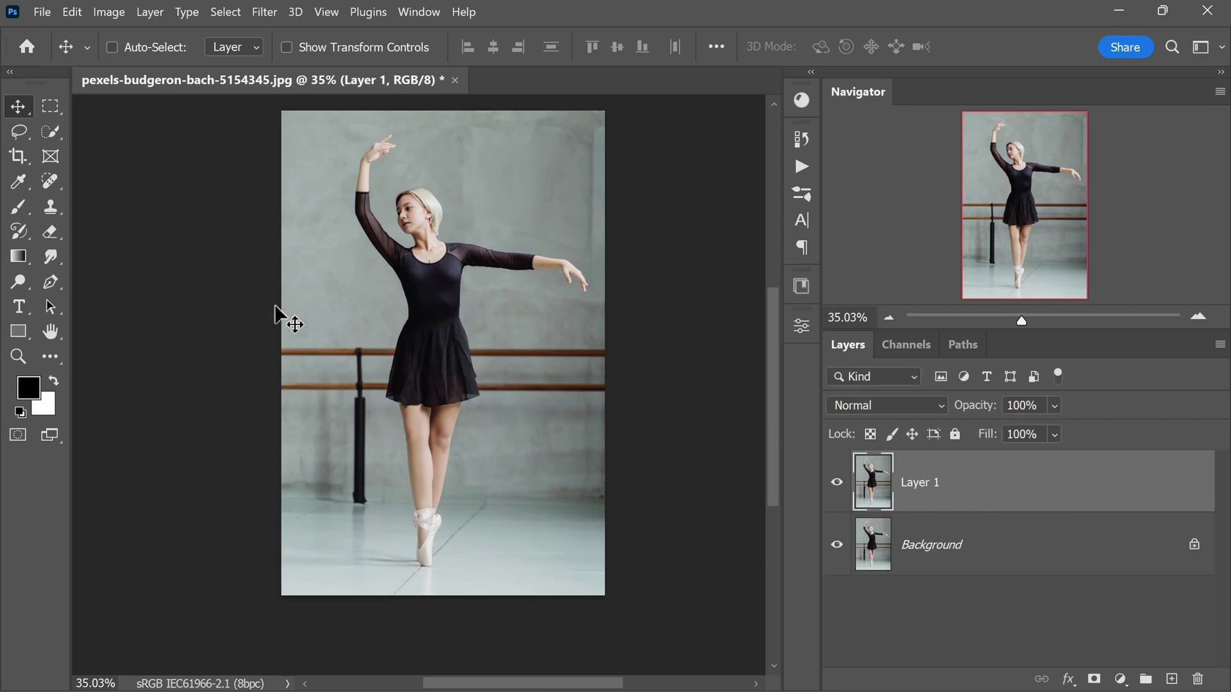
pyautogui.click(263, 13)
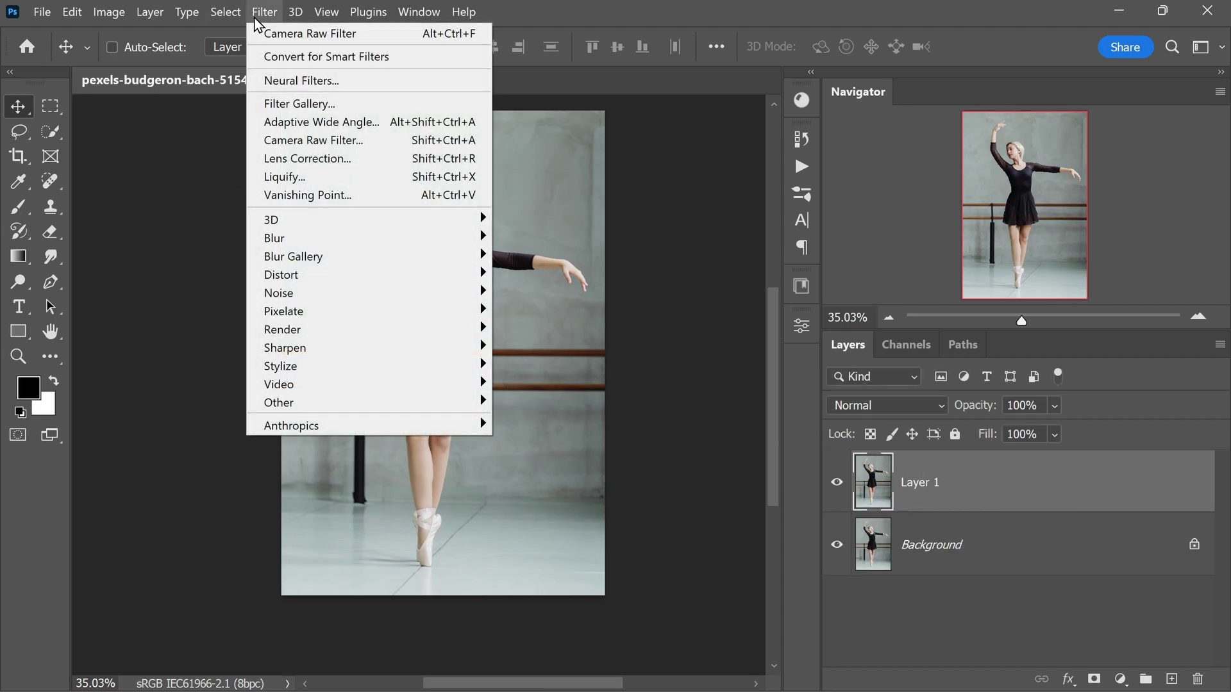
pyautogui.click(268, 57)
pyautogui.click(632, 292)
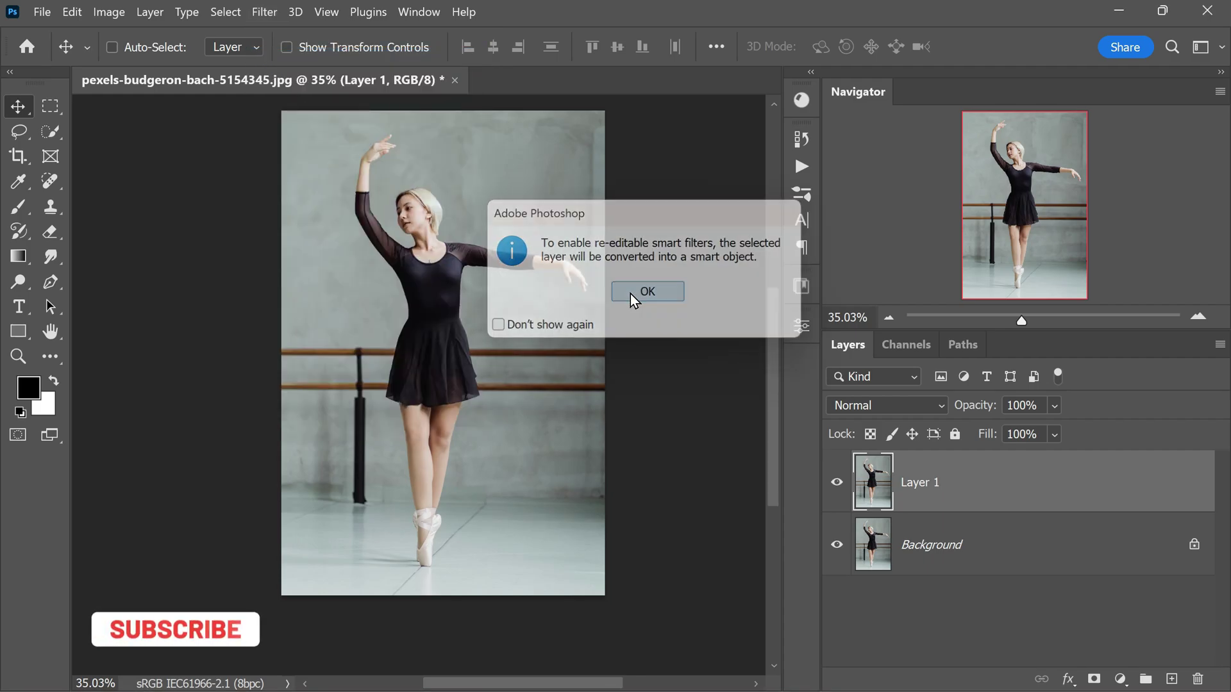
pyautogui.click(260, 16)
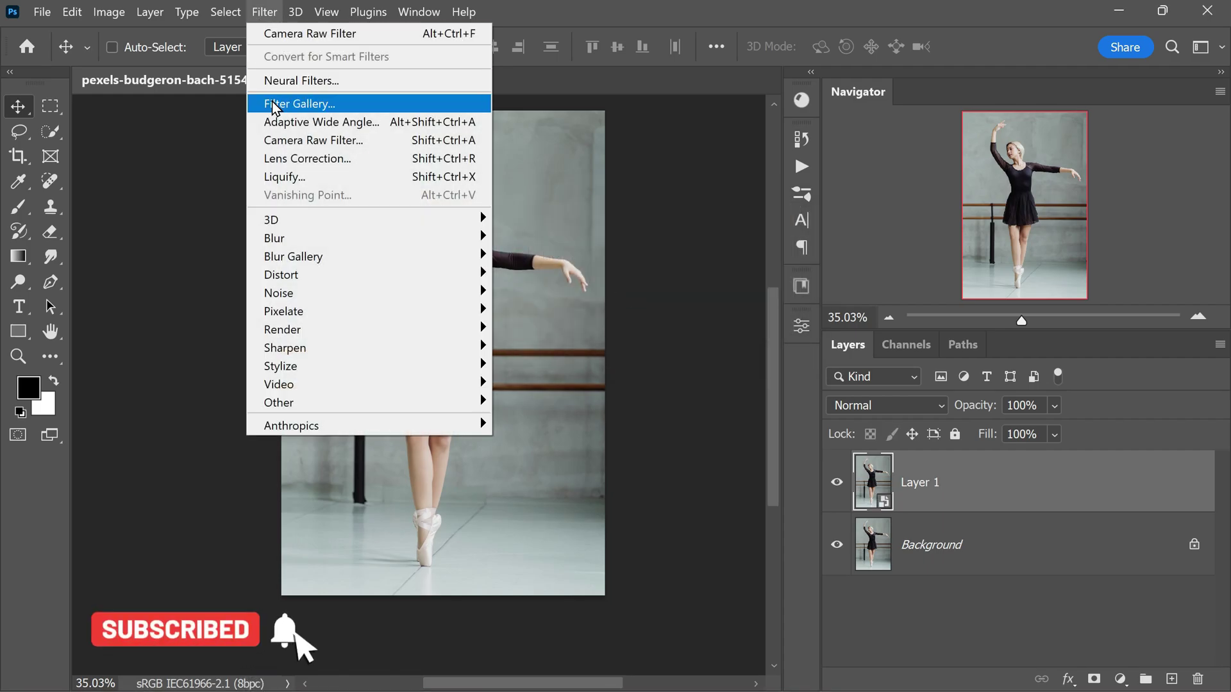
pyautogui.click(375, 142)
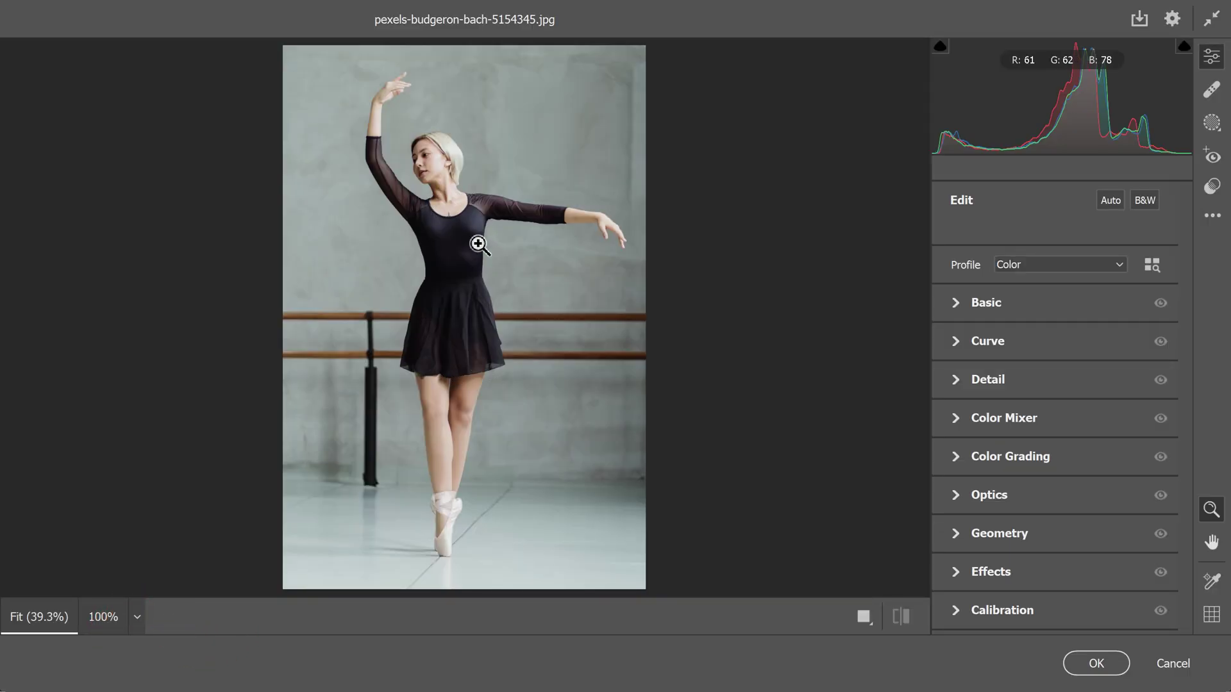
# Step: Create a Background 1 mask in Camera Raw Masking and intersect it with a Linear Gradient
pyautogui.click(1212, 127)
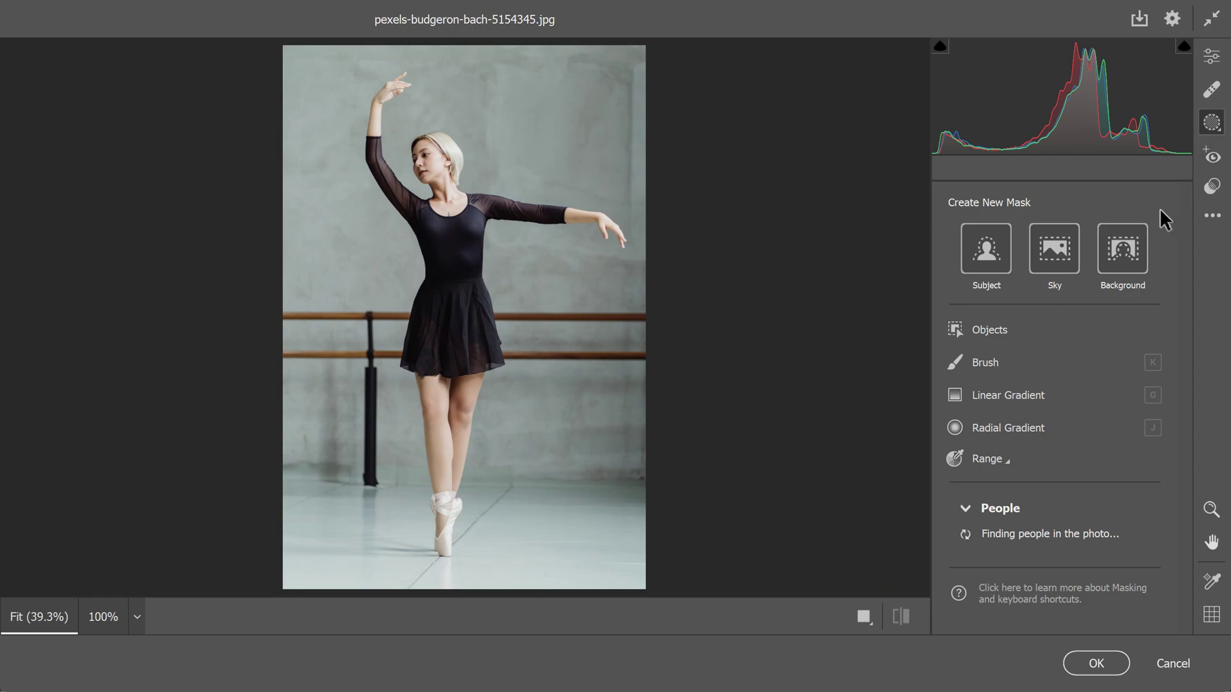
pyautogui.click(1130, 258)
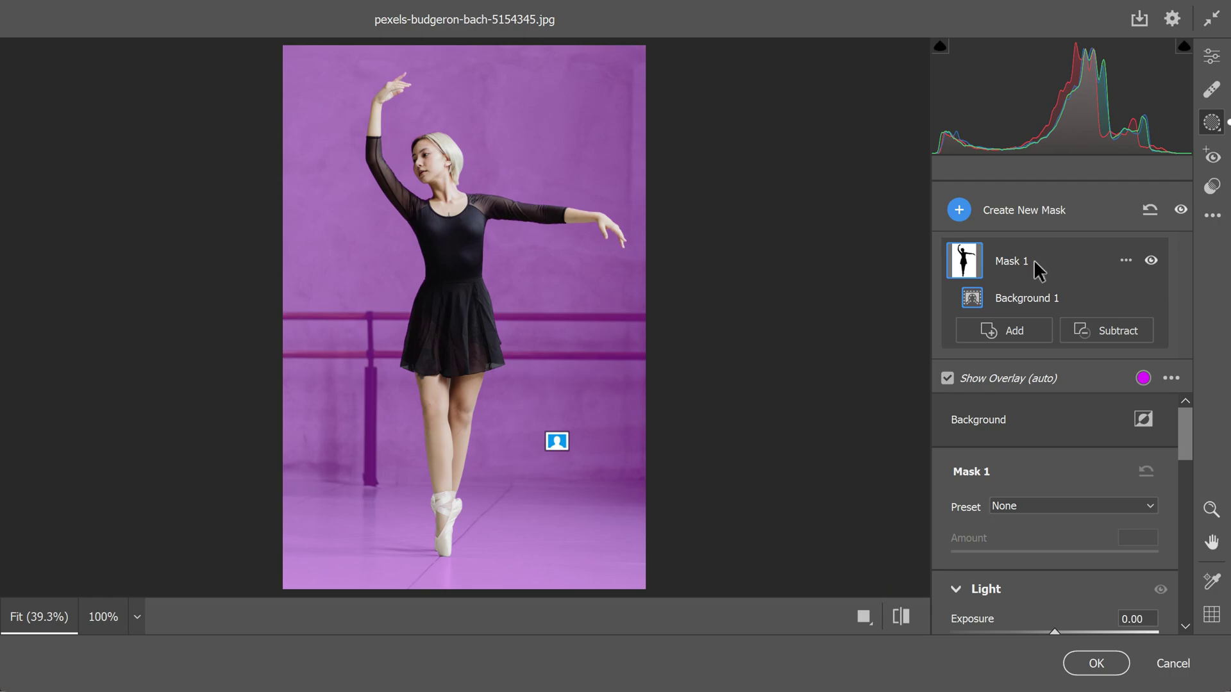
pyautogui.click(1123, 297)
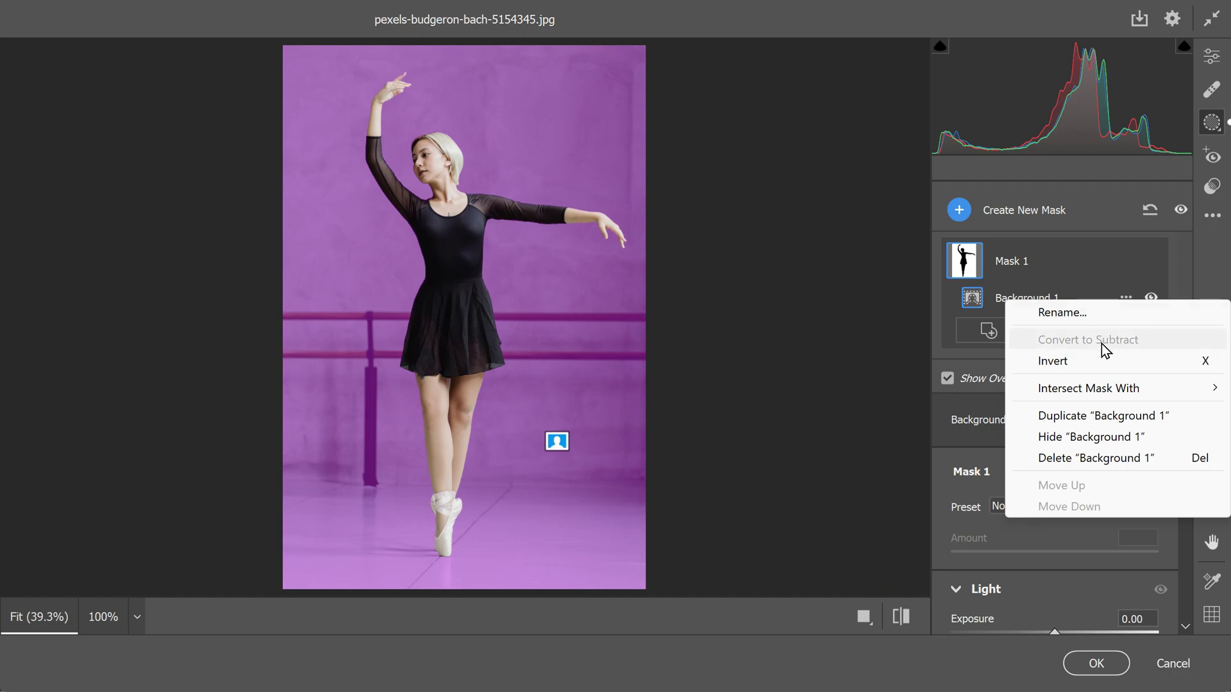
pyautogui.moveTo(1154, 390)
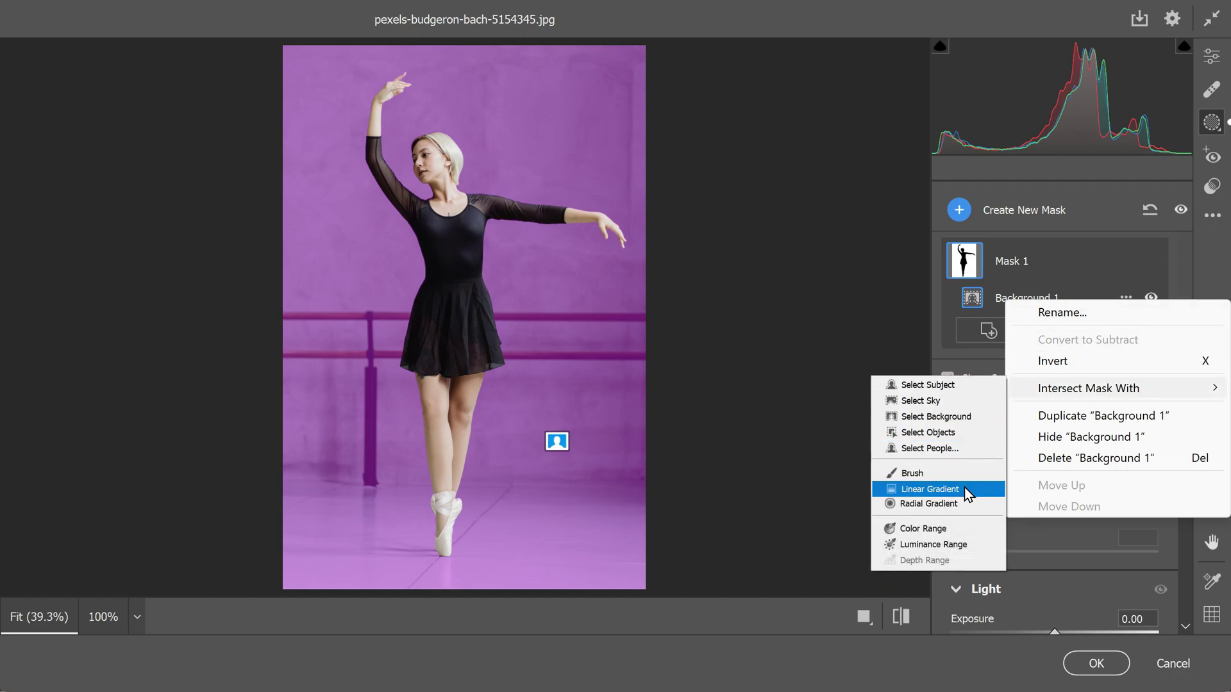
pyautogui.click(930, 489)
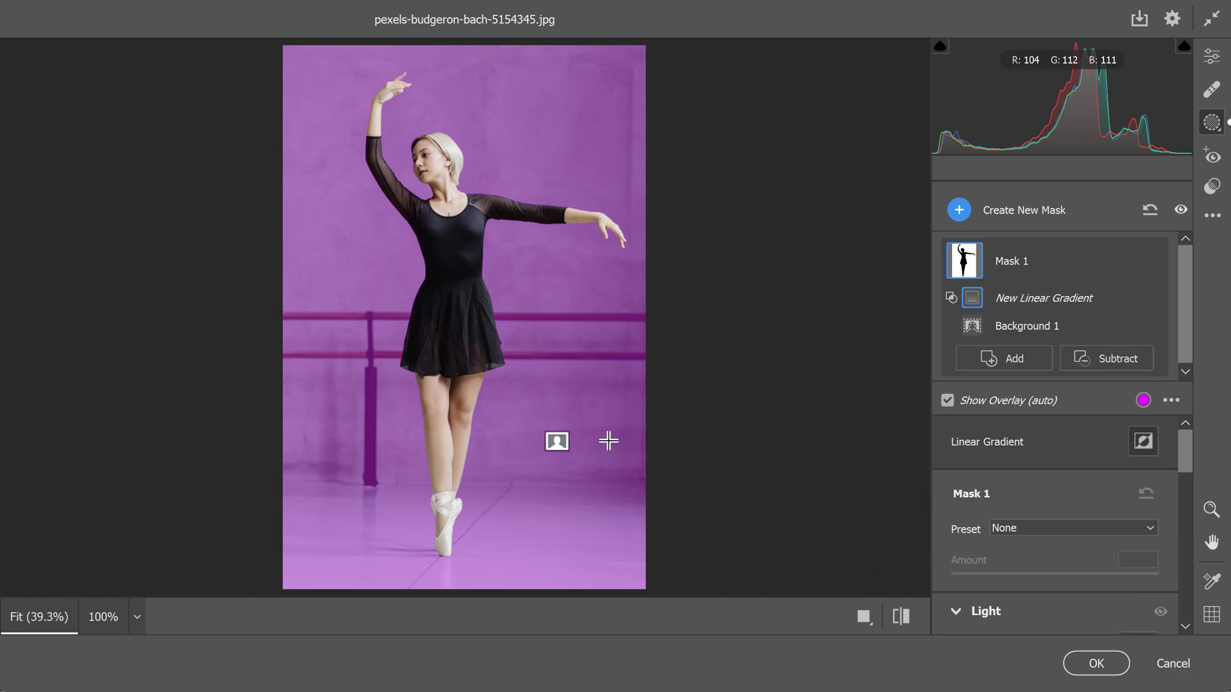
# Step: Run the gradient from the photo's top to bottom, drop Contrast to -100, lower Exposure and Highlights
pyautogui.moveTo(448, 46); pyautogui.dragTo(448, 659)
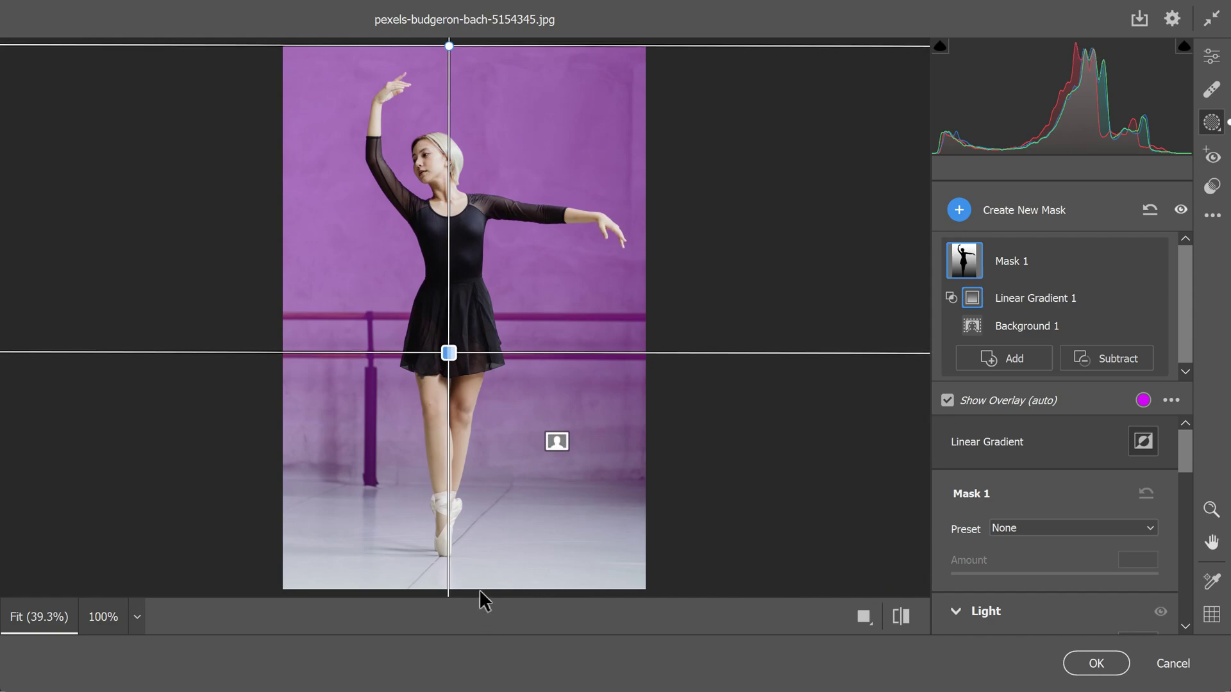
pyautogui.moveTo(1185, 459); pyautogui.dragTo(1174, 484)
pyautogui.moveTo(1052, 456); pyautogui.dragTo(1038, 460)
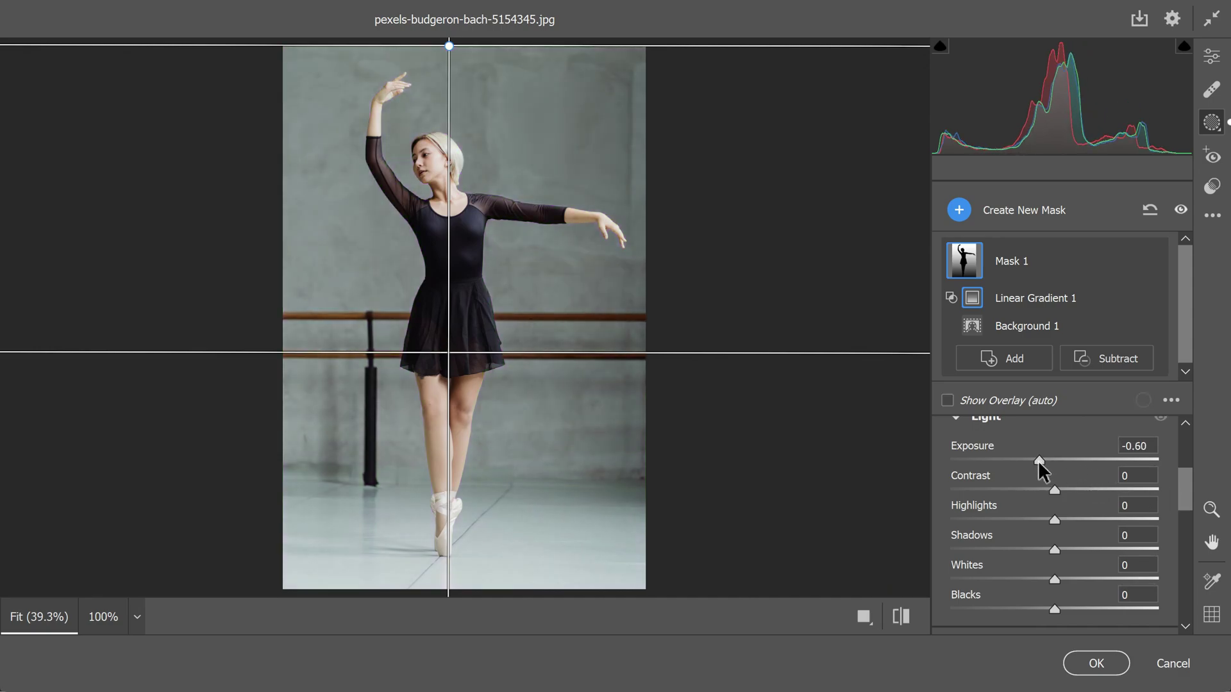
pyautogui.moveTo(953, 494); pyautogui.dragTo(947, 494)
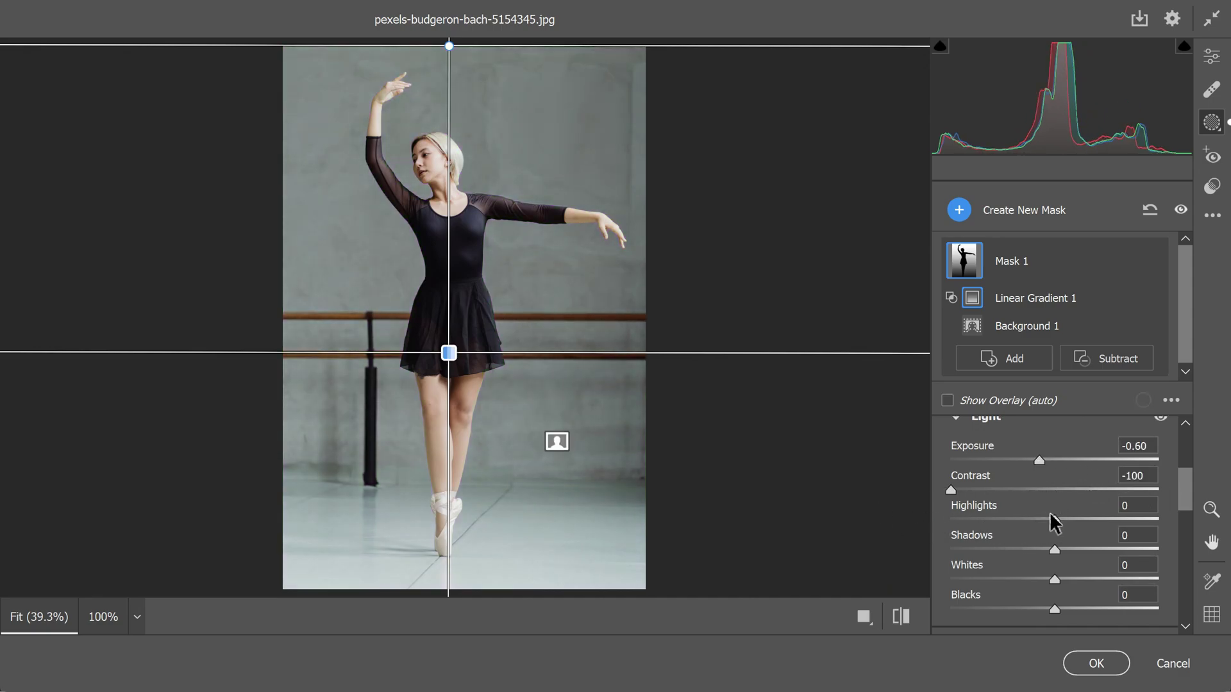
pyautogui.moveTo(1054, 519); pyautogui.dragTo(985, 529)
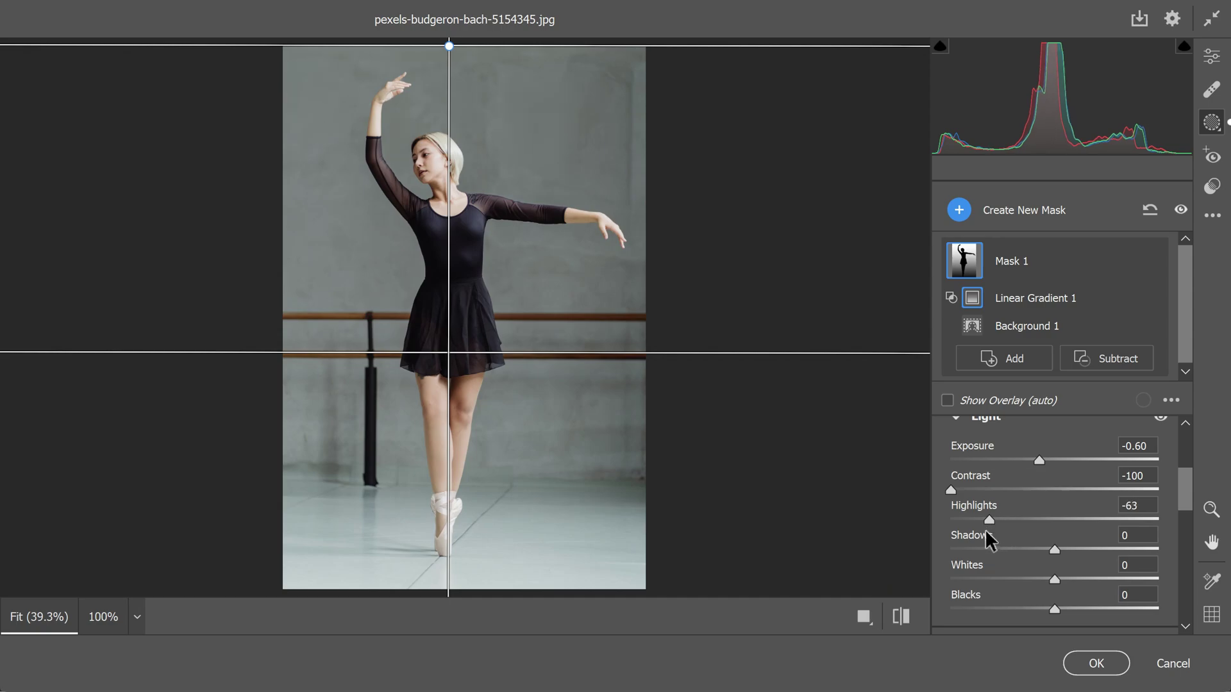
# Step: Settle Exposure at -1.05 and Highlights at -71, then apply the Camera Raw edits
pyautogui.moveTo(1040, 462); pyautogui.dragTo(1026, 461)
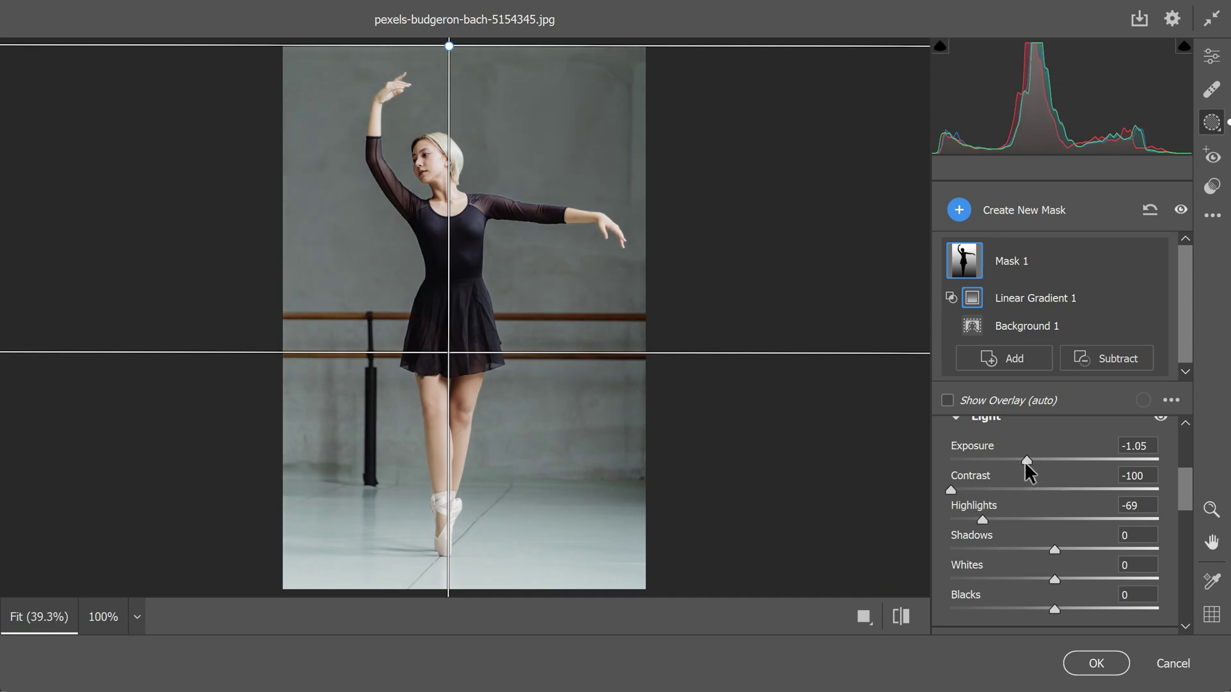
pyautogui.moveTo(1025, 462); pyautogui.dragTo(1028, 461)
pyautogui.moveTo(982, 520); pyautogui.dragTo(986, 521)
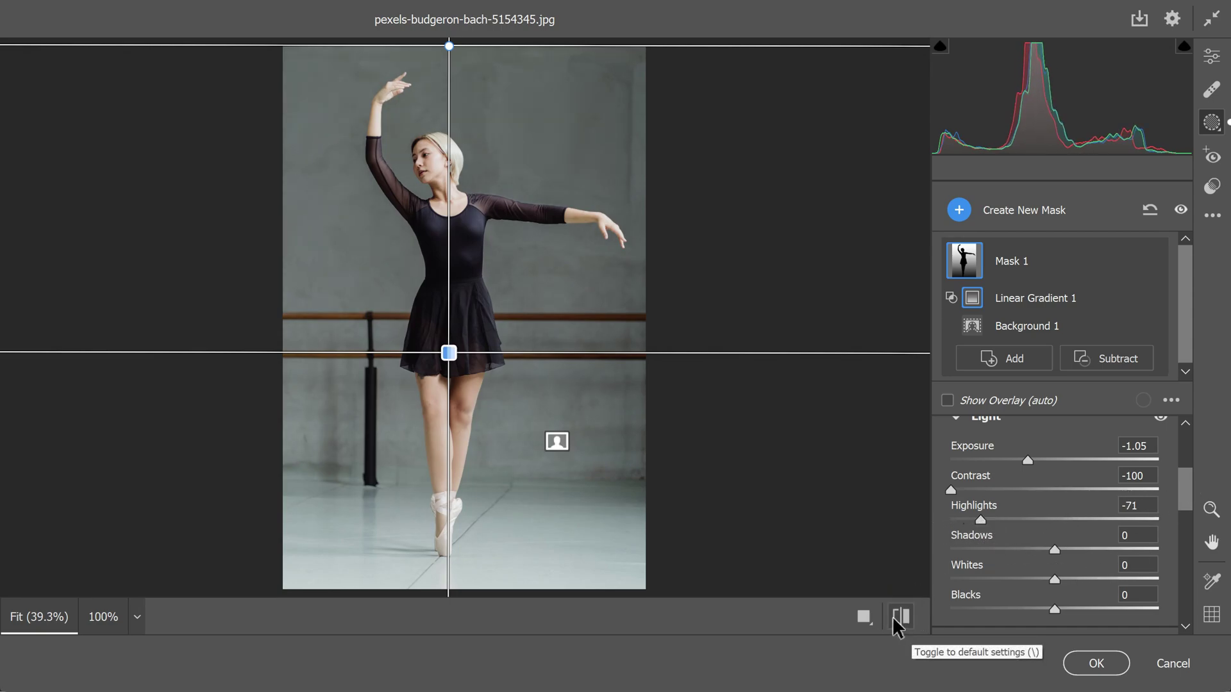
pyautogui.click(1083, 667)
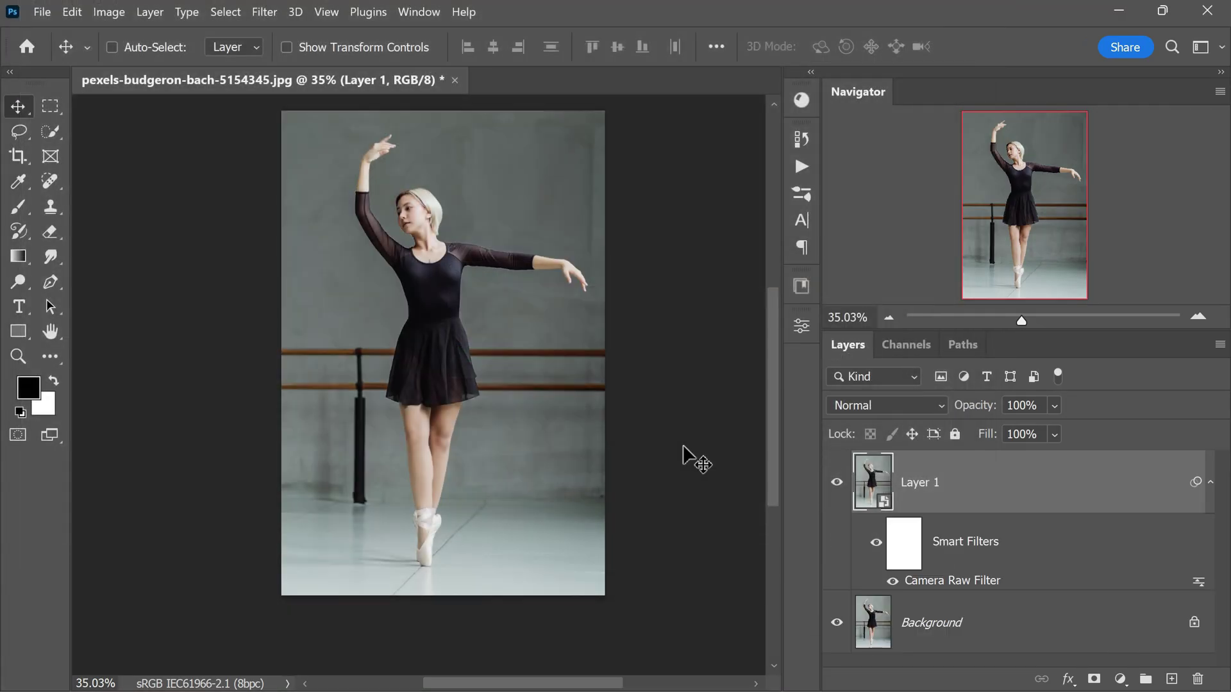
# Step: Toggle Layer 1's visibility to compare the darkened background with the original, leaving it hidden
pyautogui.click(835, 484)
pyautogui.click(835, 485)
pyautogui.click(835, 484)
pyautogui.click(836, 485)
pyautogui.click(835, 486)
pyautogui.click(835, 486)
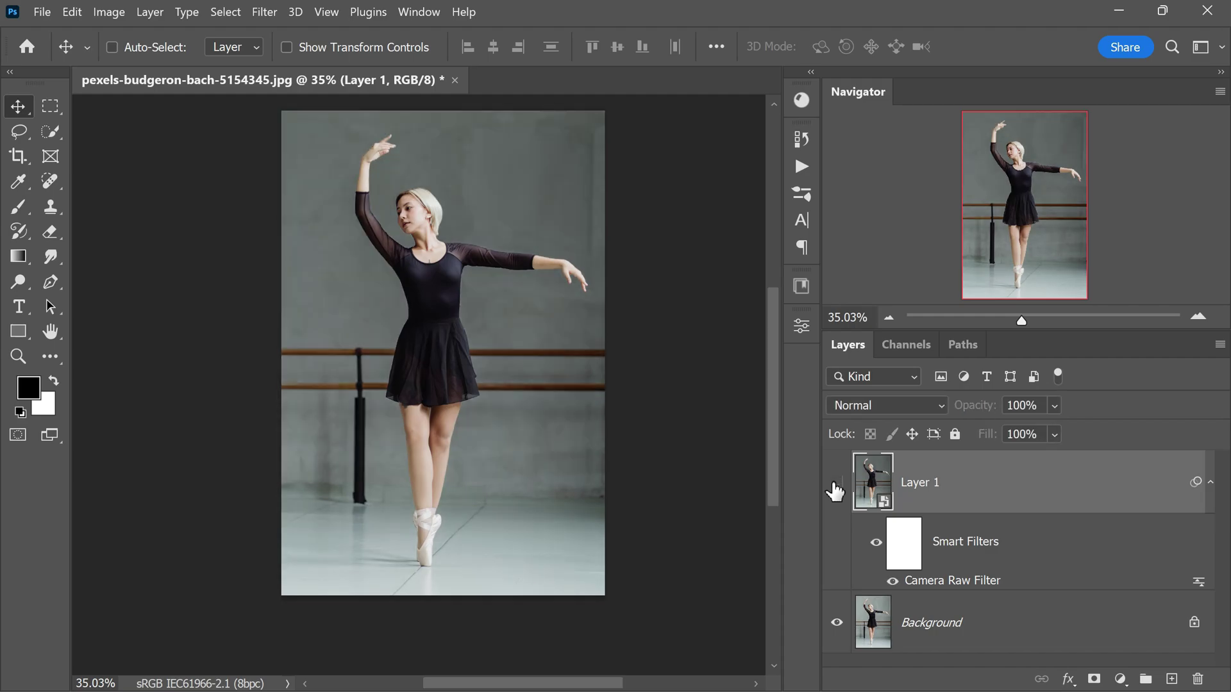